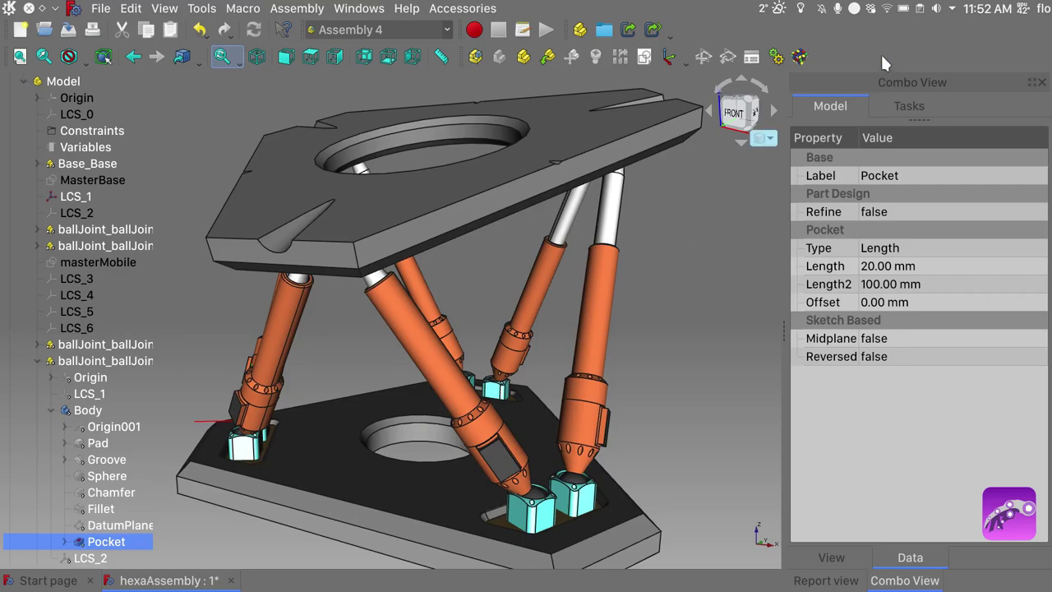
# Step: Check FreeCAD's version and system information from the Help menu's About dialog
pyautogui.click(408, 9)
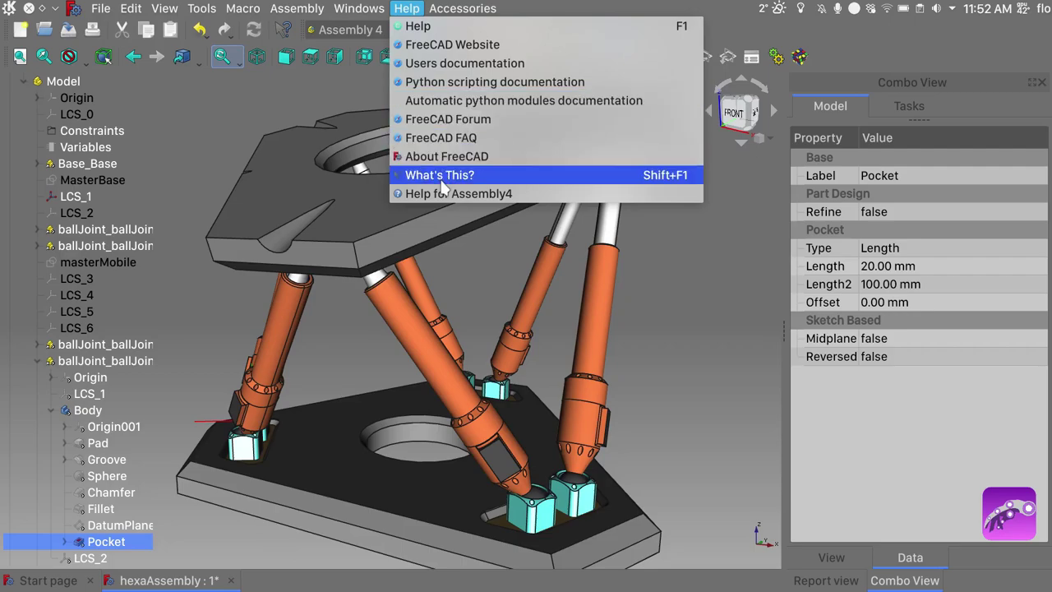
pyautogui.click(463, 156)
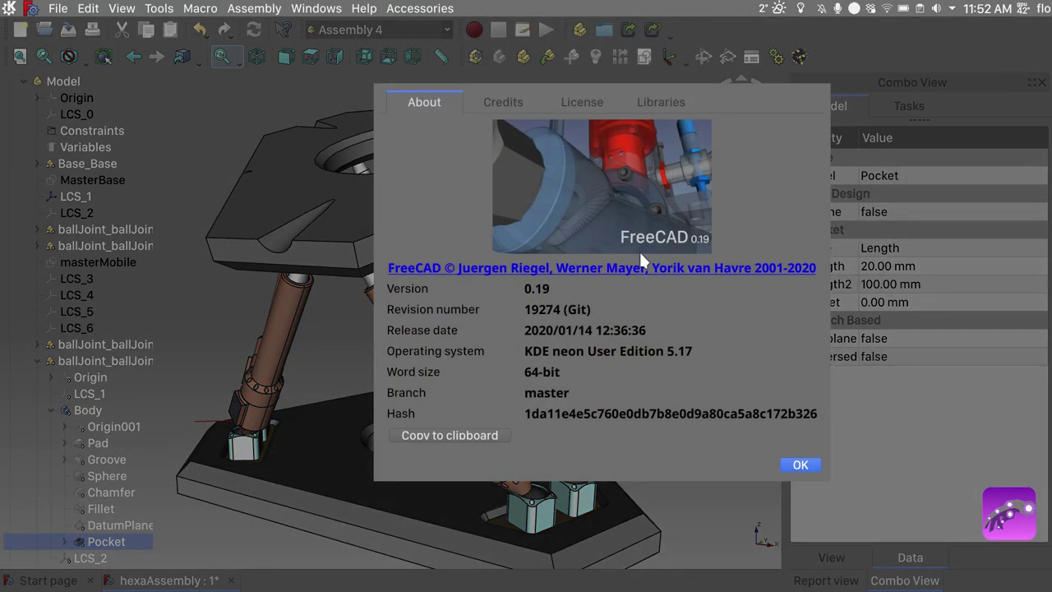
pyautogui.click(791, 465)
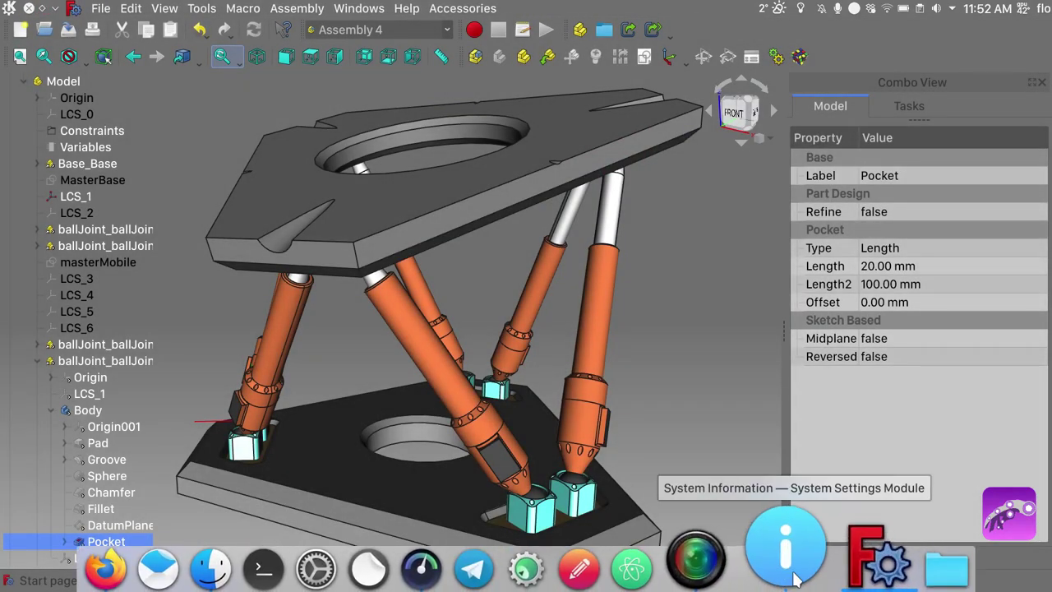
pyautogui.click(789, 567)
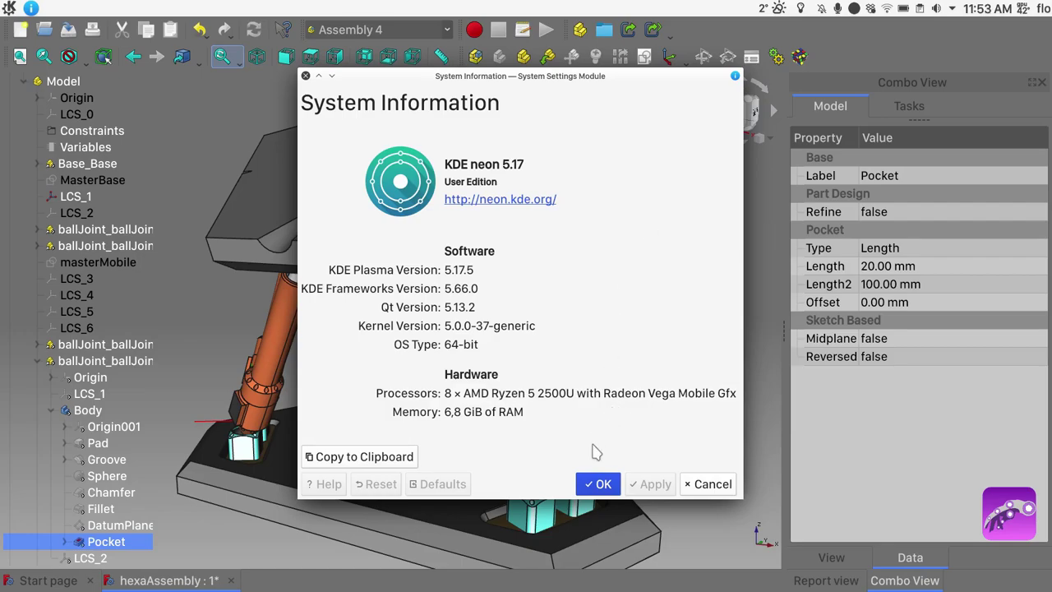
pyautogui.click(598, 484)
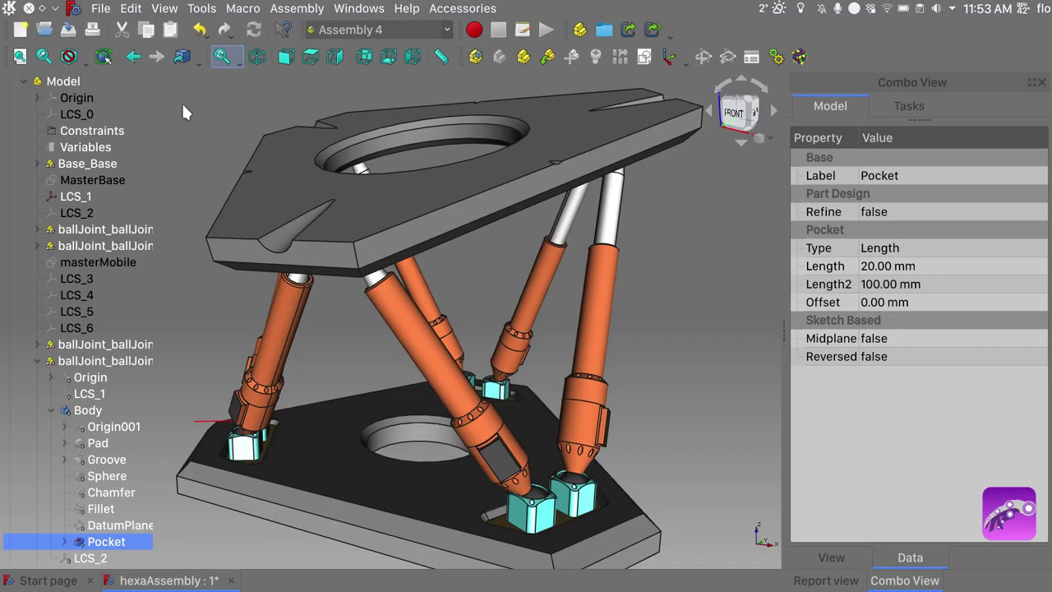
# Step: Minimize FreeCAD and move the FreeCAD settings folder in .config to the trash
pyautogui.click(54, 10)
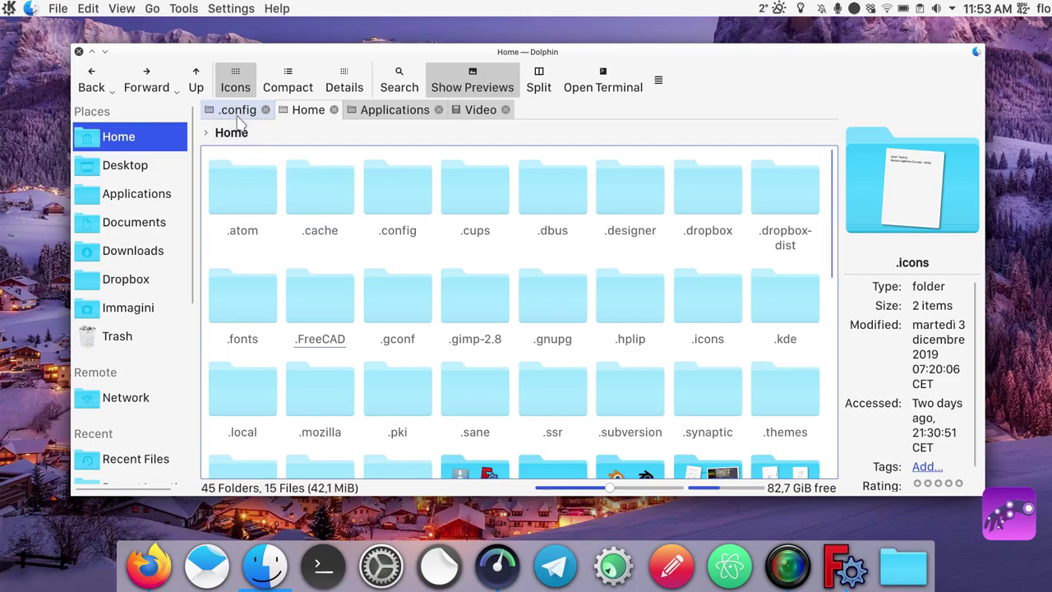
pyautogui.click(238, 114)
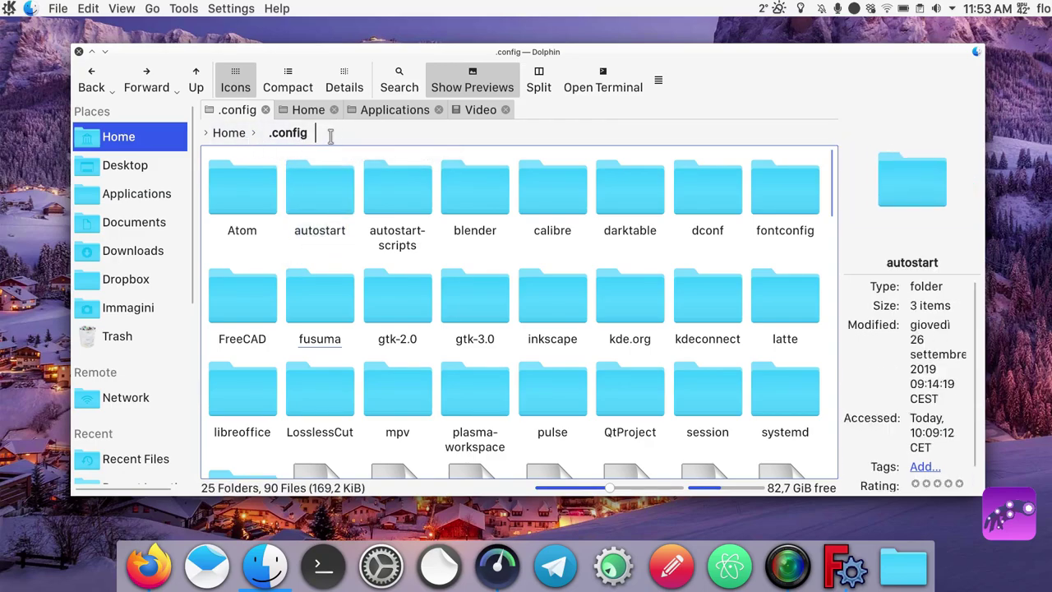
pyautogui.rightClick(252, 315)
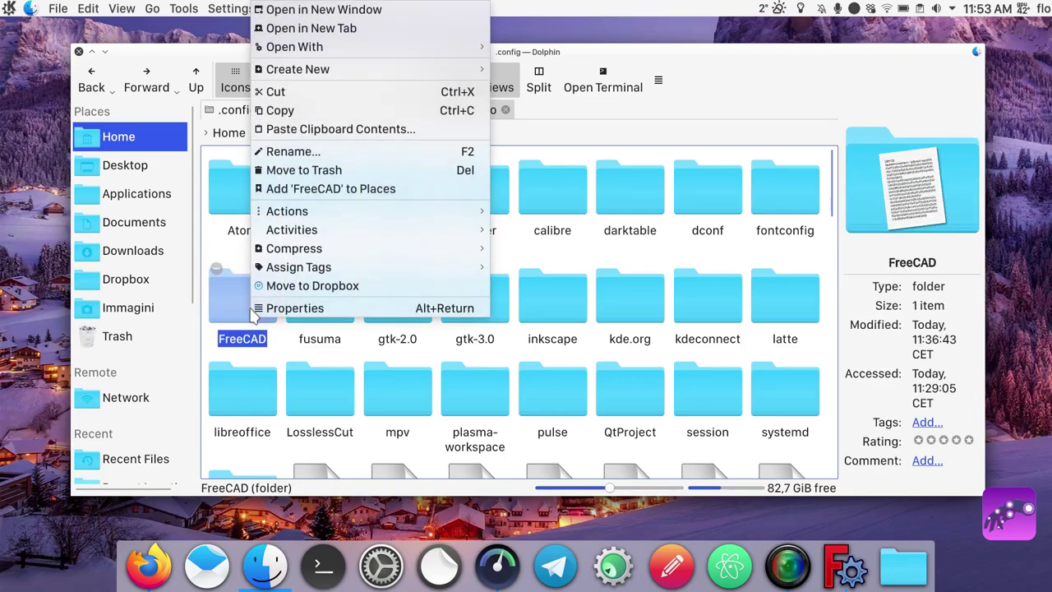
pyautogui.click(329, 170)
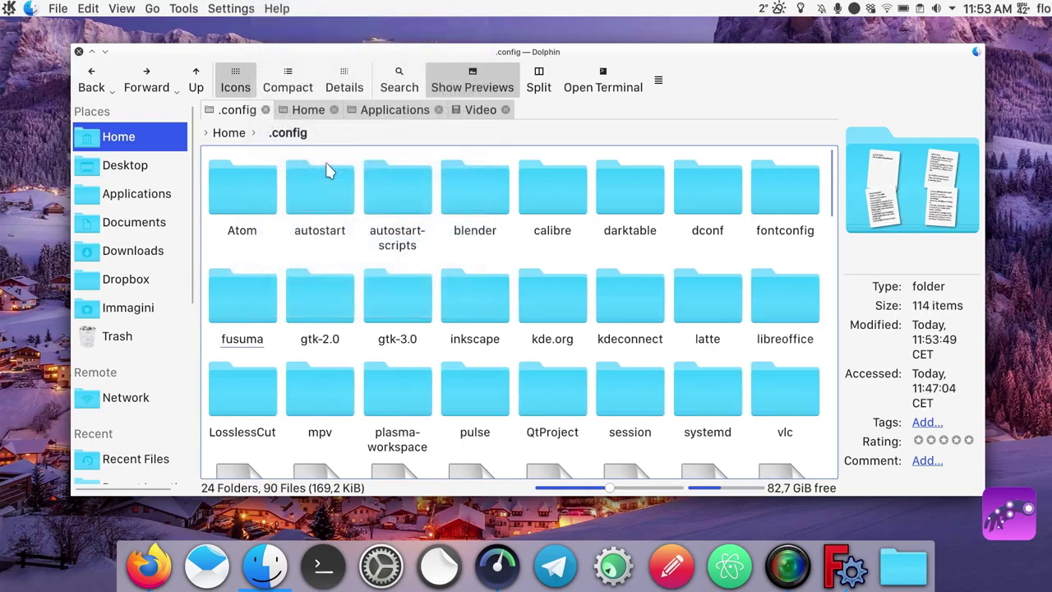
# Step: Trash the .FreeCAD folder in Home, then select the second FreeCAD AppImage in Applications
pyautogui.click(308, 110)
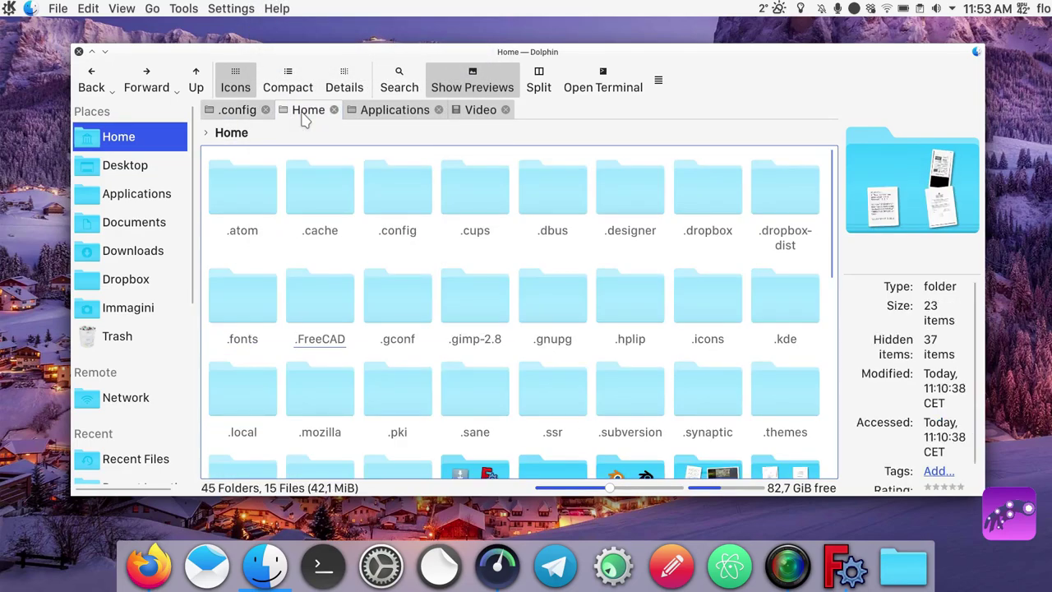
pyautogui.rightClick(330, 294)
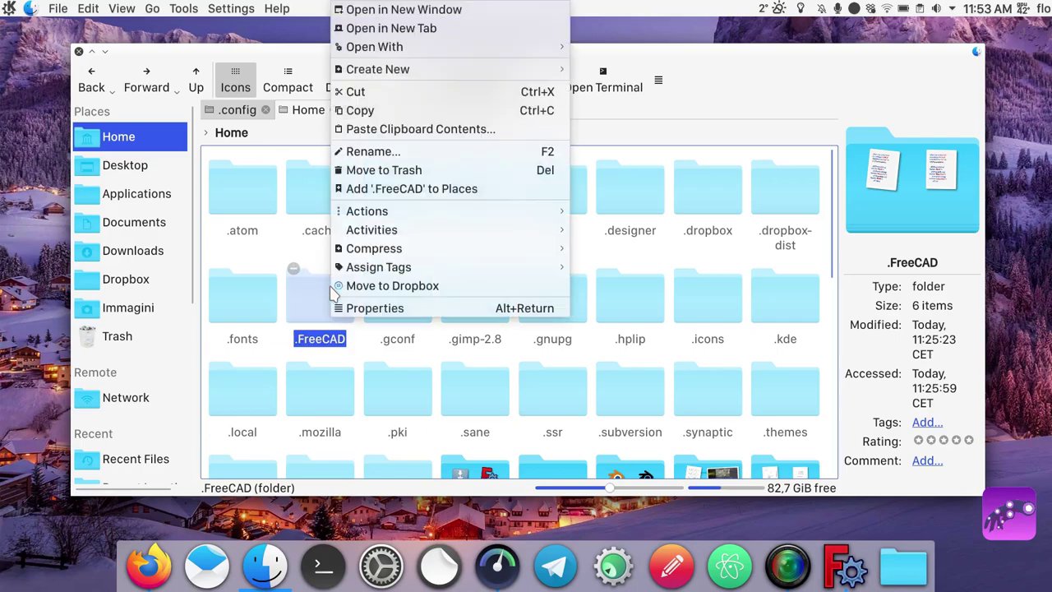
pyautogui.click(419, 170)
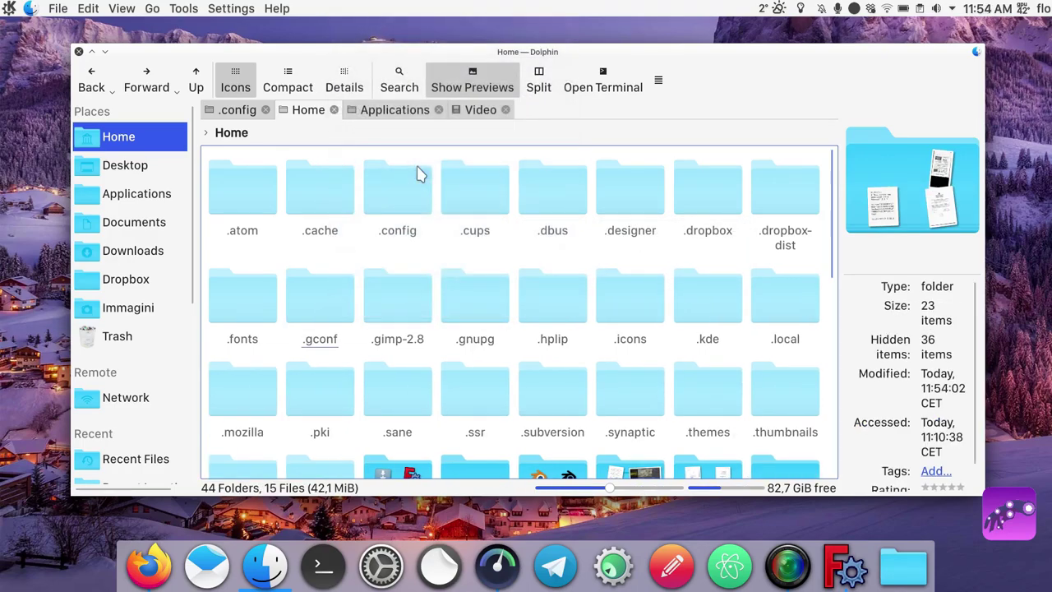
pyautogui.click(164, 194)
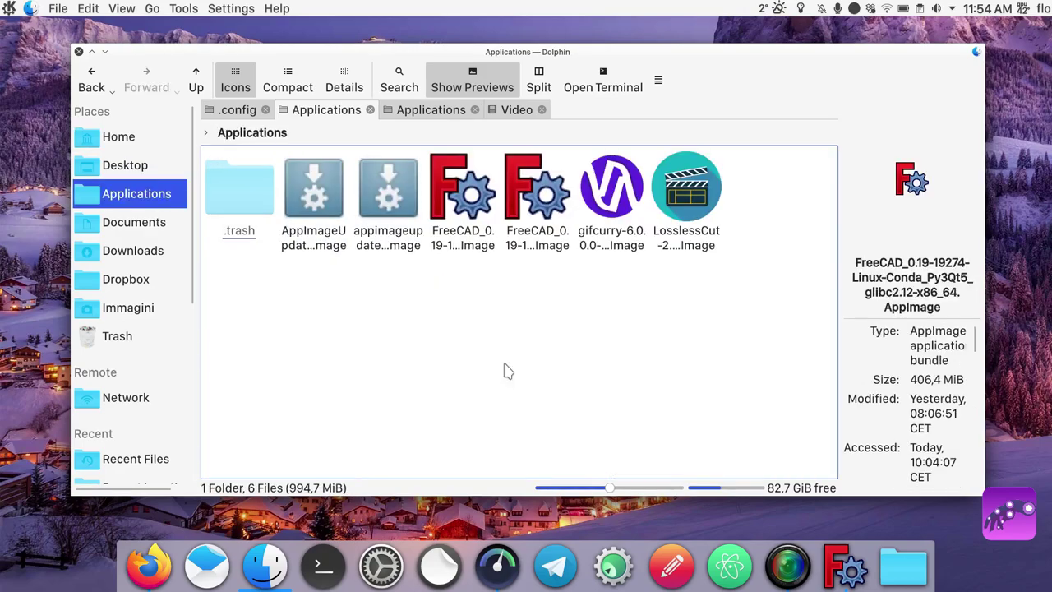
pyautogui.click(533, 215)
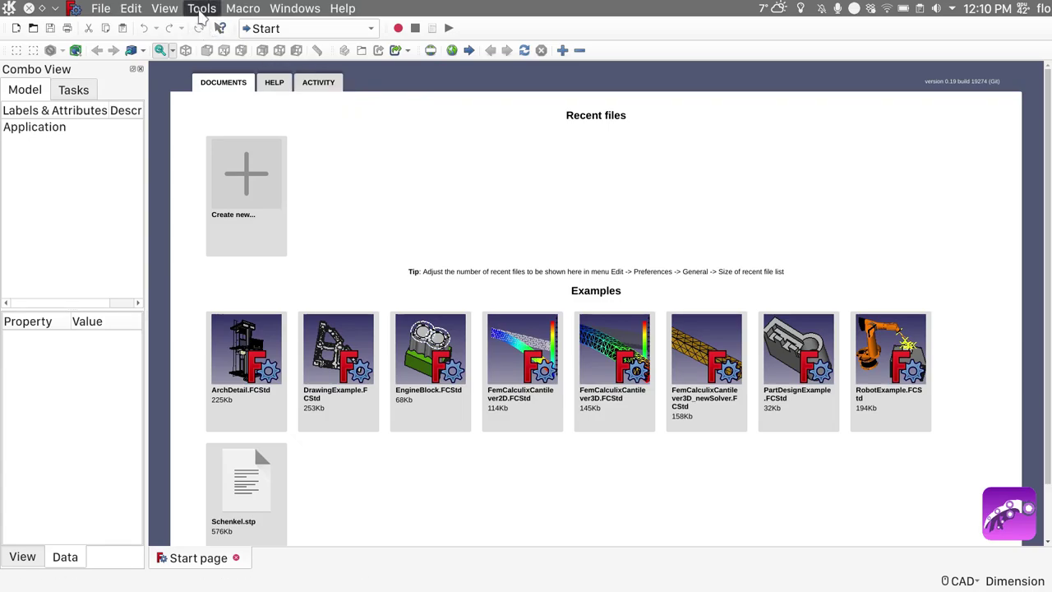
# Step: Open the Parameter Editor at the BaseApp > Preferences > MainWindow group
pyautogui.click(200, 10)
pyautogui.click(219, 27)
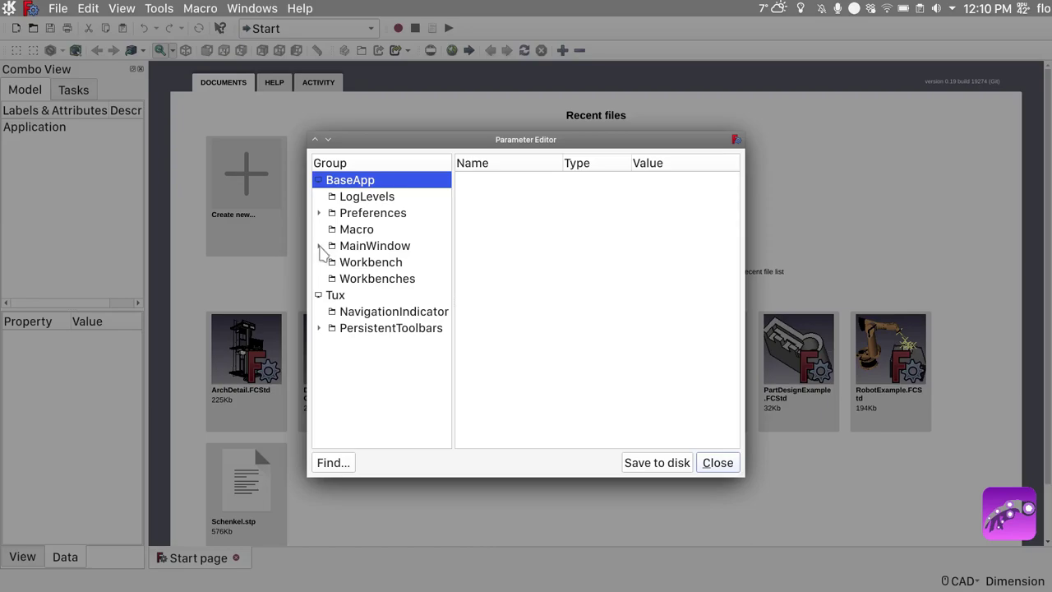
pyautogui.click(319, 246)
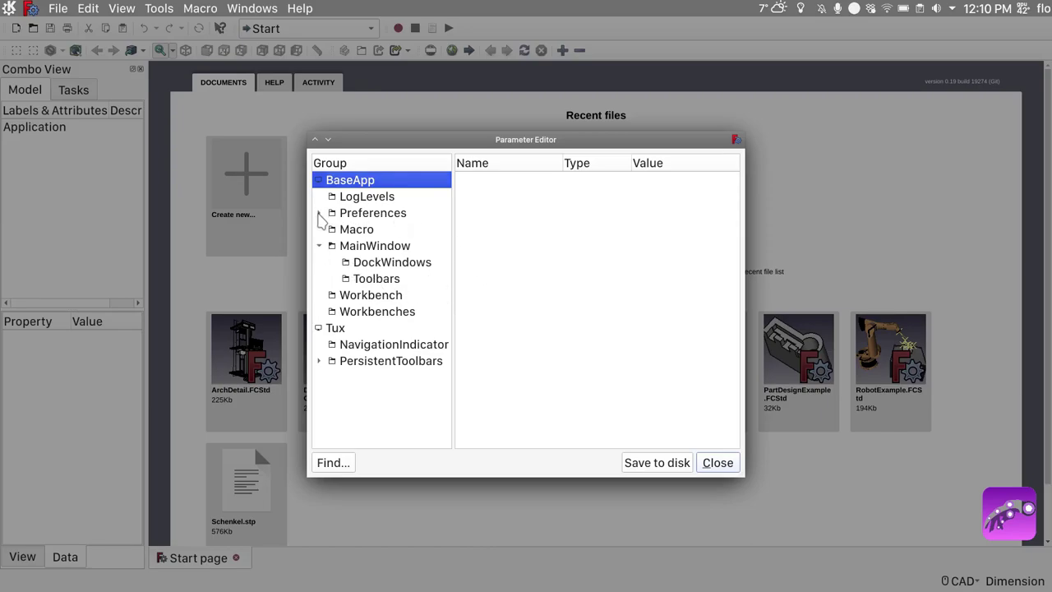
pyautogui.click(319, 213)
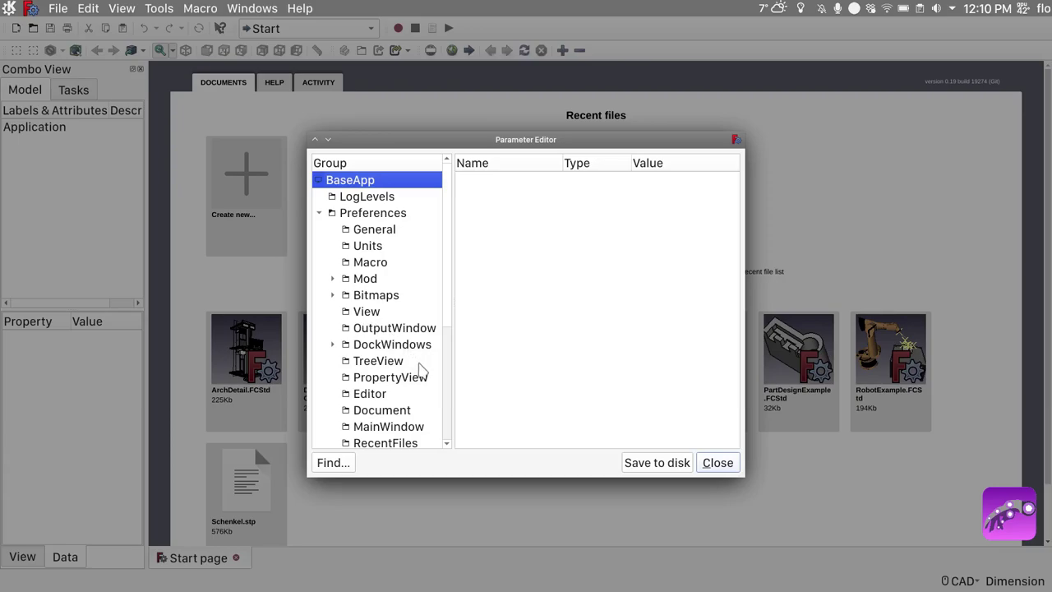
pyautogui.click(406, 426)
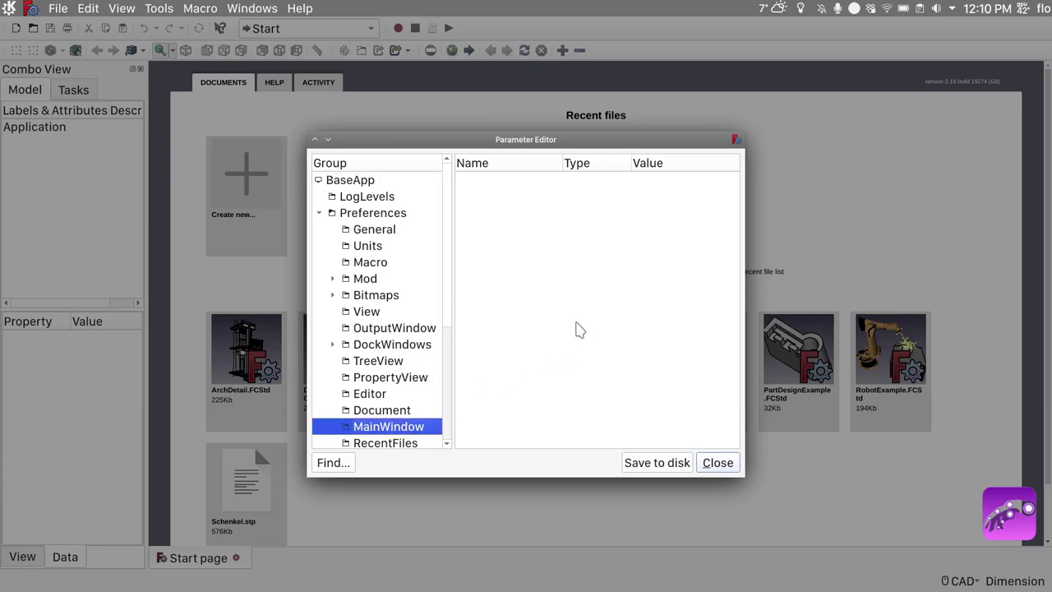
# Step: Add a Boolean parameter ClearMenuBar set to true and save the parameters to disk
pyautogui.rightClick(553, 264)
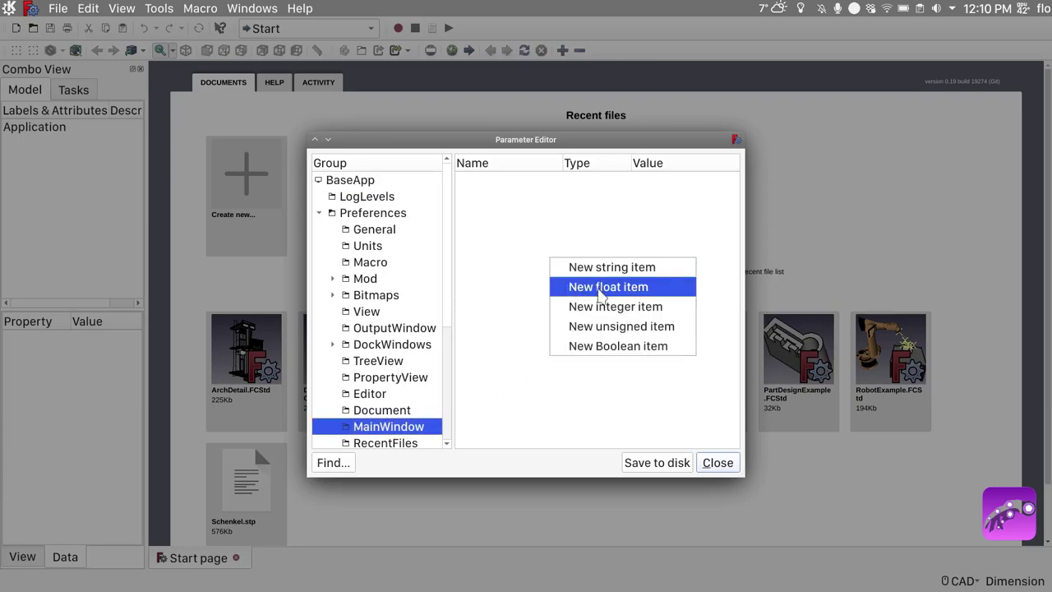
pyautogui.click(615, 346)
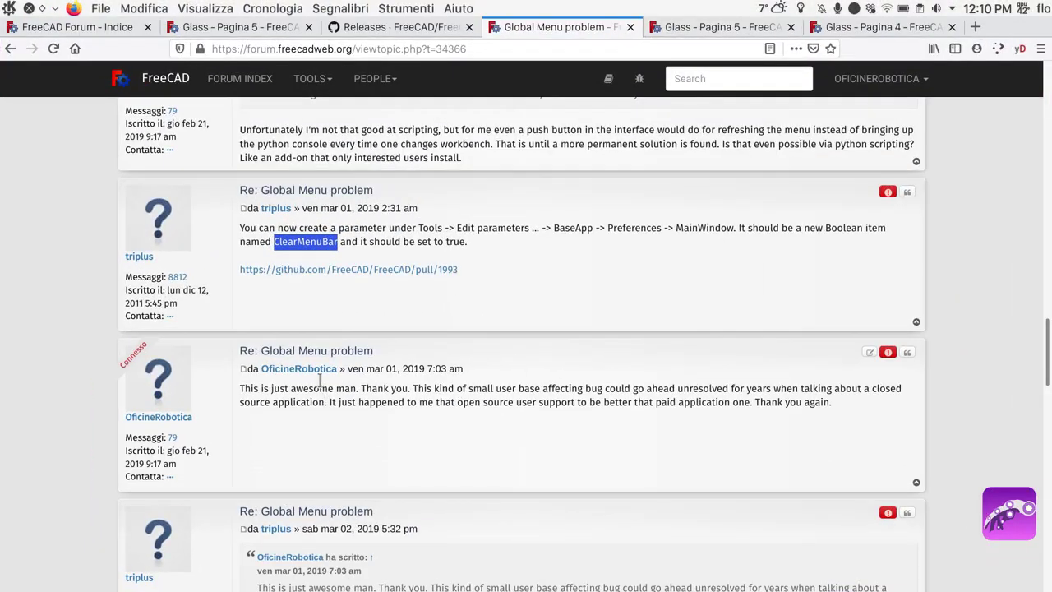
pyautogui.rightClick(306, 243)
pyautogui.click(338, 253)
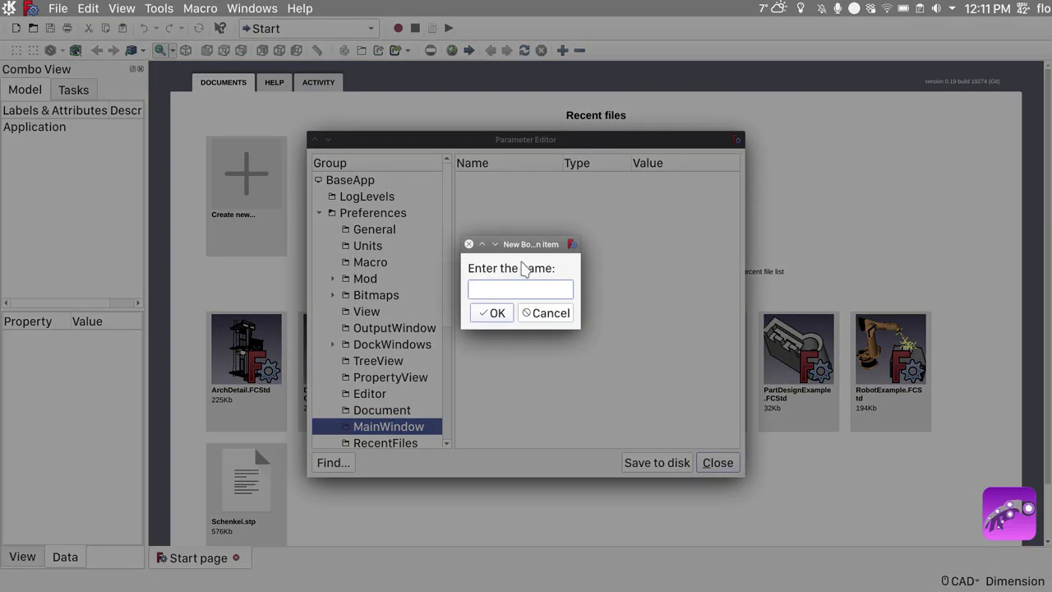
pyautogui.write('ClearMenuBar')
pyautogui.click(491, 315)
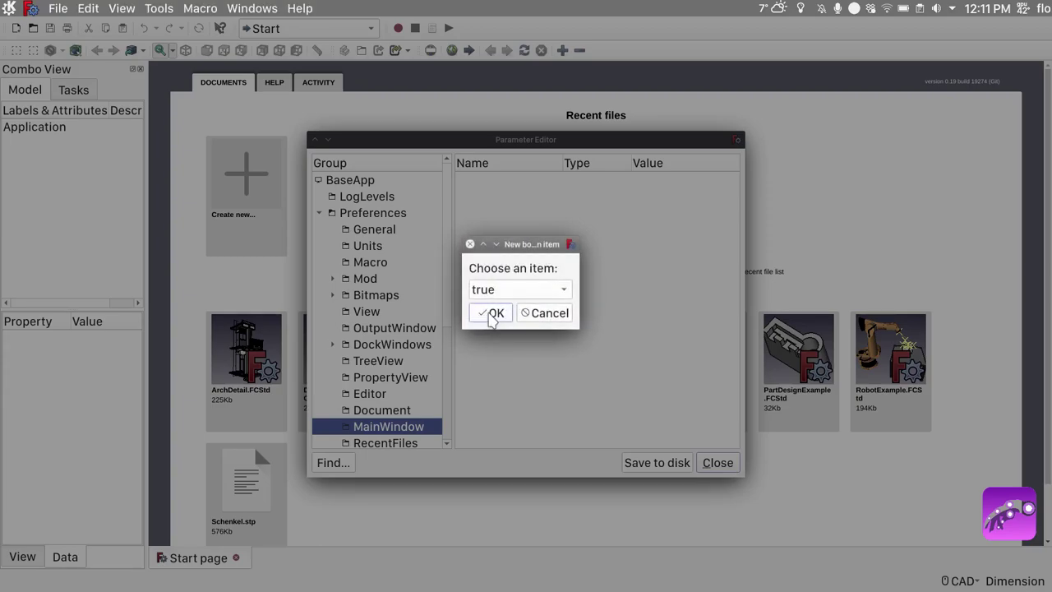
pyautogui.click(492, 314)
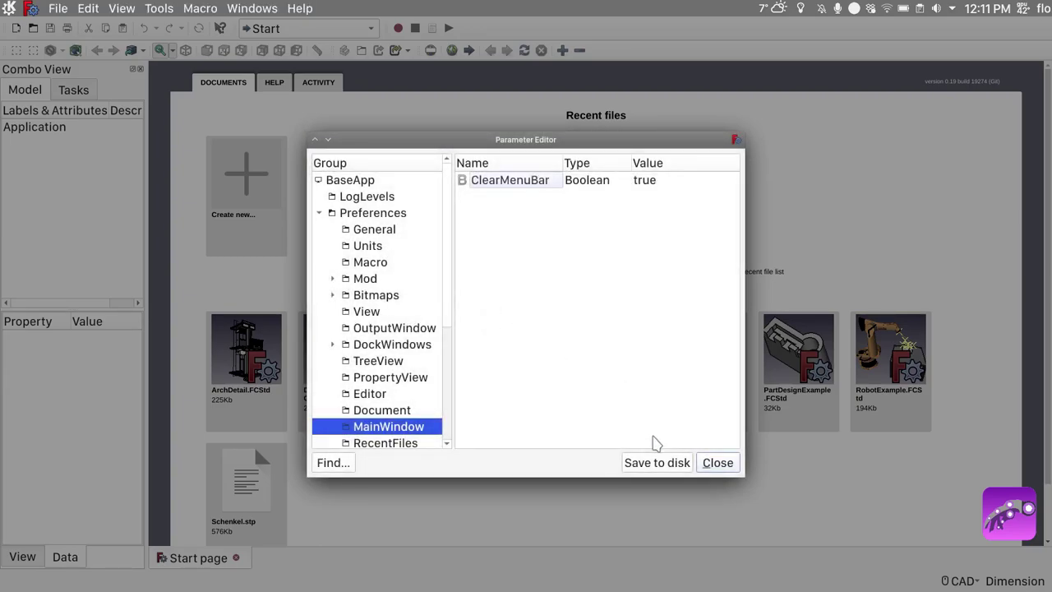
pyautogui.click(657, 463)
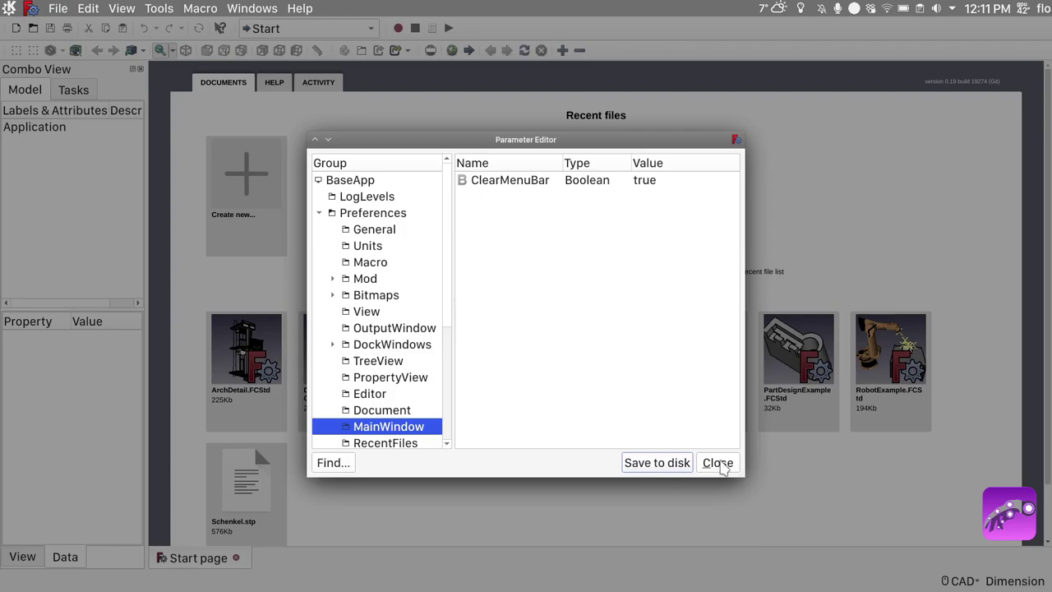
pyautogui.click(717, 463)
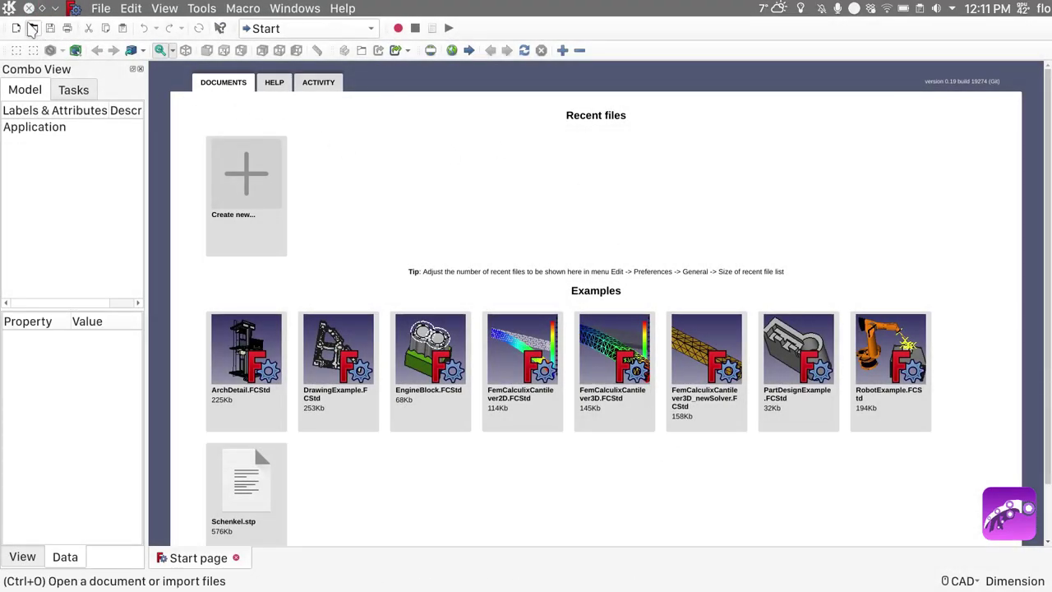
# Step: Quit FreeCAD and relaunch the FreeCAD 0.19 build 19274 AppImage
pyautogui.click(29, 8)
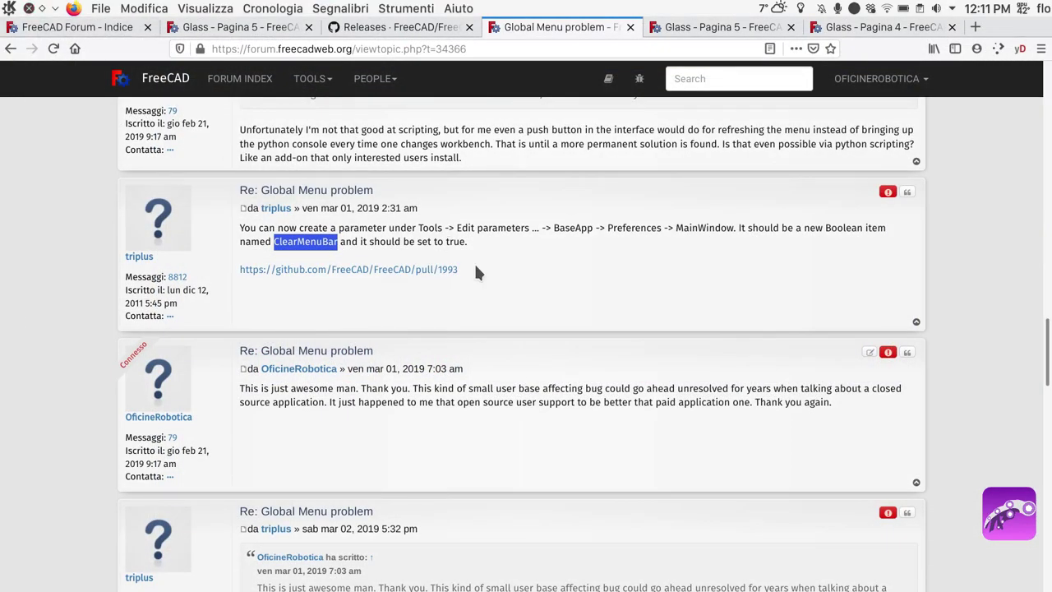
pyautogui.click(884, 575)
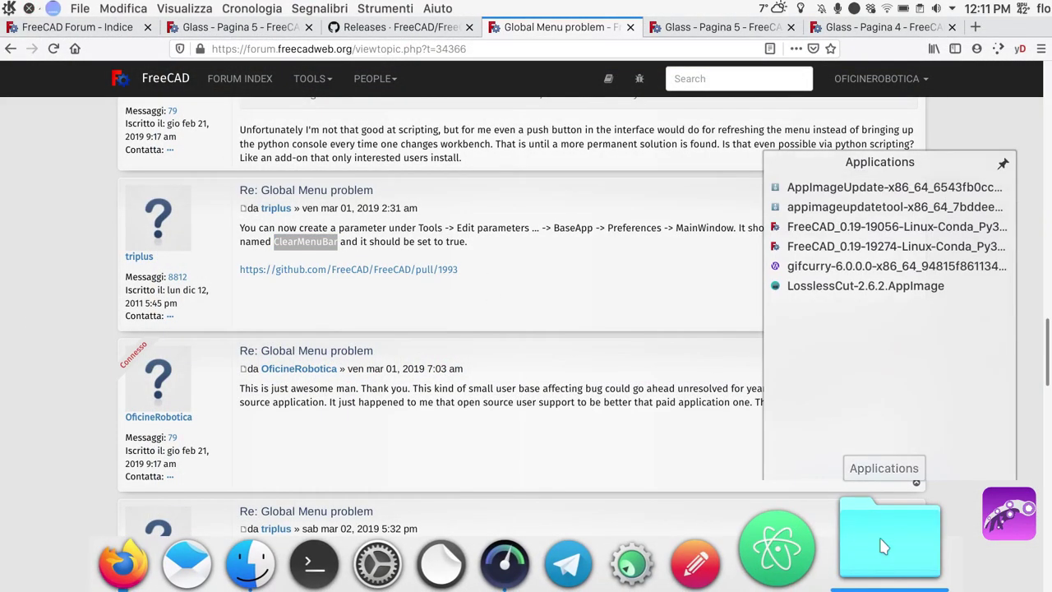
pyautogui.click(874, 250)
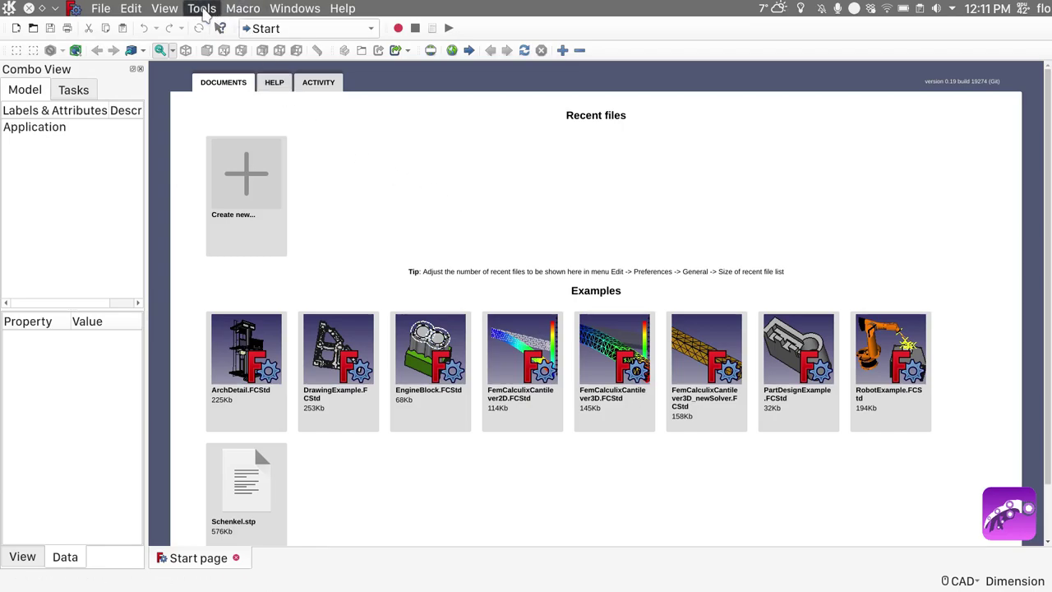
# Step: Open the Addon manager, accept its warning, and install the Glass add-on
pyautogui.click(202, 10)
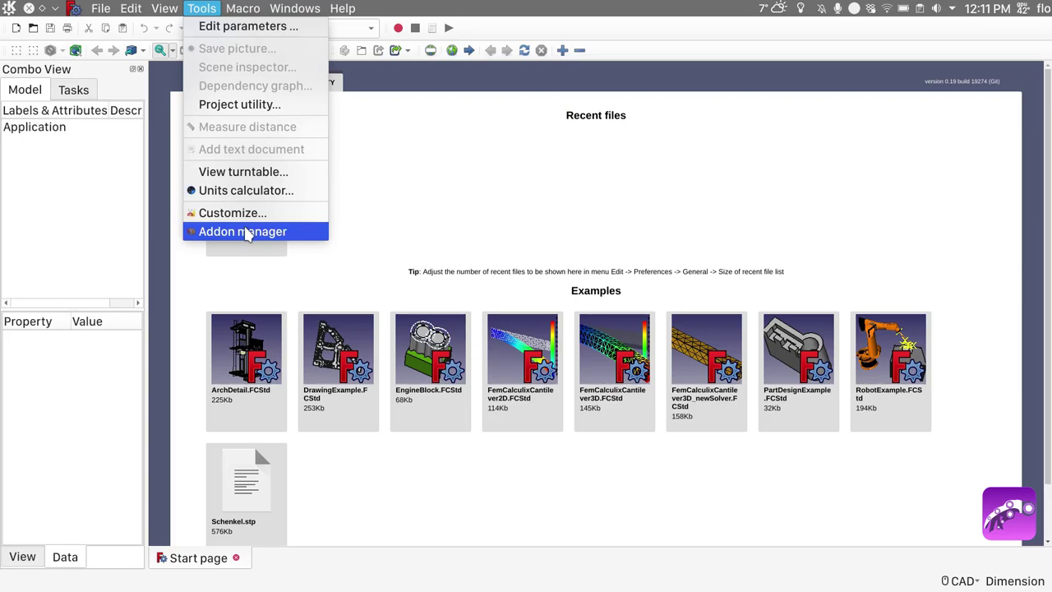
pyautogui.click(245, 232)
pyautogui.click(572, 323)
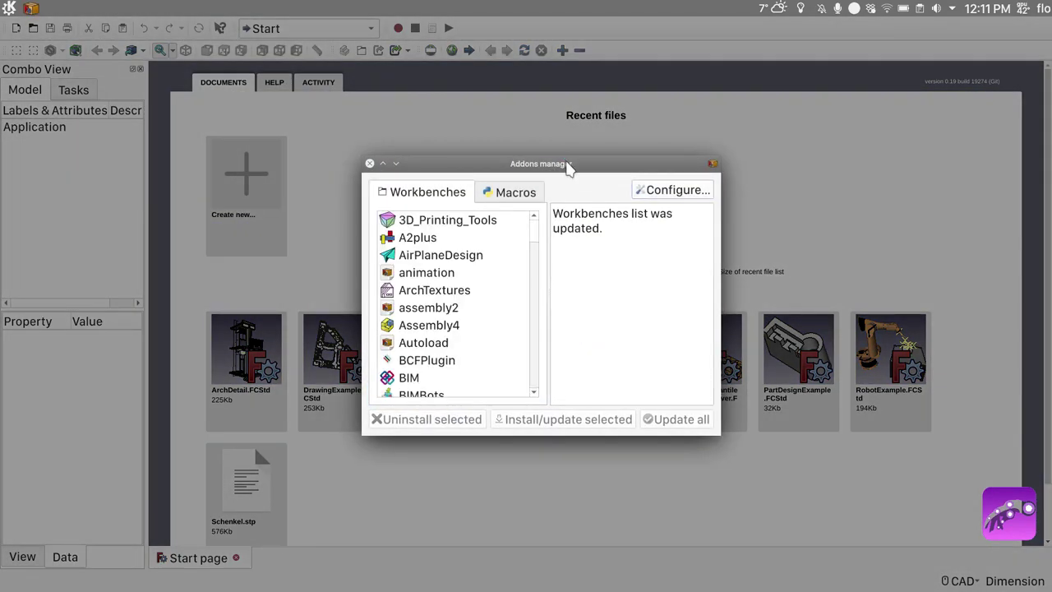
pyautogui.doubleClick(567, 167)
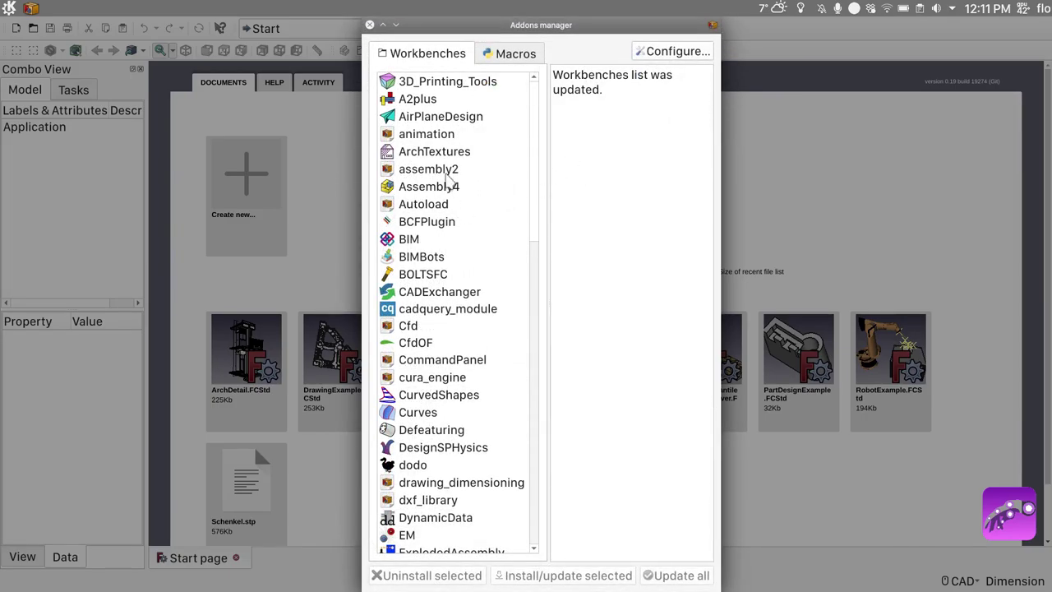
pyautogui.scroll(-4, 448, 181)
pyautogui.scroll(-2, 448, 181)
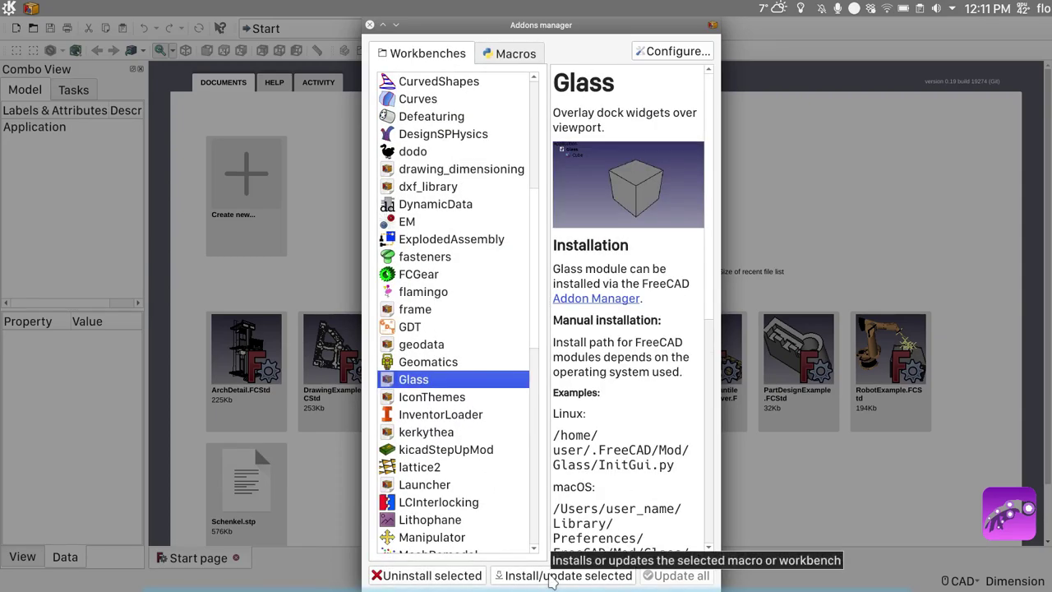
pyautogui.click(549, 577)
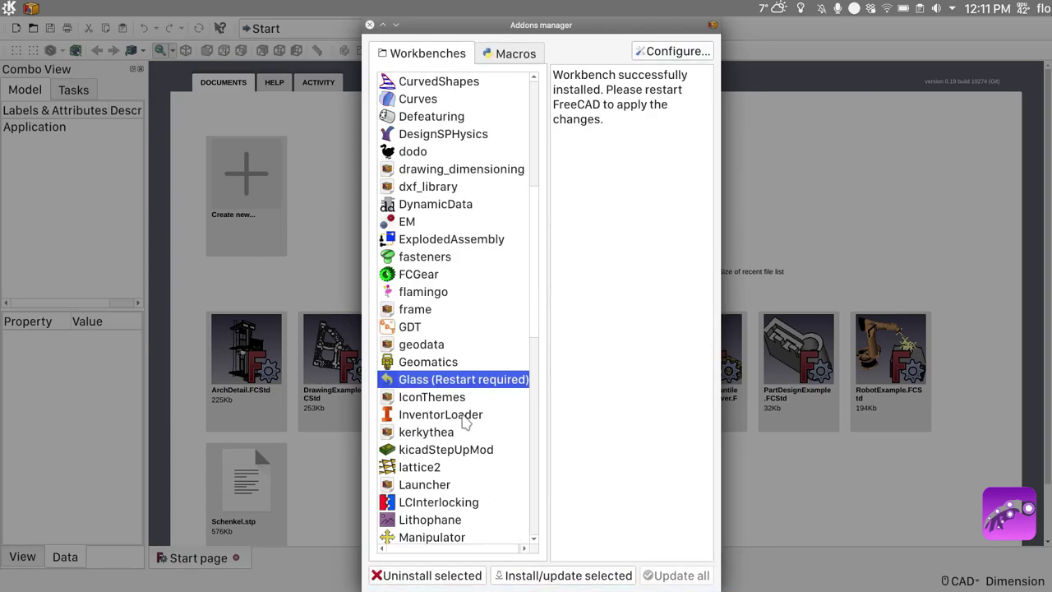
# Step: Install the IconThemes and Assembly4 add-ons, then close the Addon manager
pyautogui.click(444, 397)
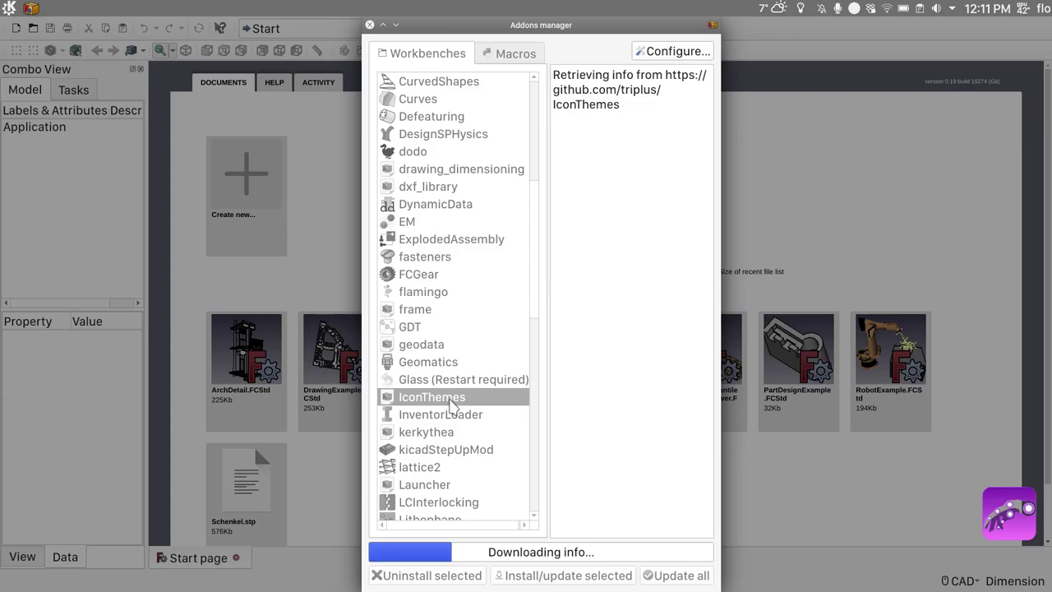
pyautogui.click(537, 575)
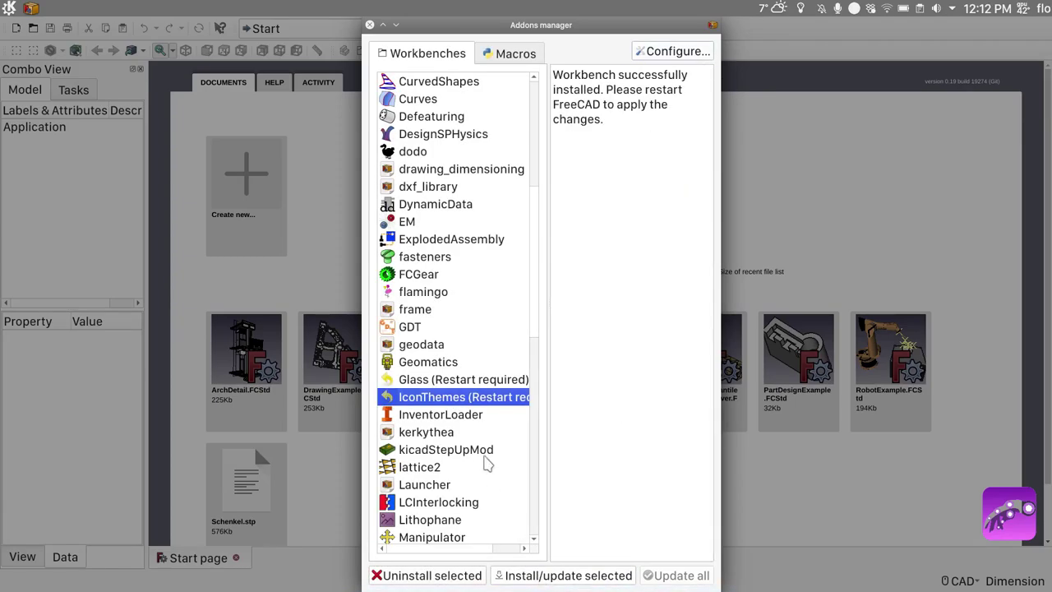
pyautogui.scroll(6, 458, 376)
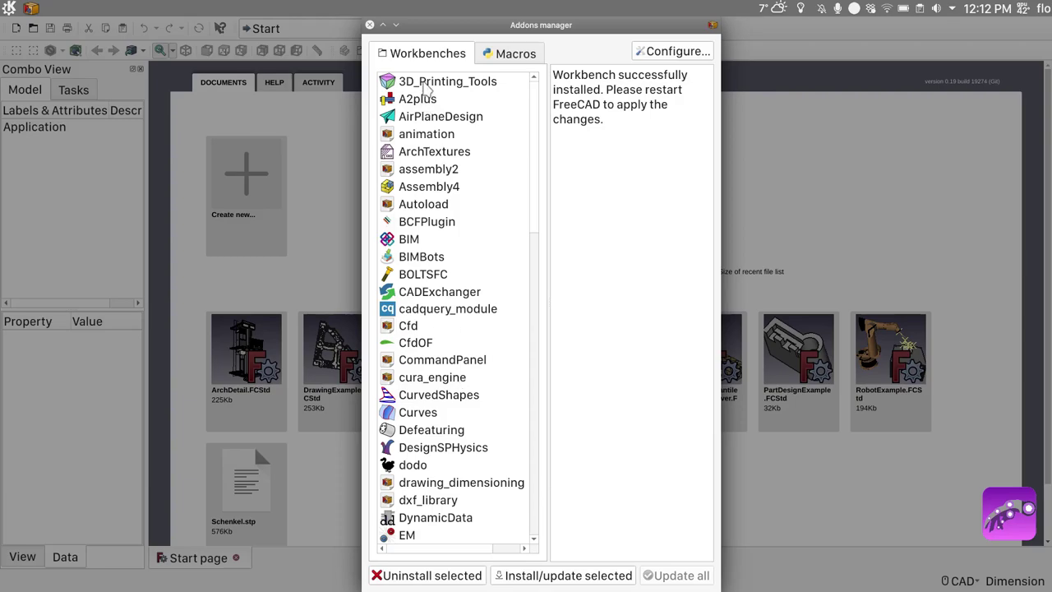
pyautogui.click(433, 191)
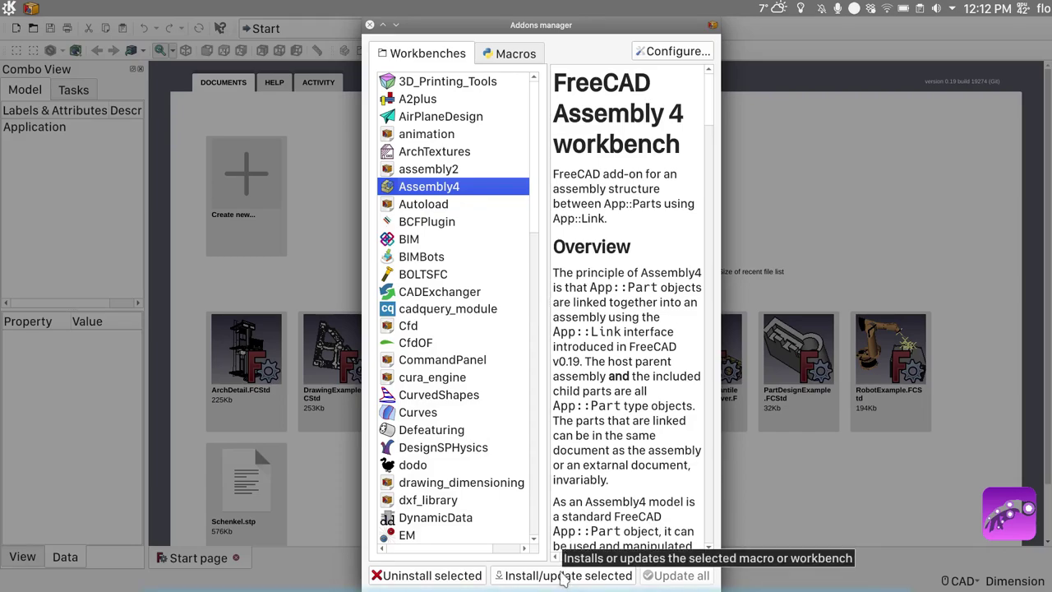
pyautogui.click(564, 576)
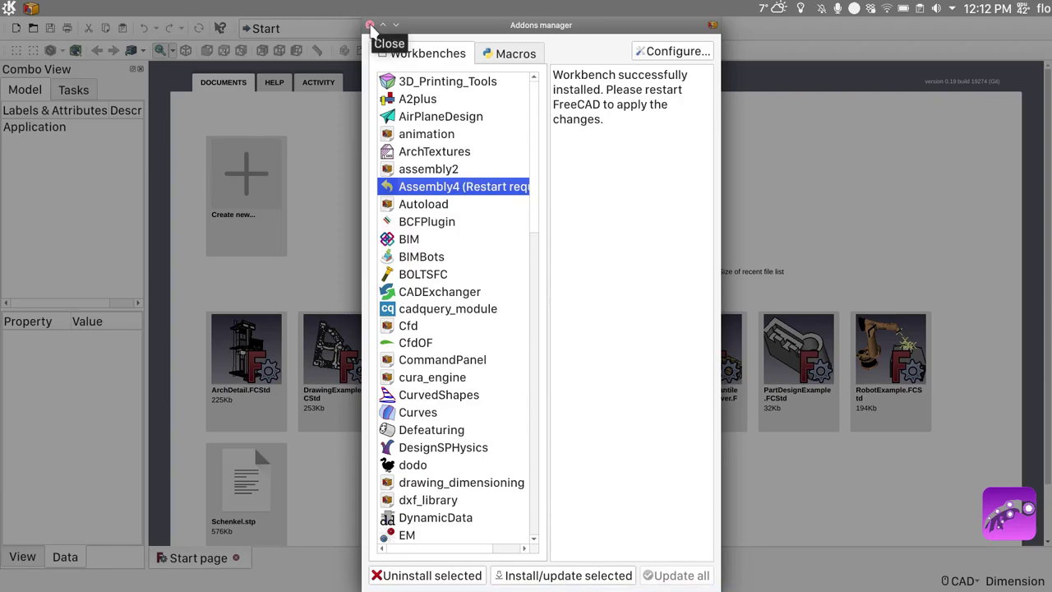
pyautogui.click(369, 27)
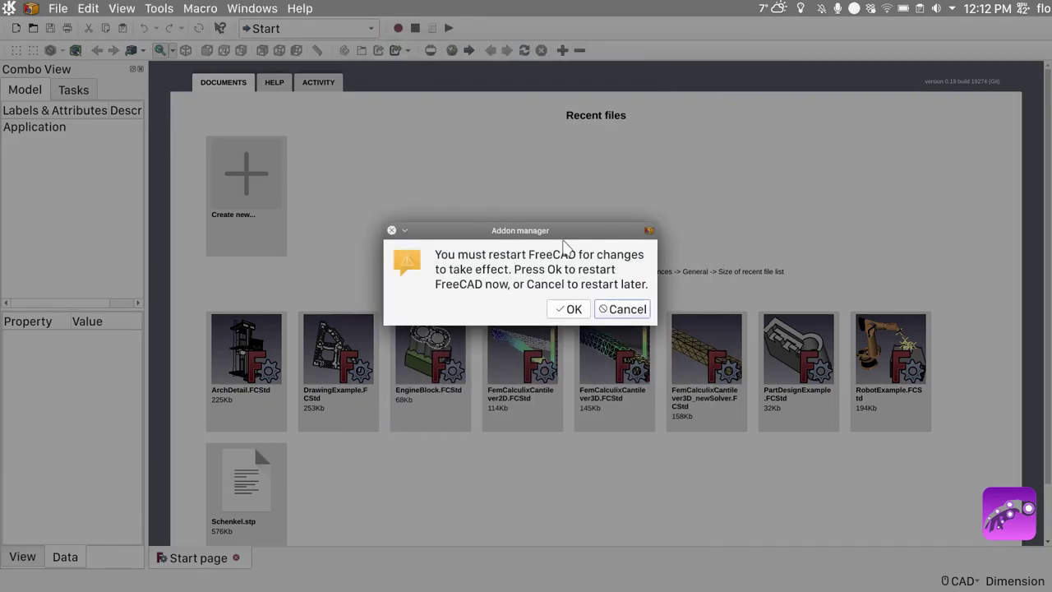
# Step: Restart FreeCAD, switch to the Part workbench, and create a new empty document
pyautogui.click(568, 309)
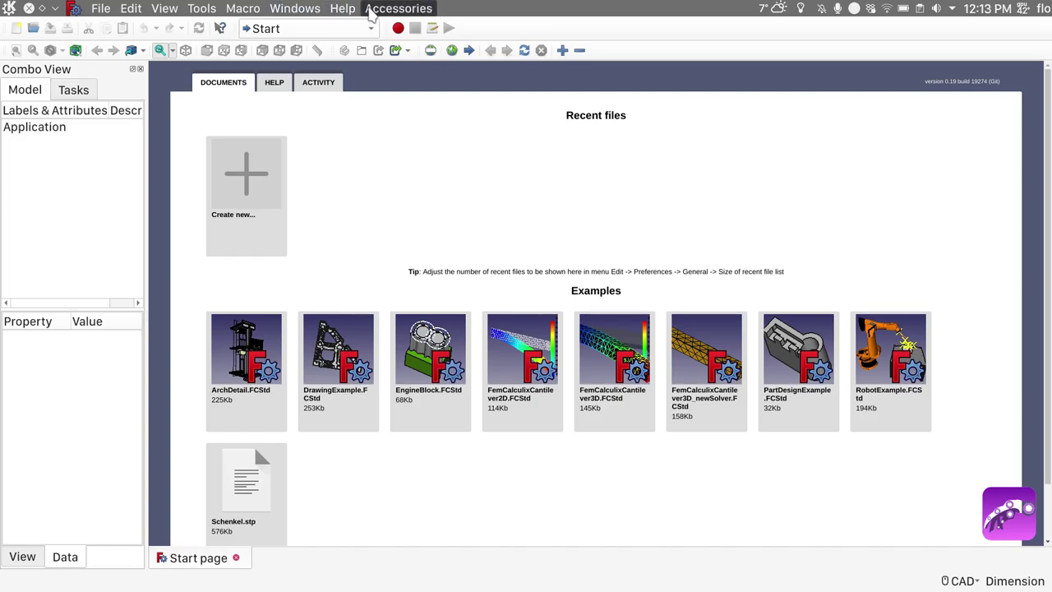
pyautogui.click(371, 28)
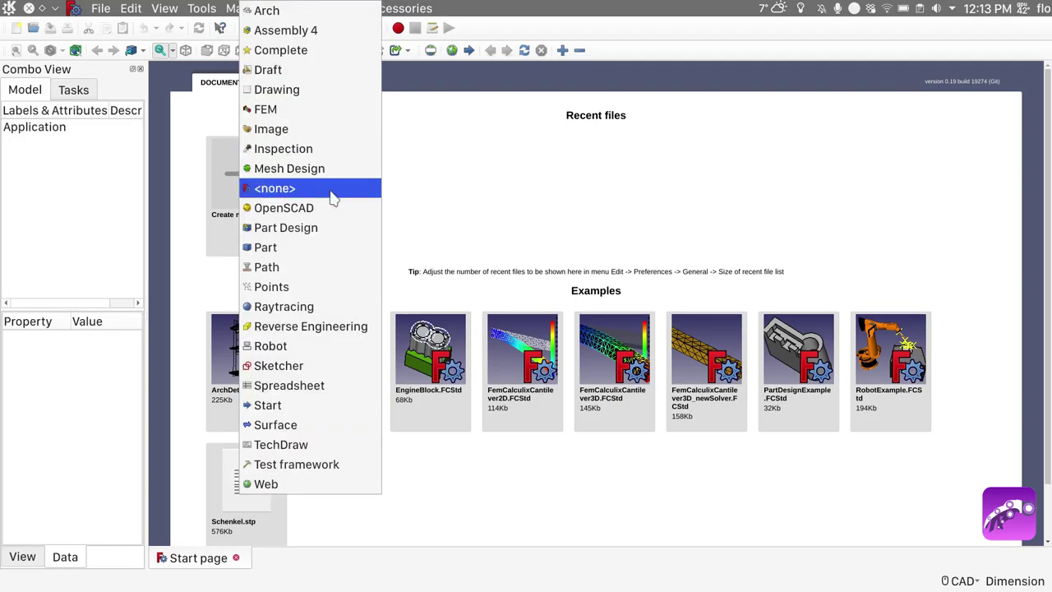
pyautogui.click(321, 228)
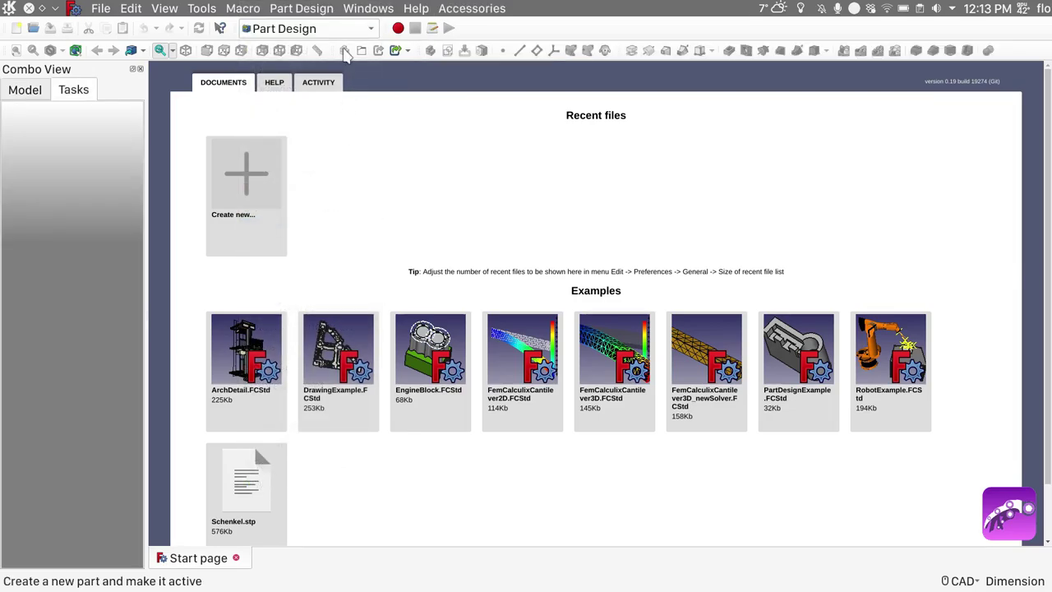
pyautogui.click(369, 29)
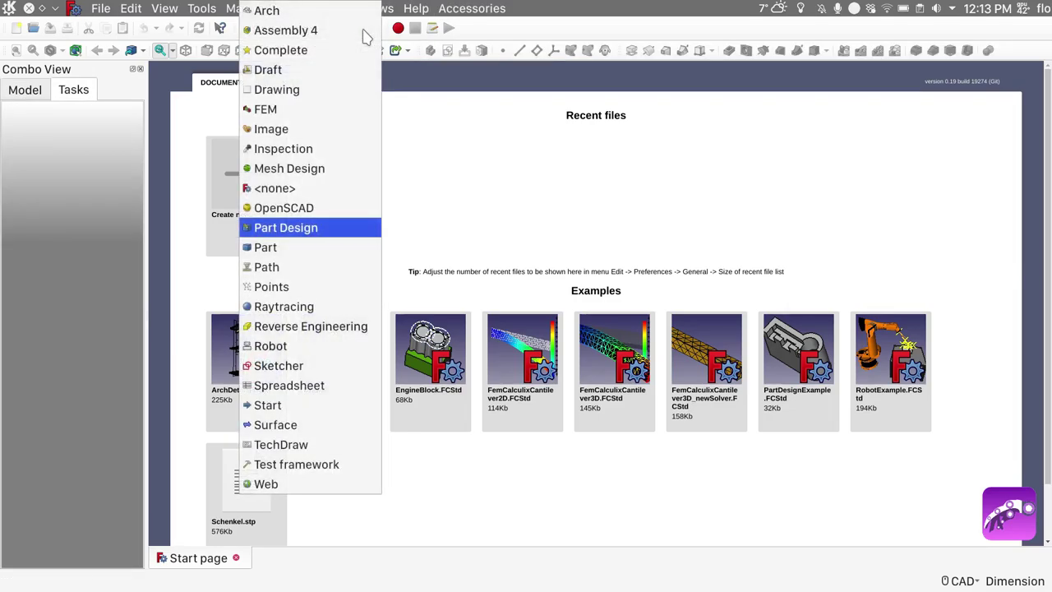
pyautogui.click(312, 248)
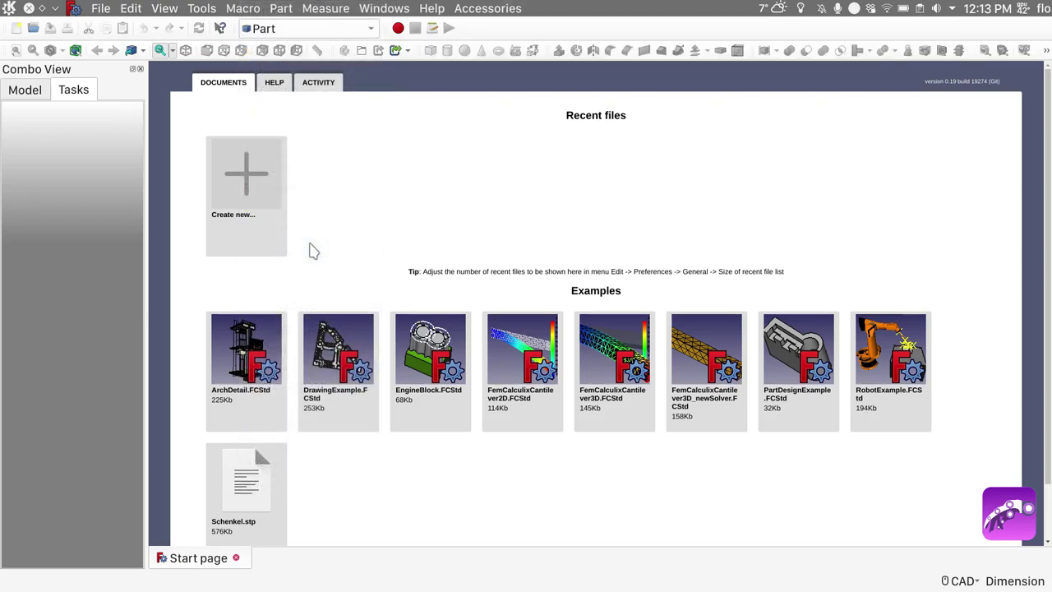
pyautogui.click(246, 189)
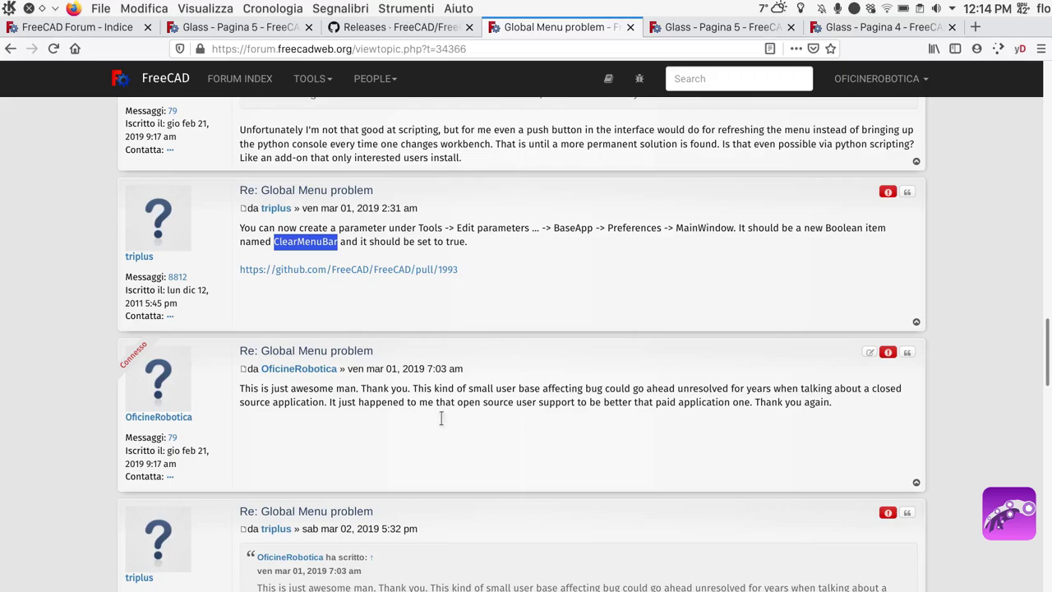
# Step: Browse to Home/.FreeCAD/Mod/Glass in Dolphin and open GlassGui.py in Kate
pyautogui.moveTo(354, 585)
pyautogui.click(296, 579)
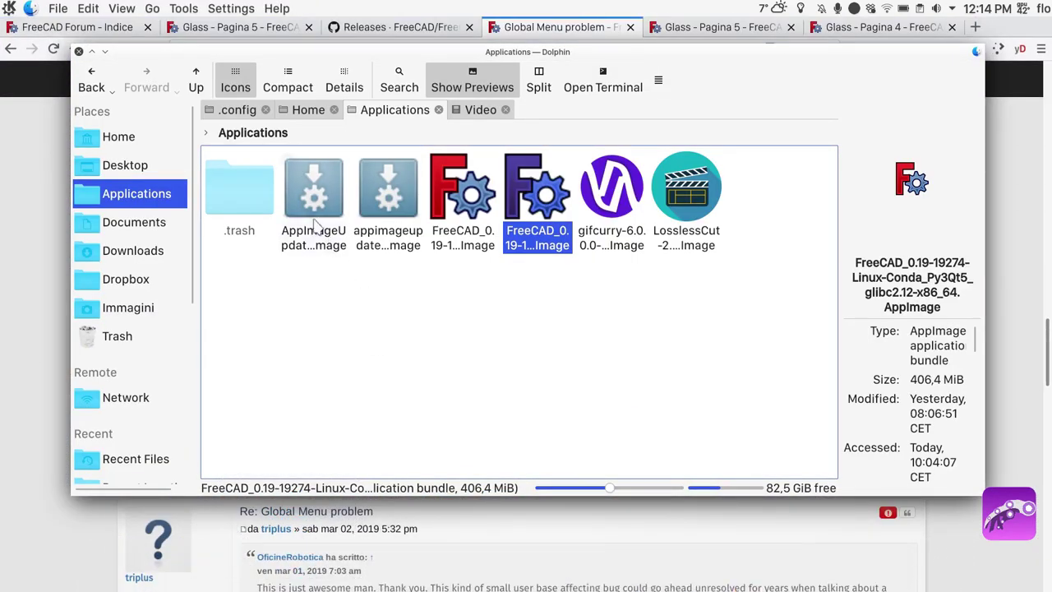
pyautogui.click(306, 112)
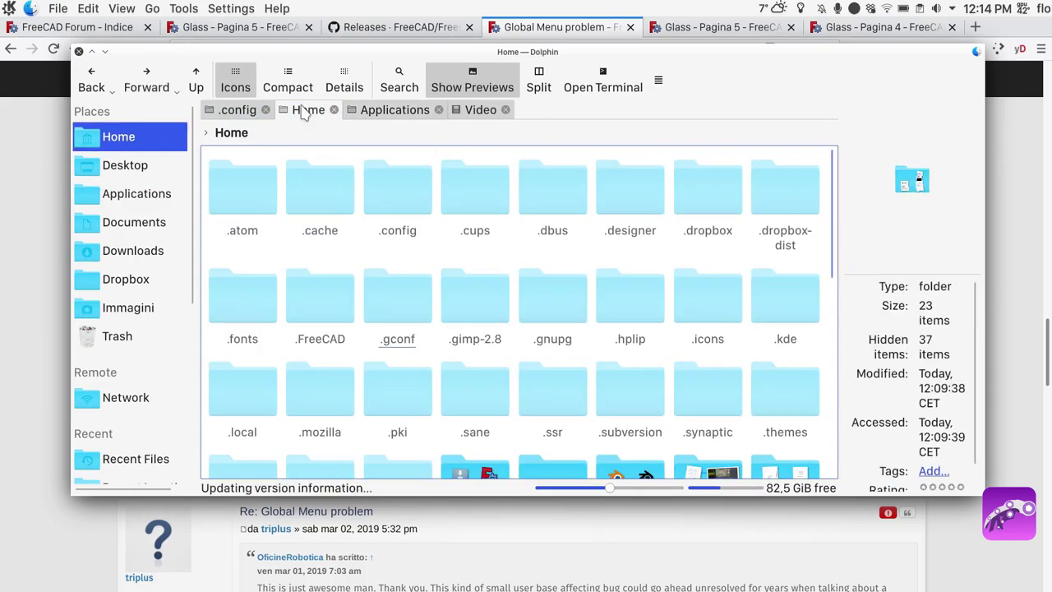
pyautogui.click(294, 271)
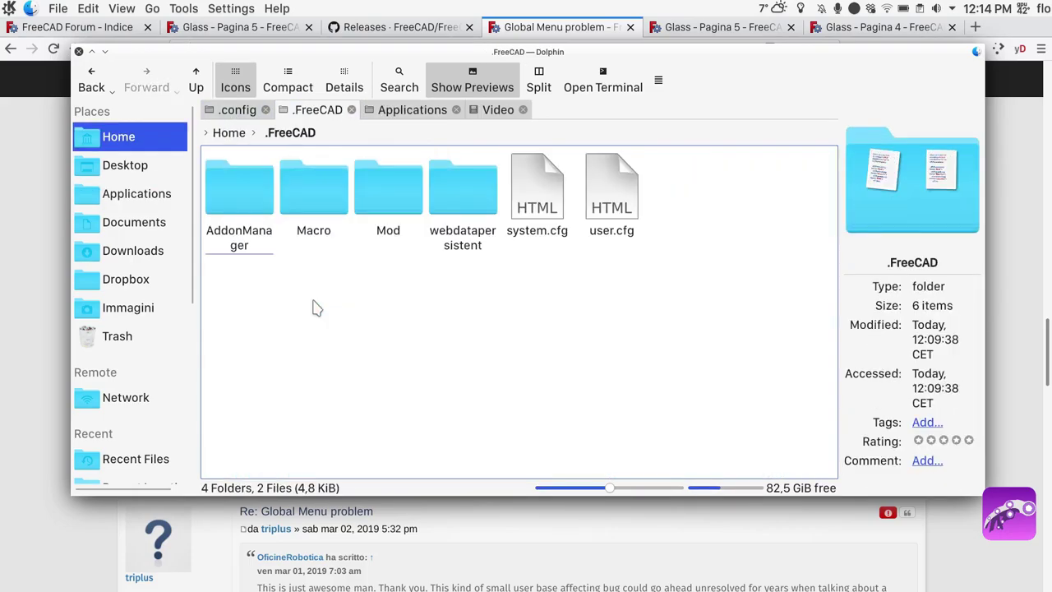
pyautogui.click(392, 202)
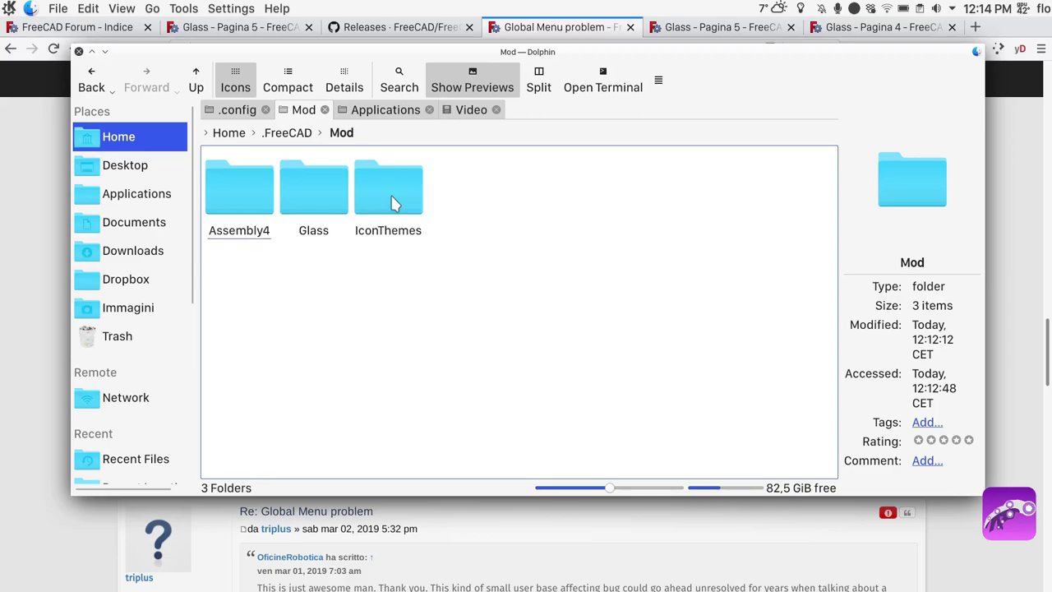
pyautogui.click(303, 202)
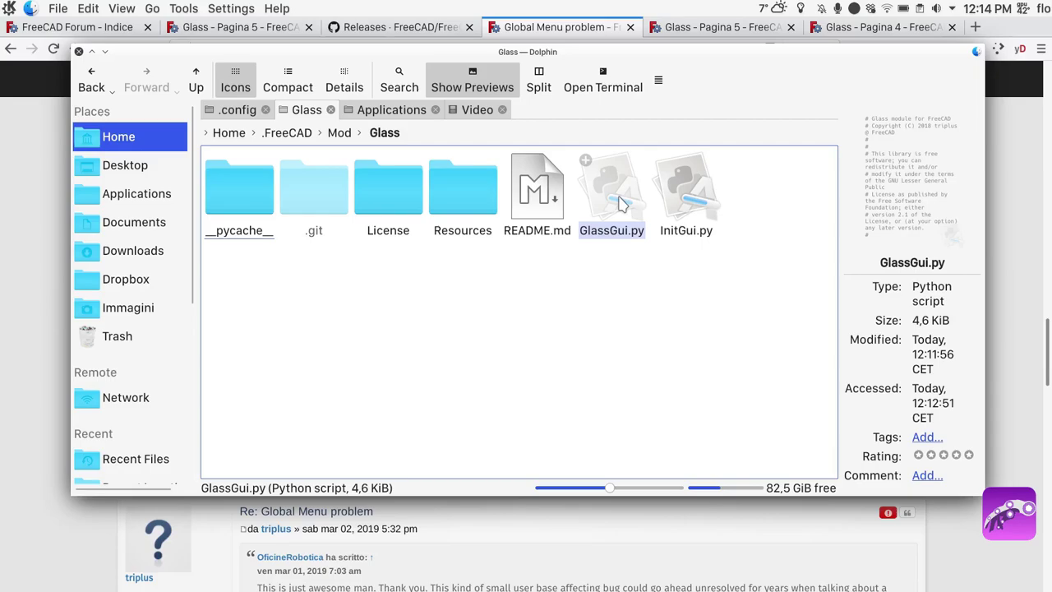
pyautogui.click(623, 204)
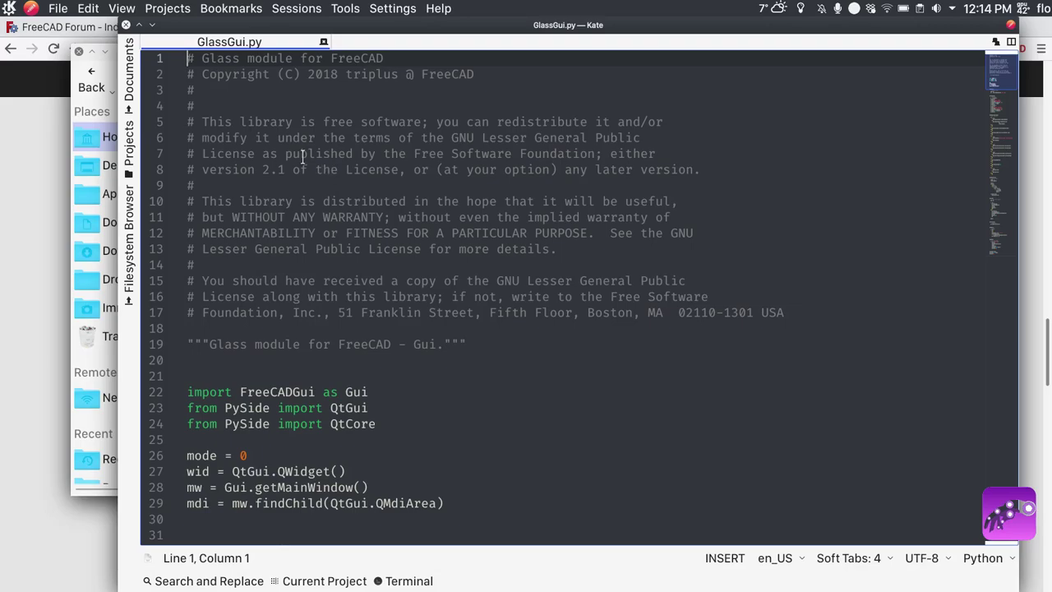
# Step: Replace the Combo View name on line 35 with "Tree view" in findChild
pyautogui.doubleClick(139, 30)
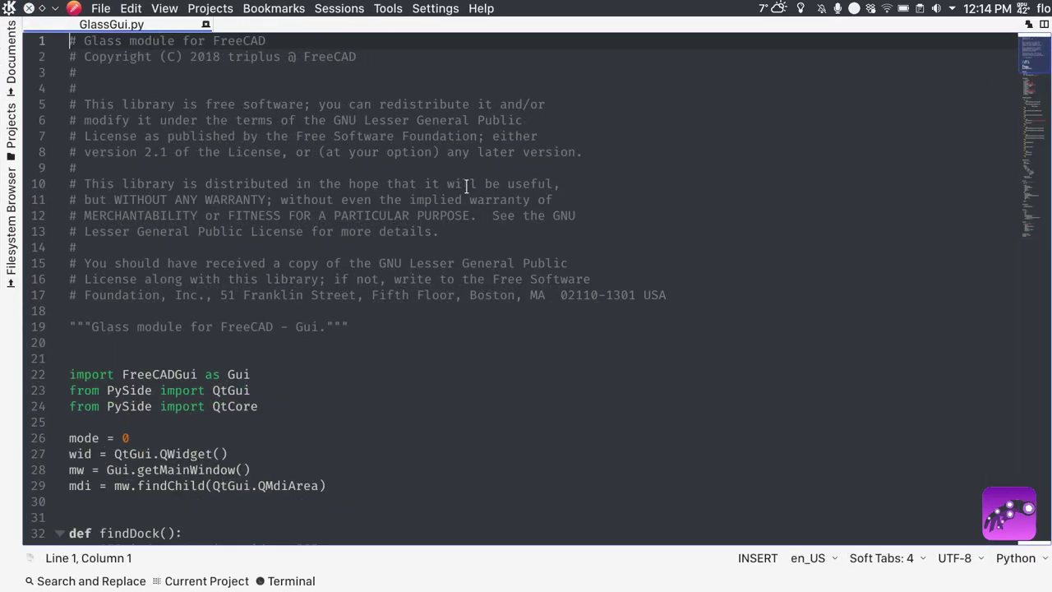
pyautogui.scroll(-6, 467, 188)
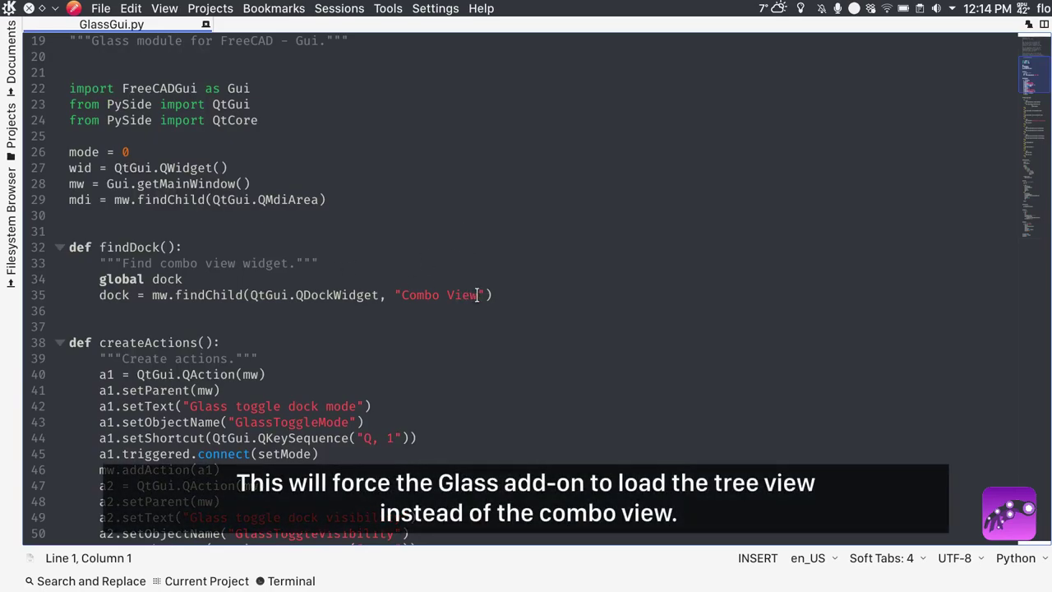
pyautogui.moveTo(478, 295); pyautogui.dragTo(403, 294)
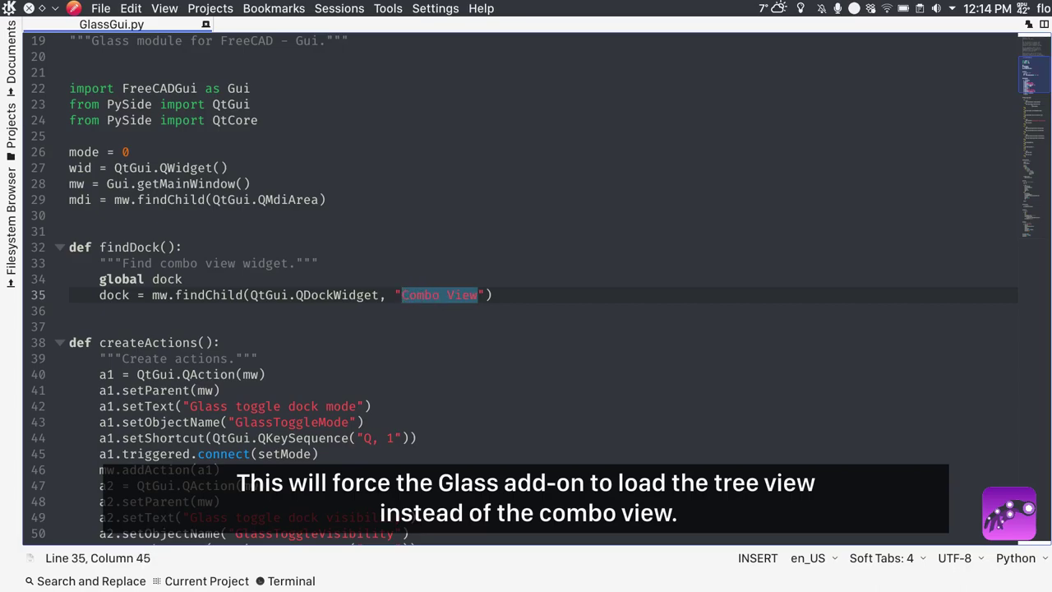
pyautogui.write('Tree ')
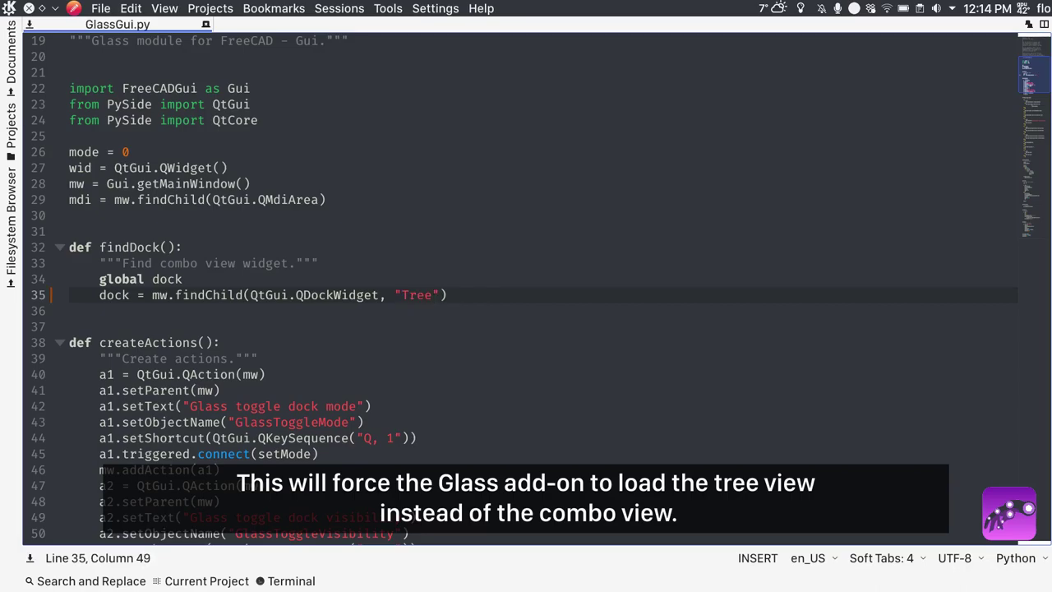
pyautogui.write('view')
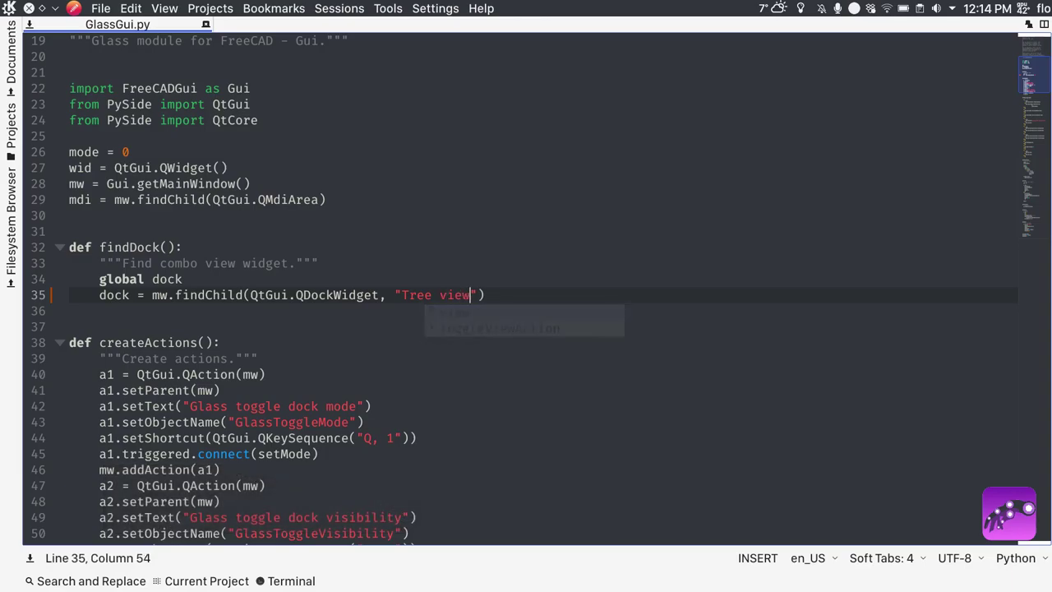
pyautogui.press('Escape')
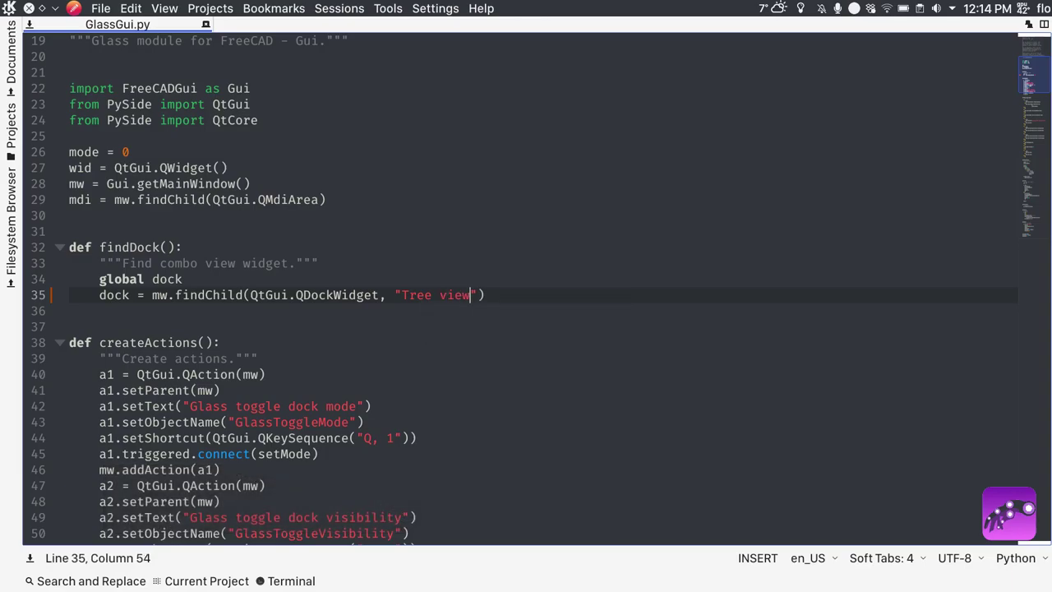
pyautogui.press('Left')
pyautogui.press('Left')
pyautogui.press('Left')
pyautogui.press('BackSpace')
pyautogui.write('V')
pyautogui.press('BackSpace')
pyautogui.write('v')
# Step: Scroll down through the applyGlass function
pyautogui.scroll(-1, 512, 242)
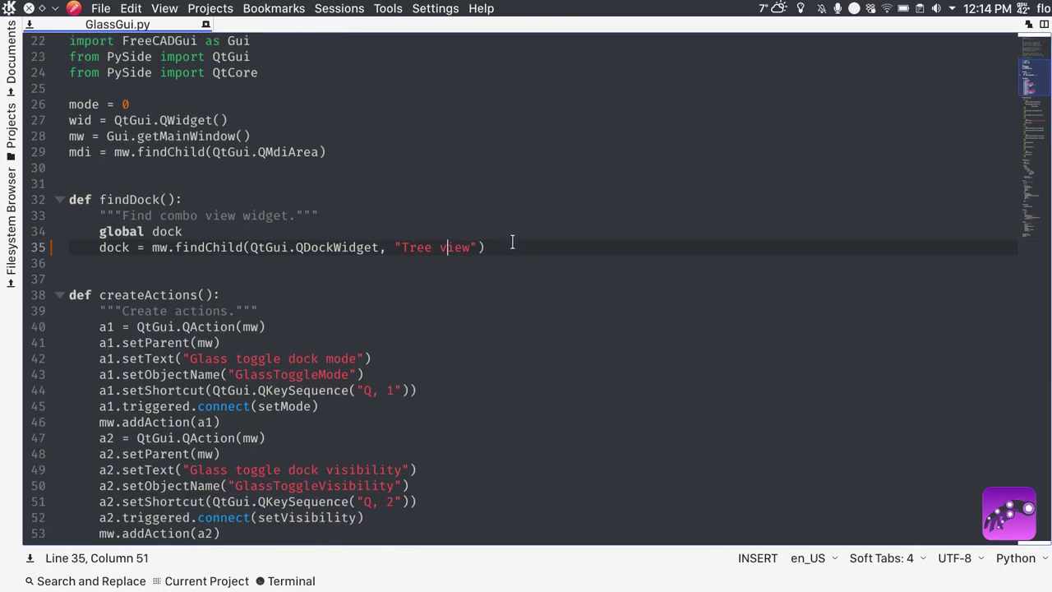
pyautogui.scroll(-8, 512, 242)
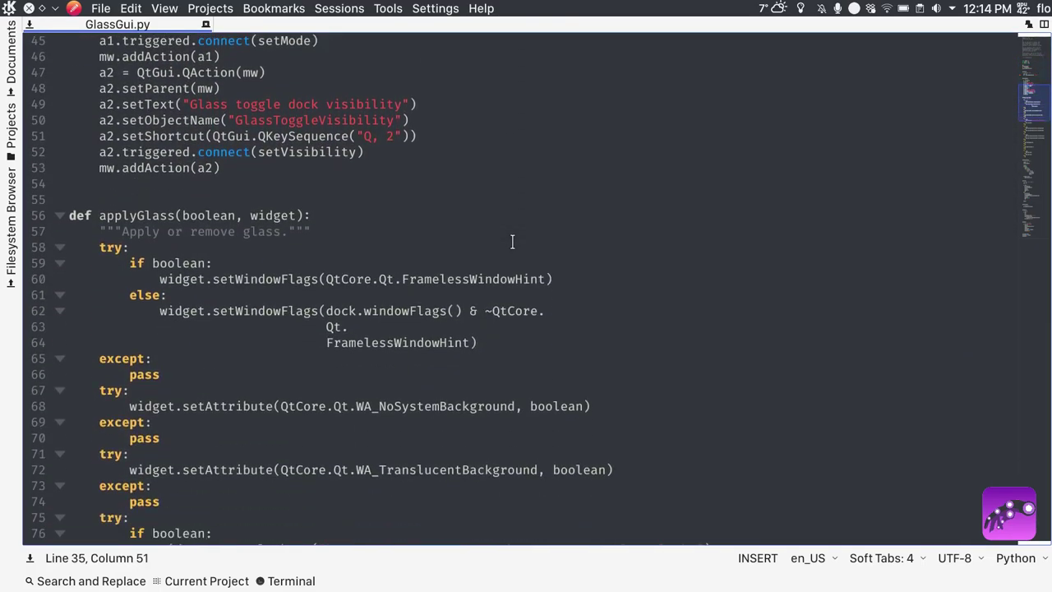
pyautogui.scroll(-7, 512, 241)
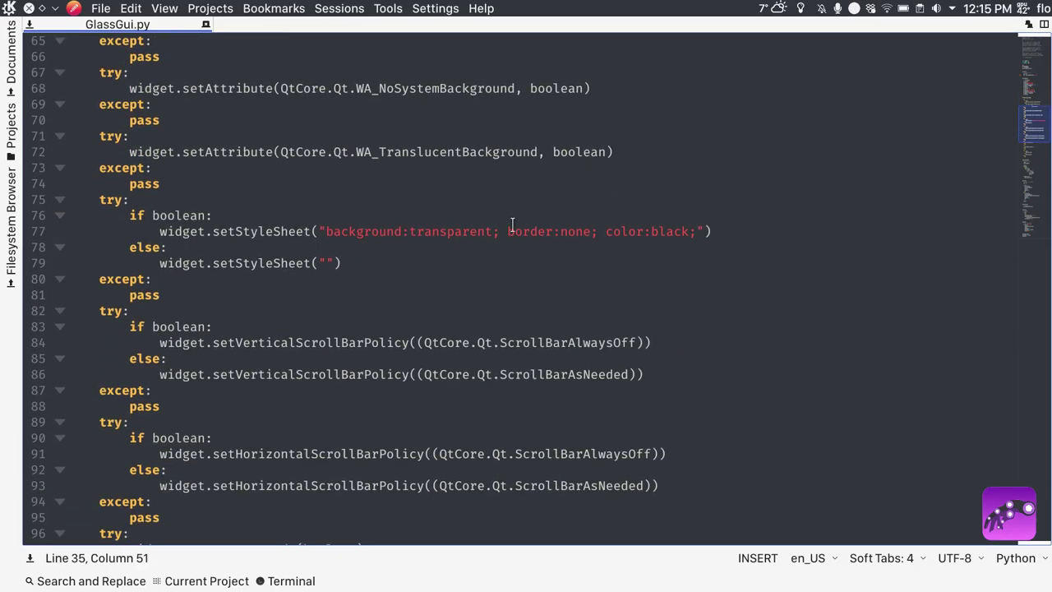
# Step: Change the text colour on line 77 from black to white
pyautogui.click(689, 233)
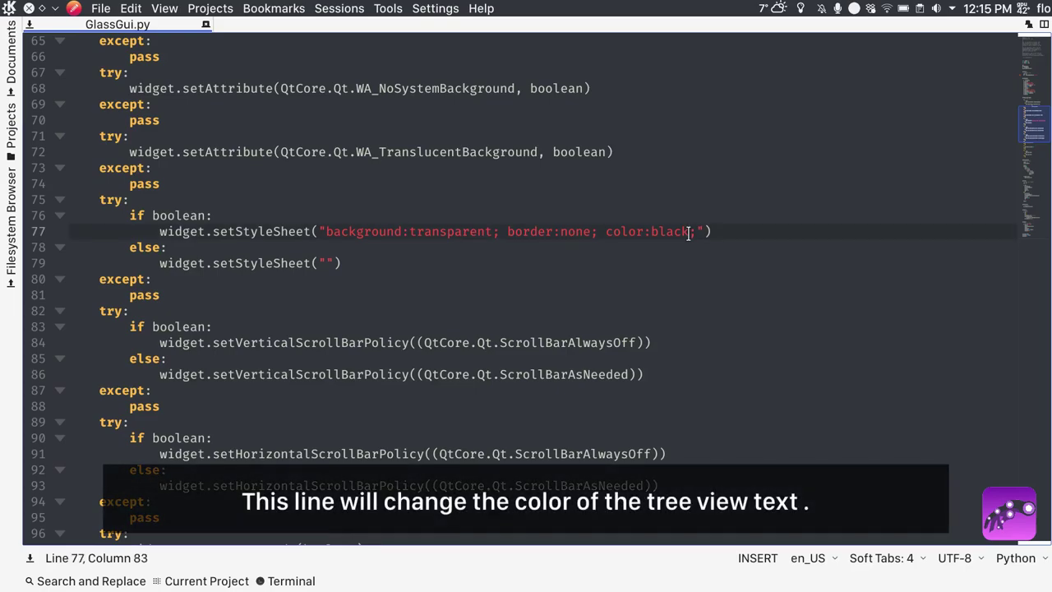
pyautogui.press('BackSpace')
pyautogui.press('BackSpace')
pyautogui.press('BackSpace')
pyautogui.press('BackSpace')
pyautogui.press('BackSpace')
pyautogui.write('white')
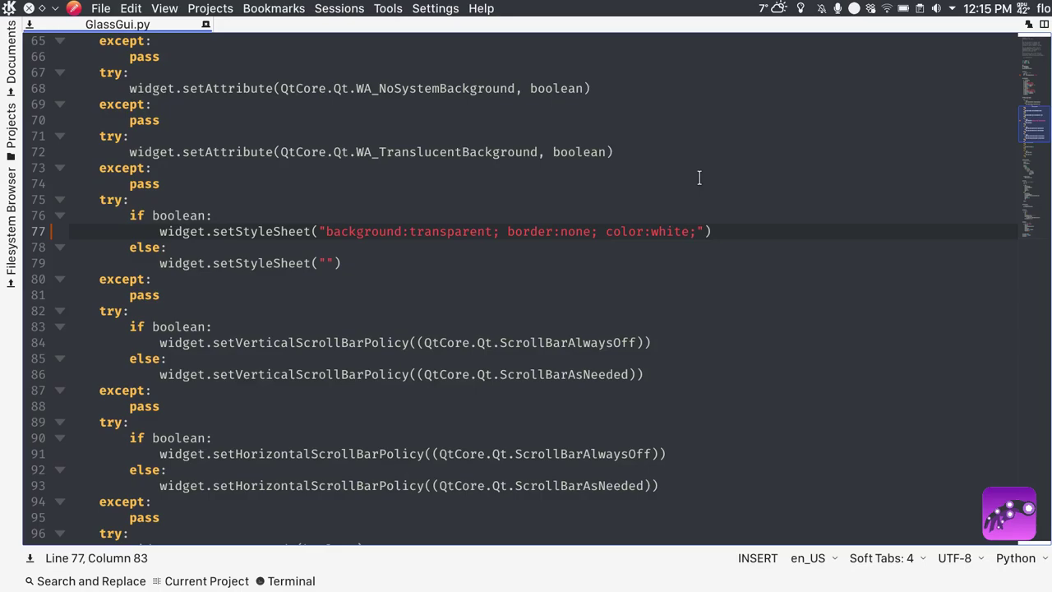
# Step: Save GlassGui.py and close Kate
pyautogui.scroll(14, 699, 178)
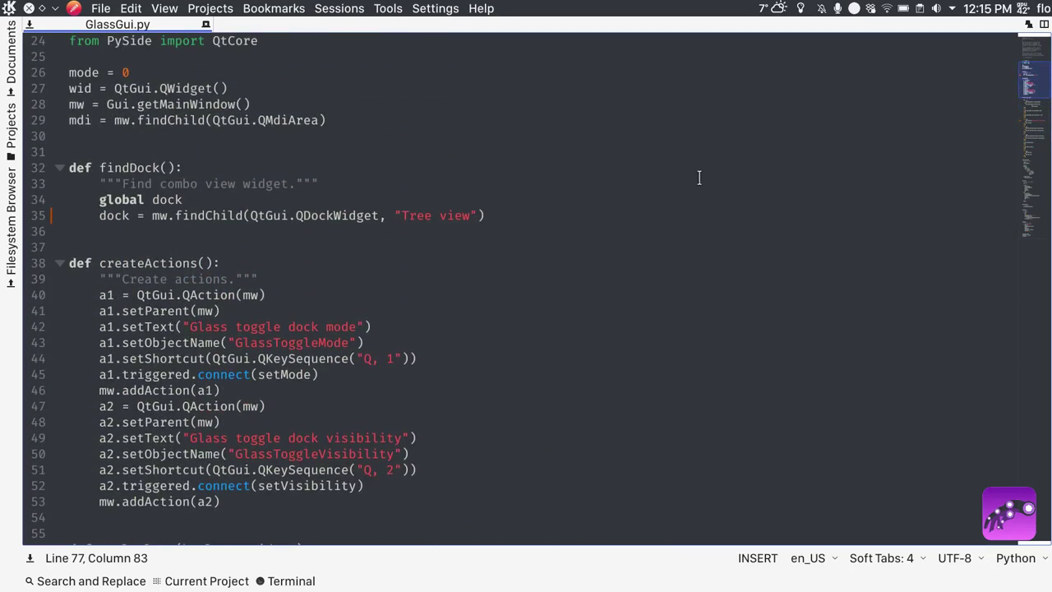
pyautogui.click(101, 8)
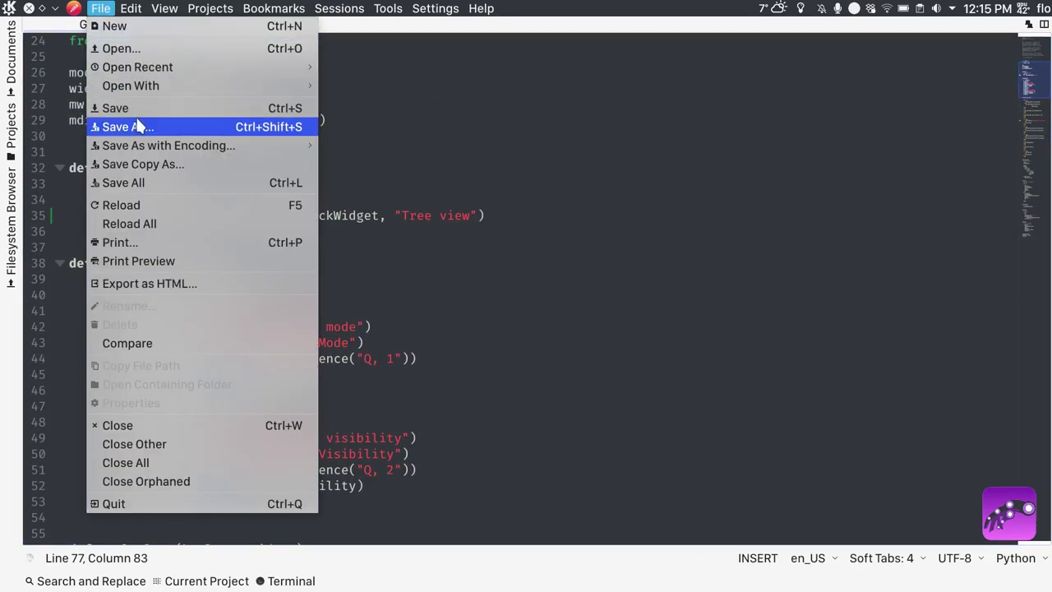
pyautogui.click(115, 108)
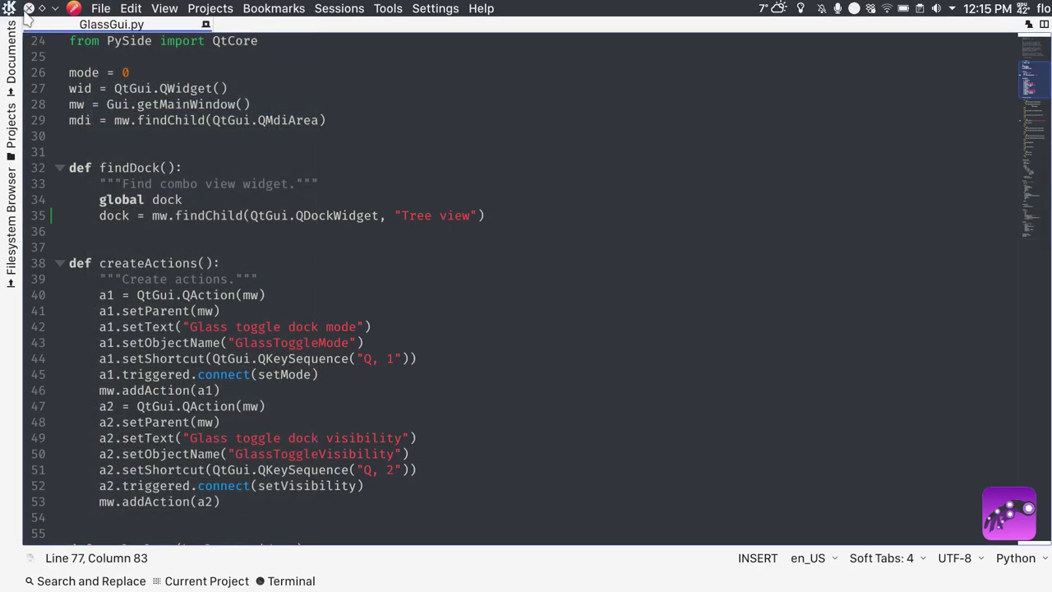
pyautogui.click(29, 10)
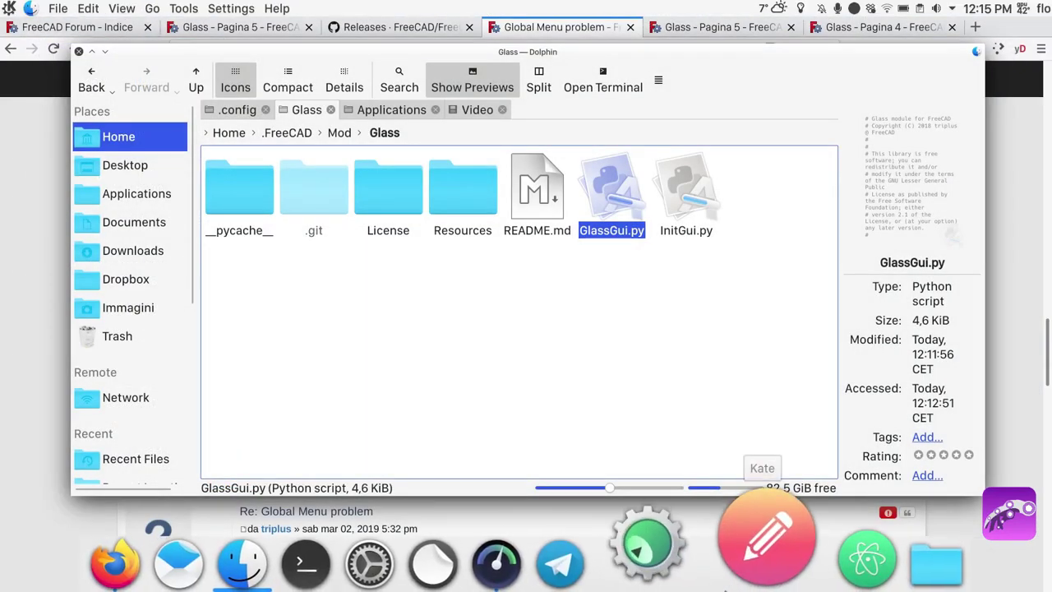
# Step: Launch the FreeCAD 0.19 AppImage from the dock's Applications stack
pyautogui.click(883, 574)
pyautogui.click(894, 245)
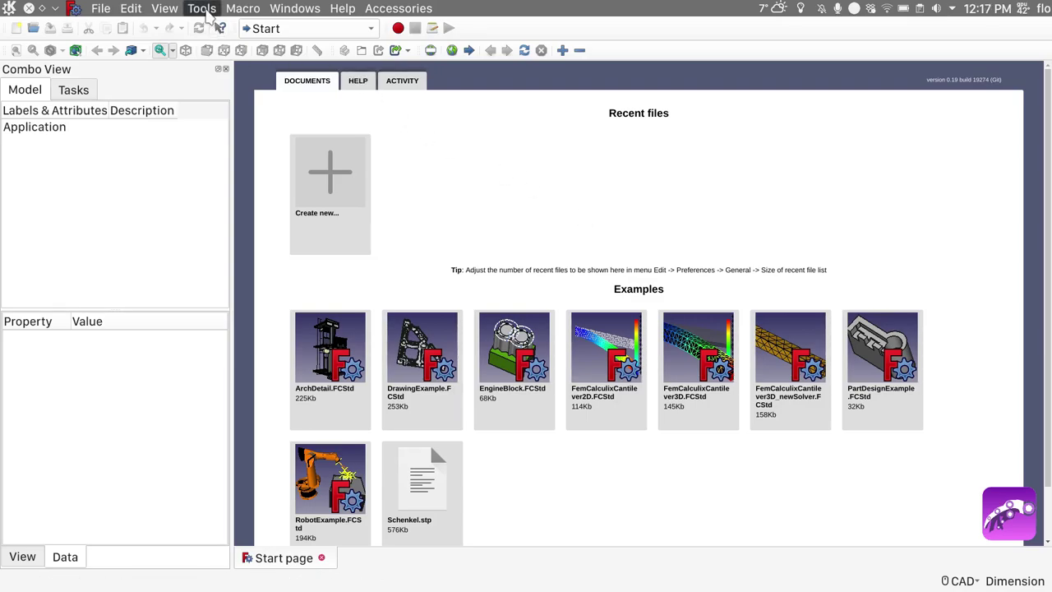
# Step: In the Parameter Editor, set DockWindows > TreeView Enabled to true, then save and close
pyautogui.click(206, 10)
pyautogui.click(235, 25)
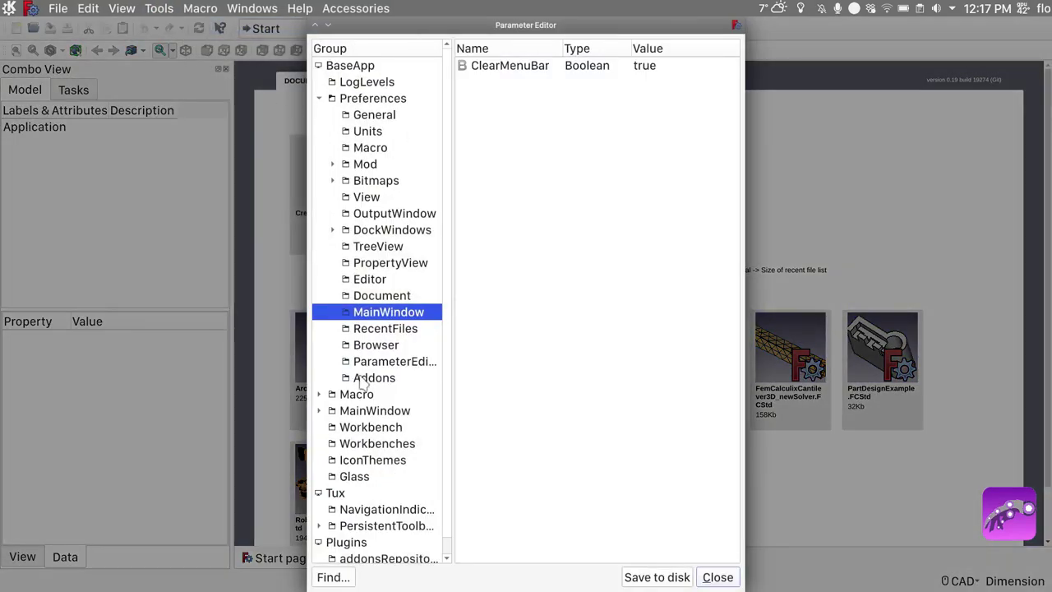
pyautogui.click(385, 233)
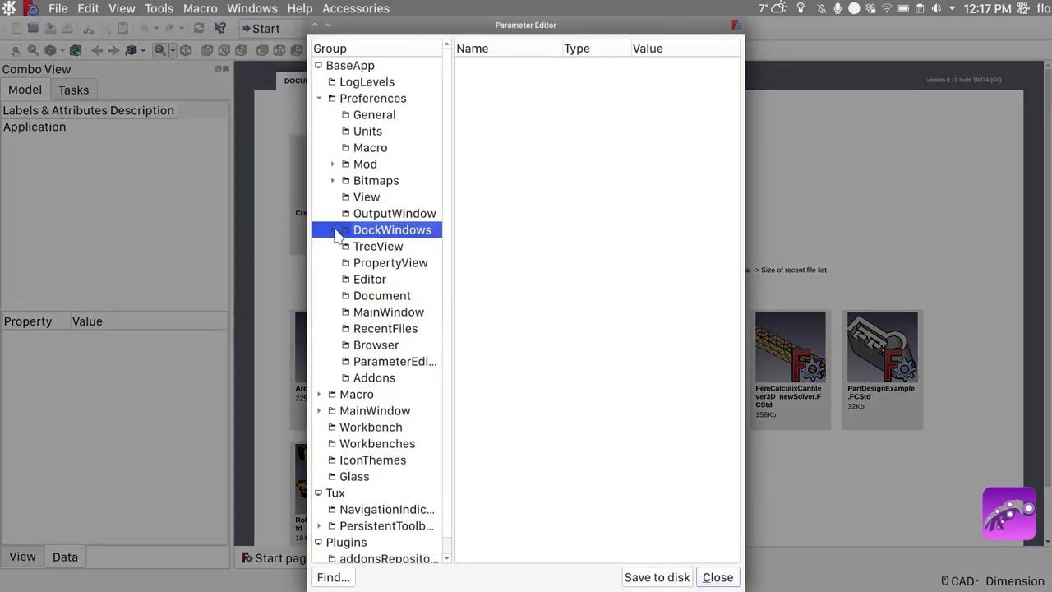
pyautogui.click(333, 231)
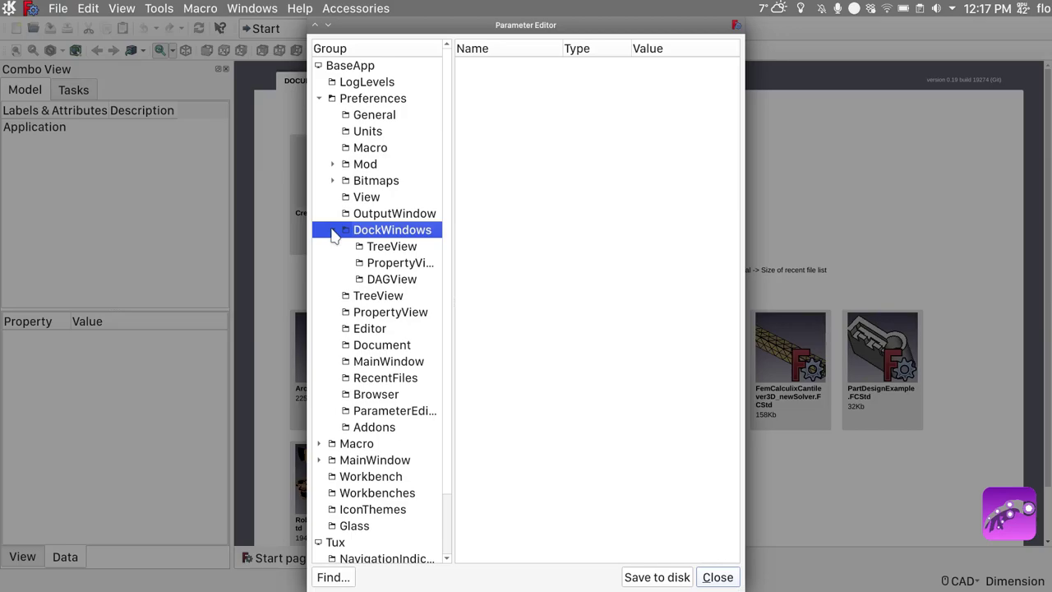
pyautogui.click(393, 251)
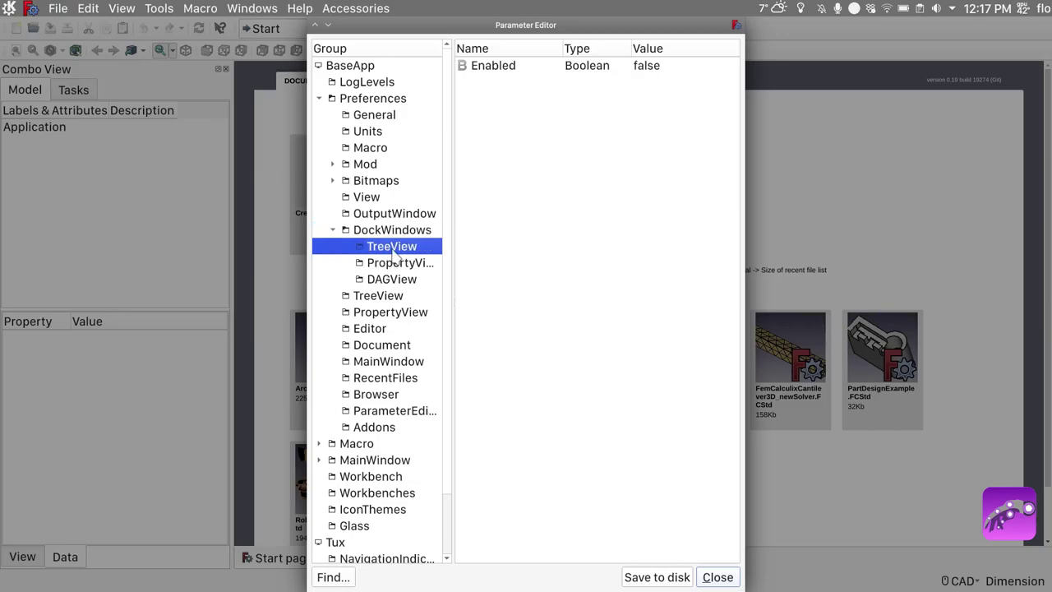
pyautogui.doubleClick(654, 69)
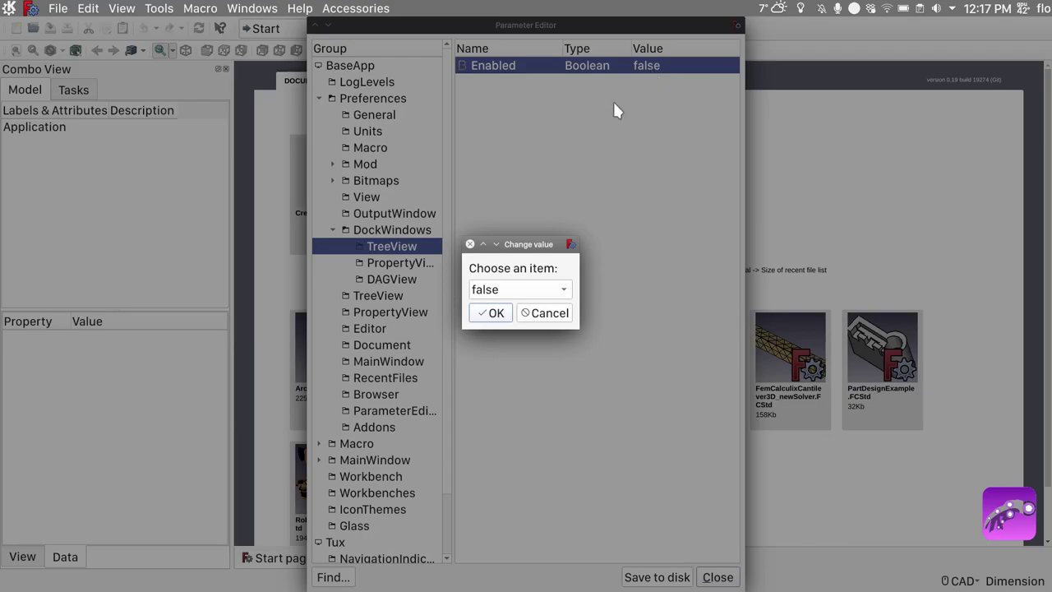
pyautogui.click(516, 292)
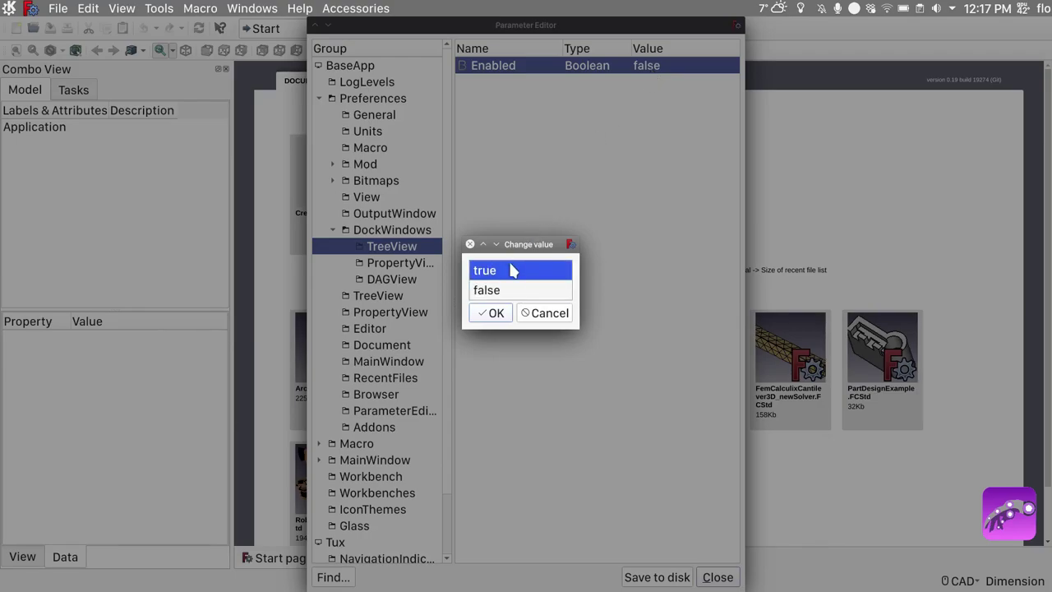
pyautogui.click(511, 270)
pyautogui.click(493, 314)
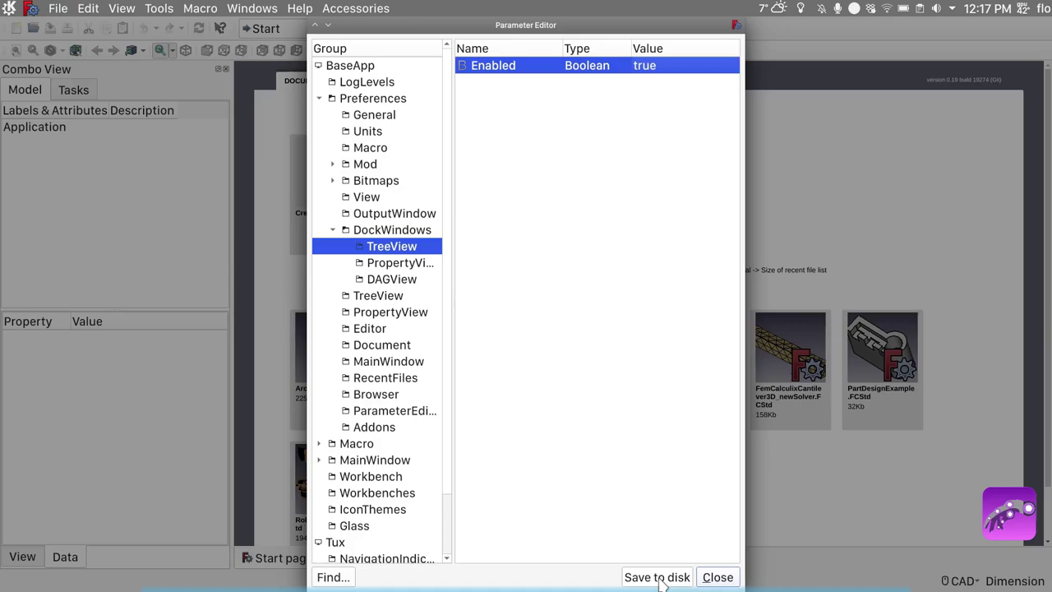
pyautogui.click(658, 577)
pyautogui.click(717, 578)
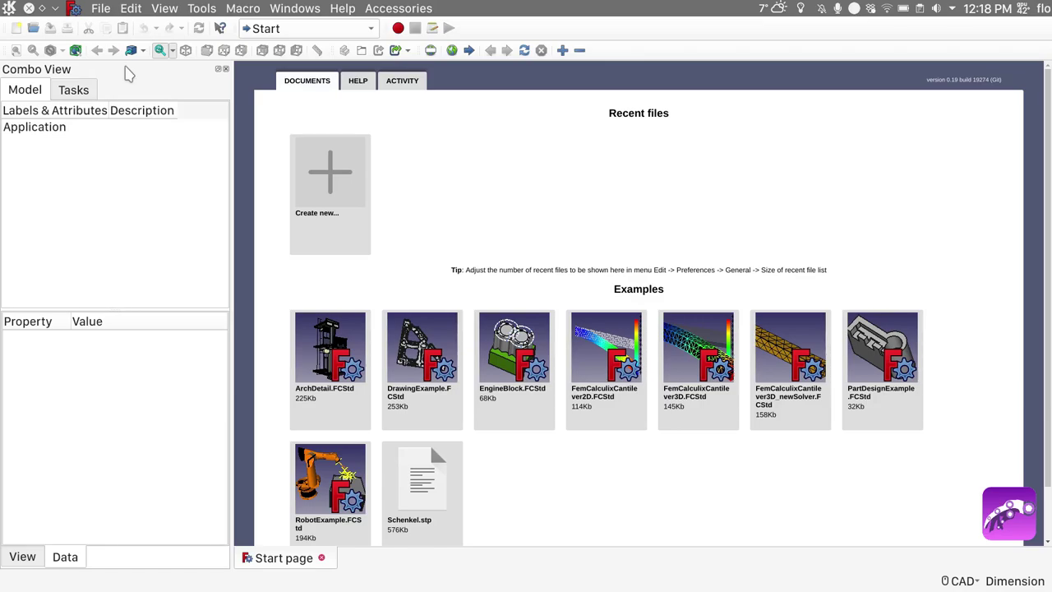
# Step: Dock the Combo View on the right edge and widen it by dragging its splitter left
pyautogui.moveTo(128, 74); pyautogui.dragTo(1049, 112)
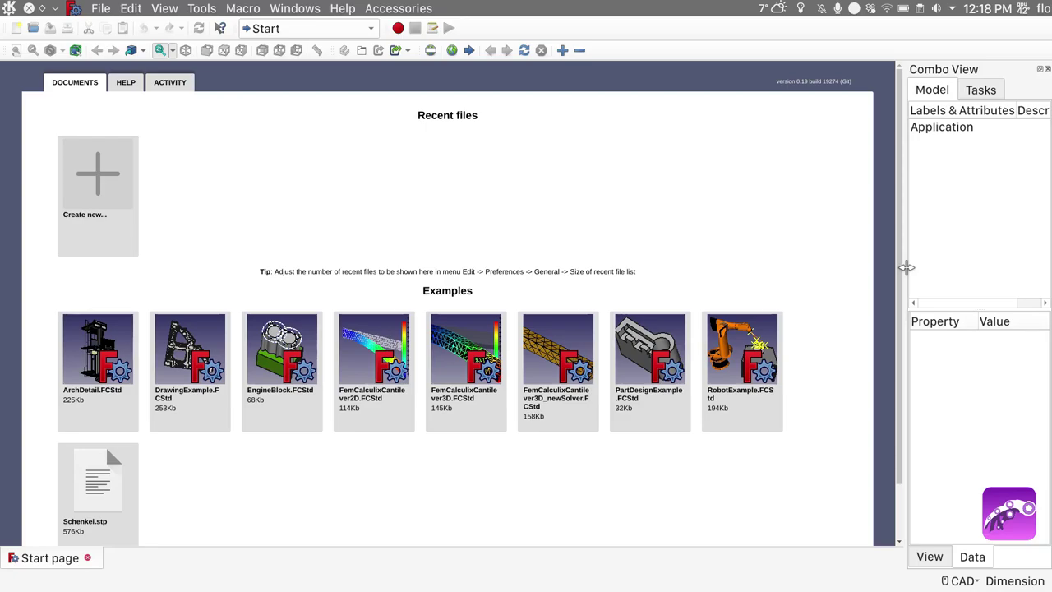
pyautogui.moveTo(906, 267); pyautogui.dragTo(805, 275)
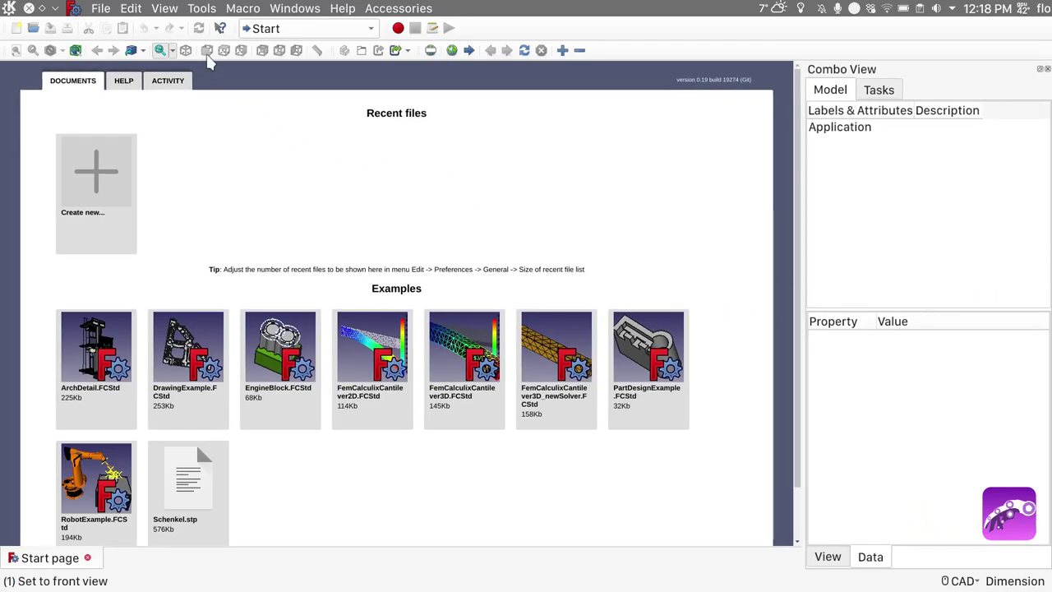
# Step: Choose the Dark-blue style sheet and Large (32px) toolbar icons in Preferences, then show the Display page
pyautogui.click(132, 10)
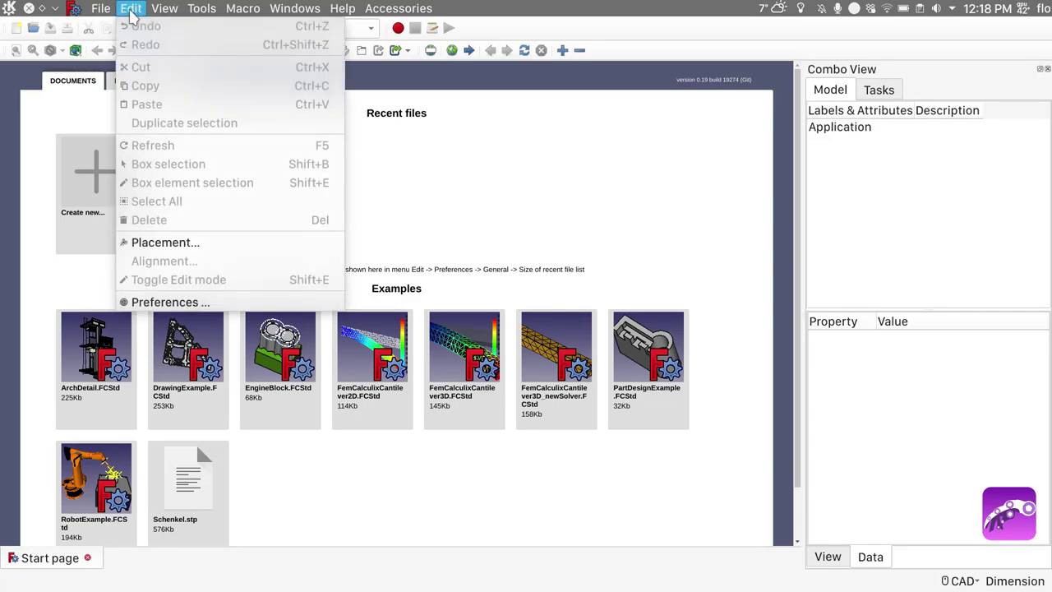
pyautogui.click(173, 303)
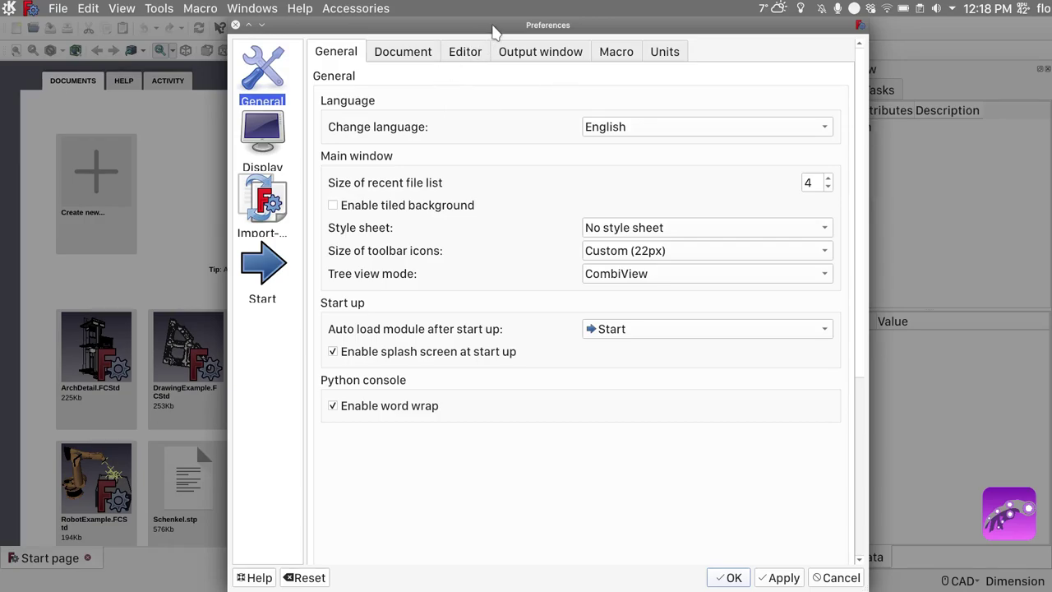
pyautogui.click(620, 231)
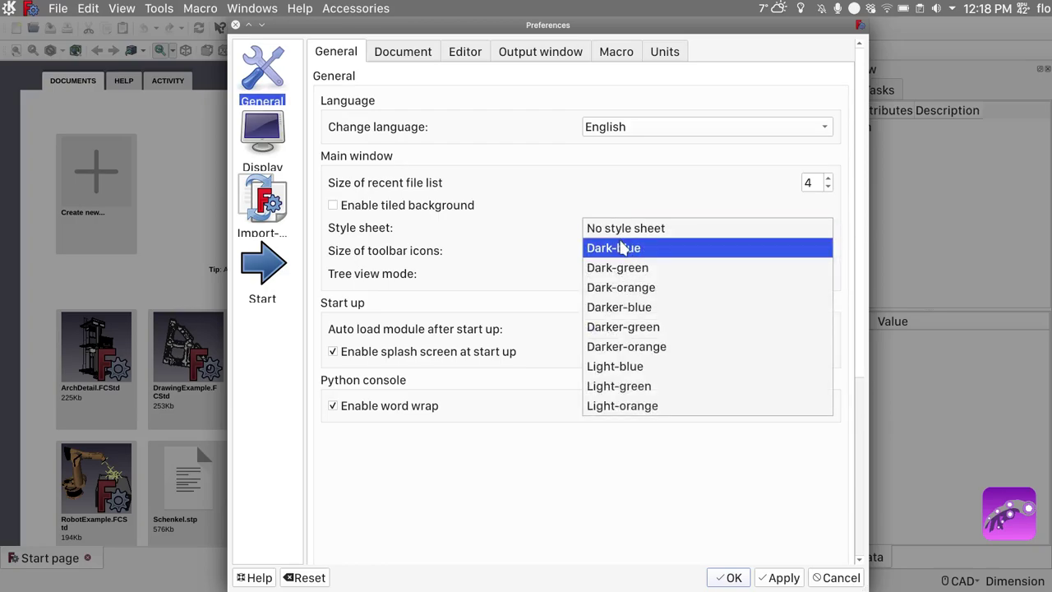
pyautogui.click(623, 253)
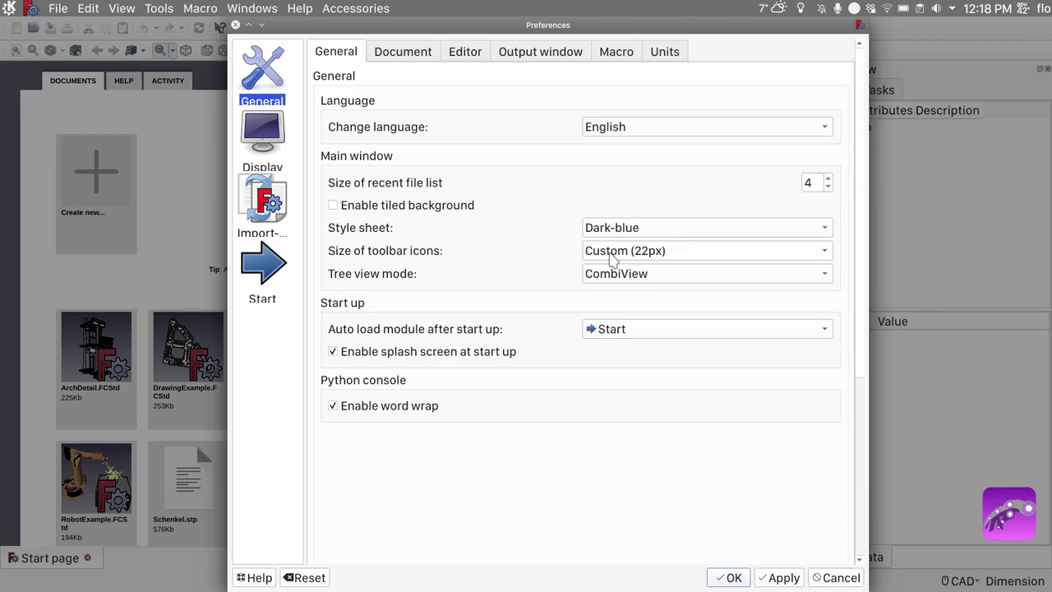
pyautogui.click(610, 258)
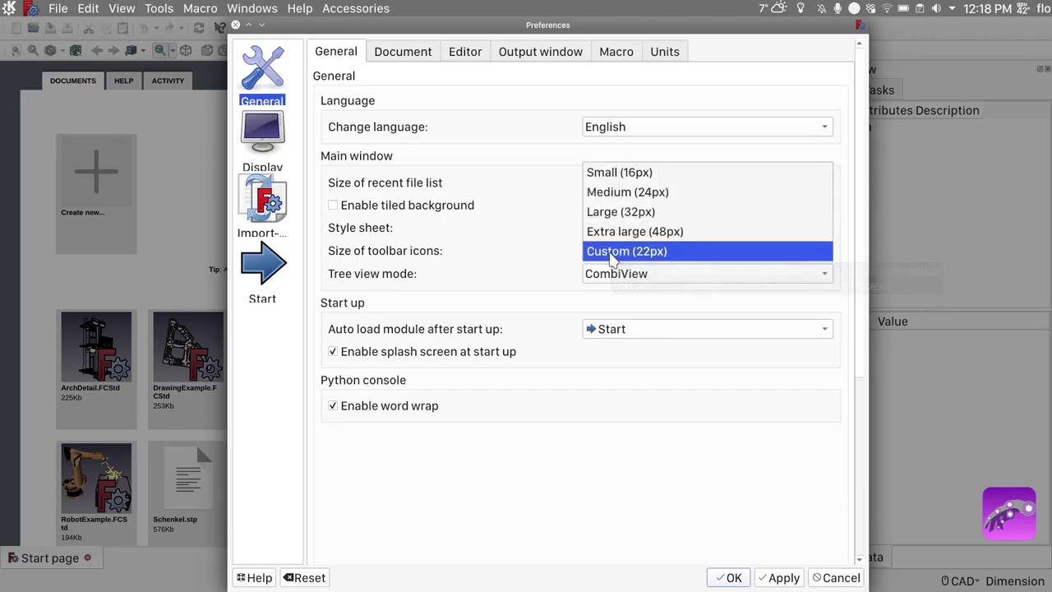
pyautogui.click(635, 215)
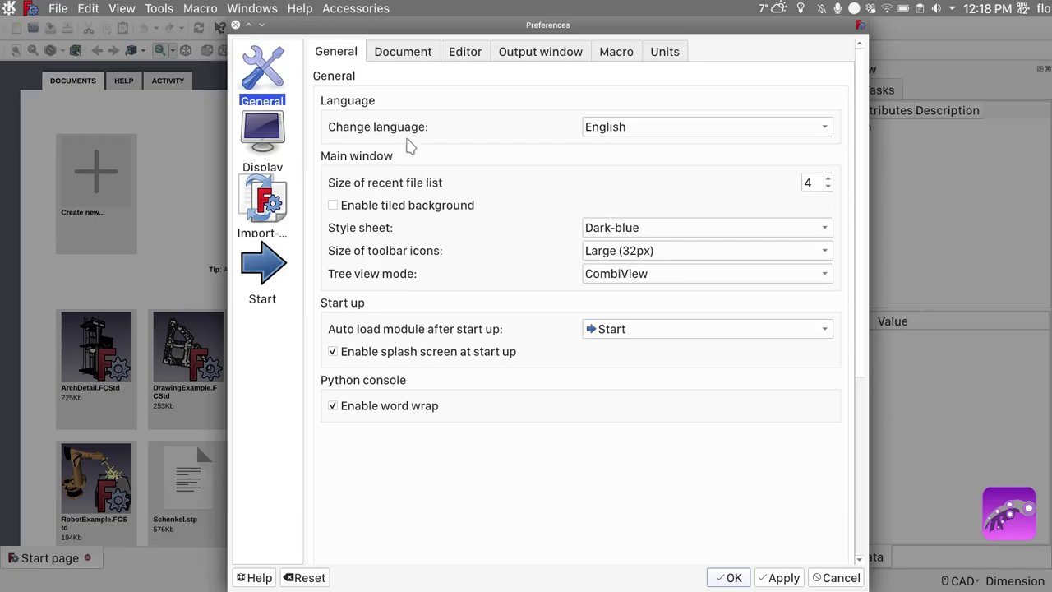
pyautogui.click(266, 137)
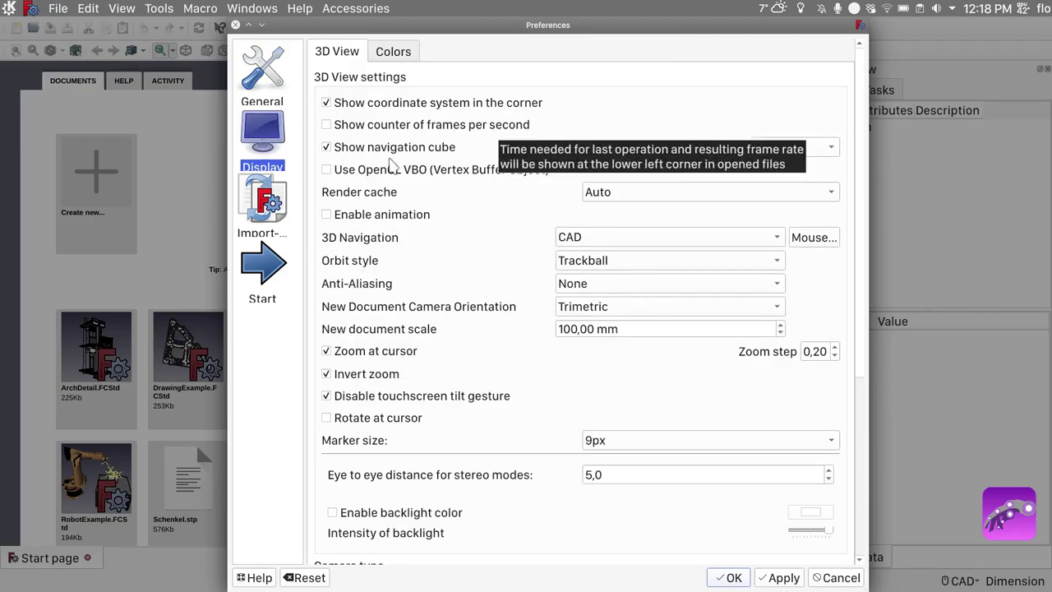
# Step: Enable OpenGL VBO rendering and switch 3D navigation to Touchpad
pyautogui.click(326, 170)
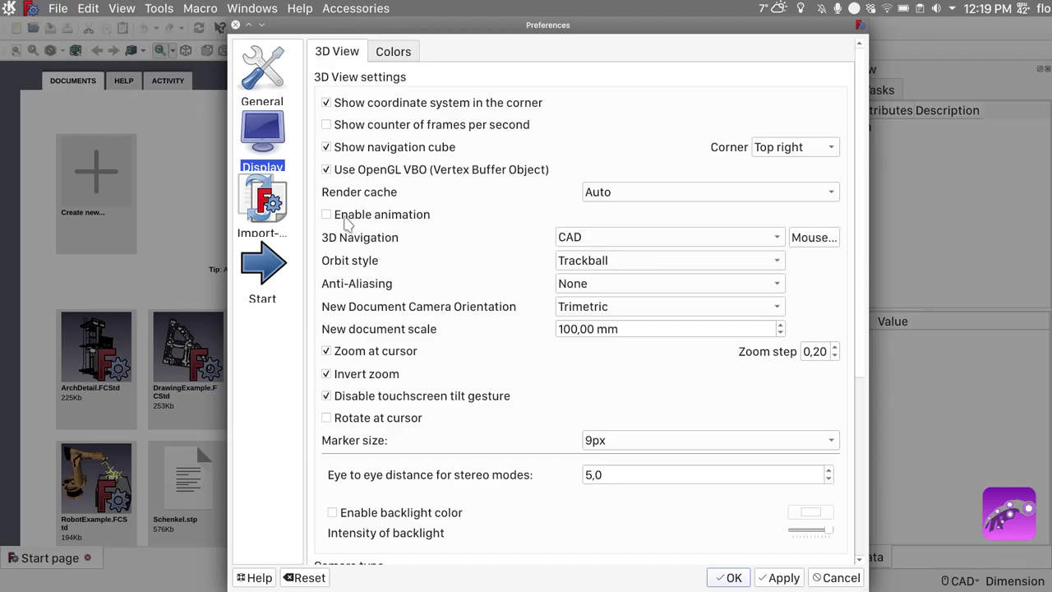
pyautogui.click(622, 239)
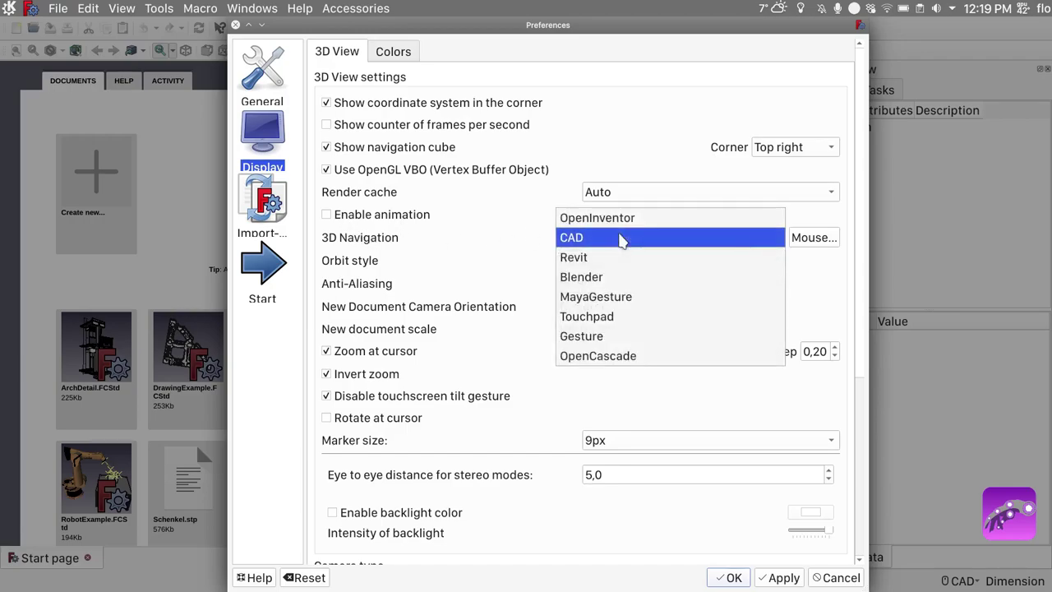
pyautogui.click(614, 317)
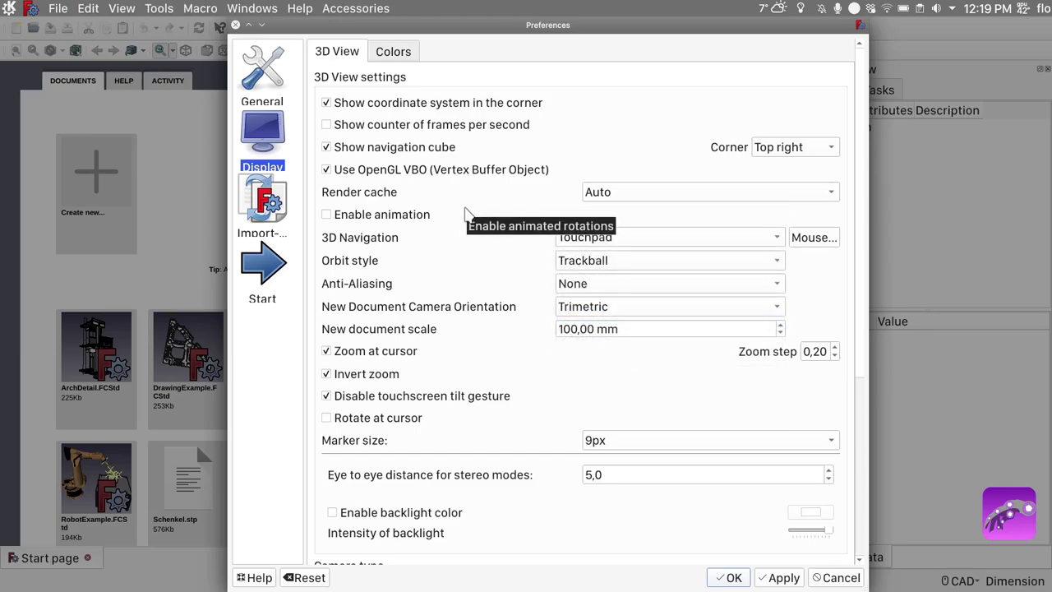
# Step: Set Turntable orbit style and MSAA 4x anti-aliasing, then apply the 3D view settings
pyautogui.click(610, 260)
pyautogui.click(610, 243)
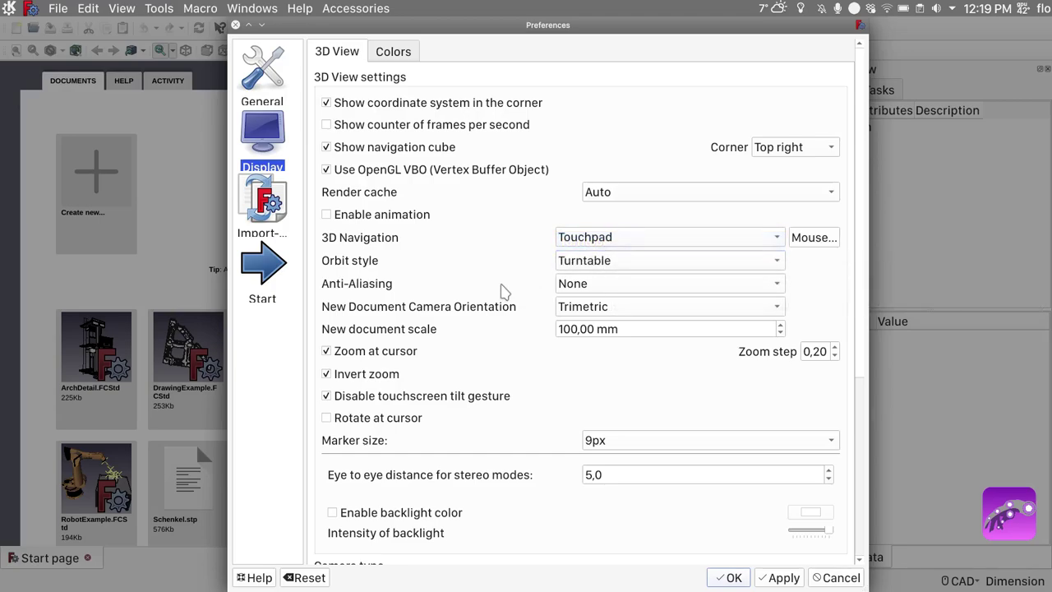
pyautogui.click(617, 283)
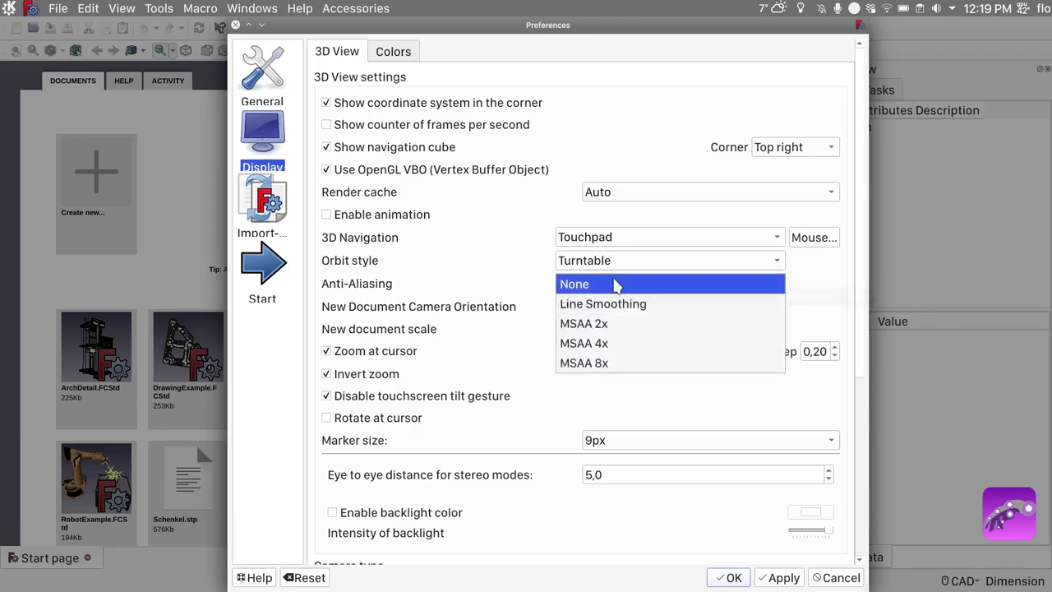
pyautogui.click(613, 343)
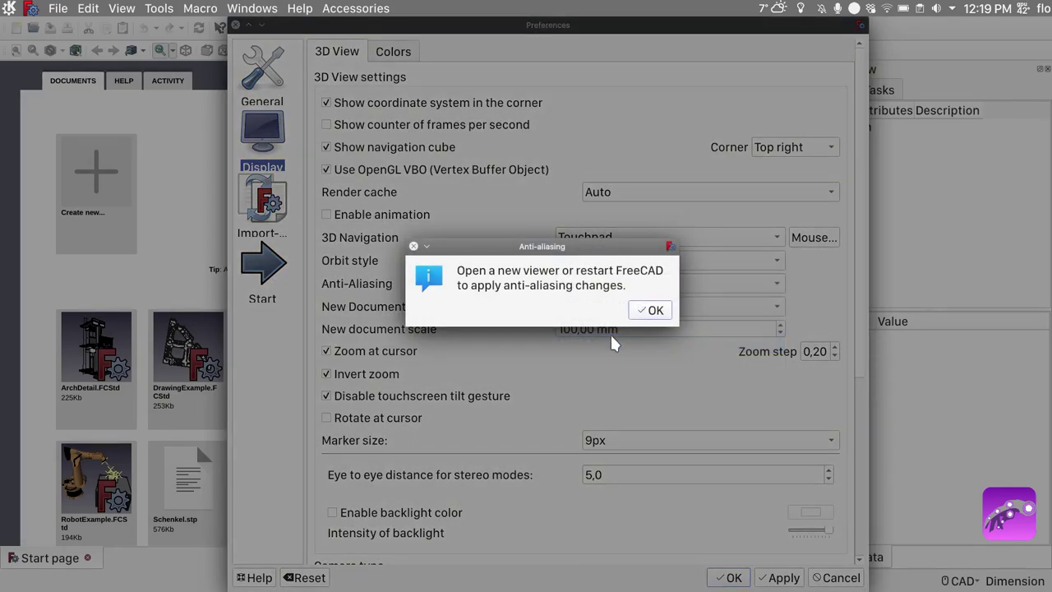
pyautogui.click(651, 311)
pyautogui.scroll(-3, 651, 317)
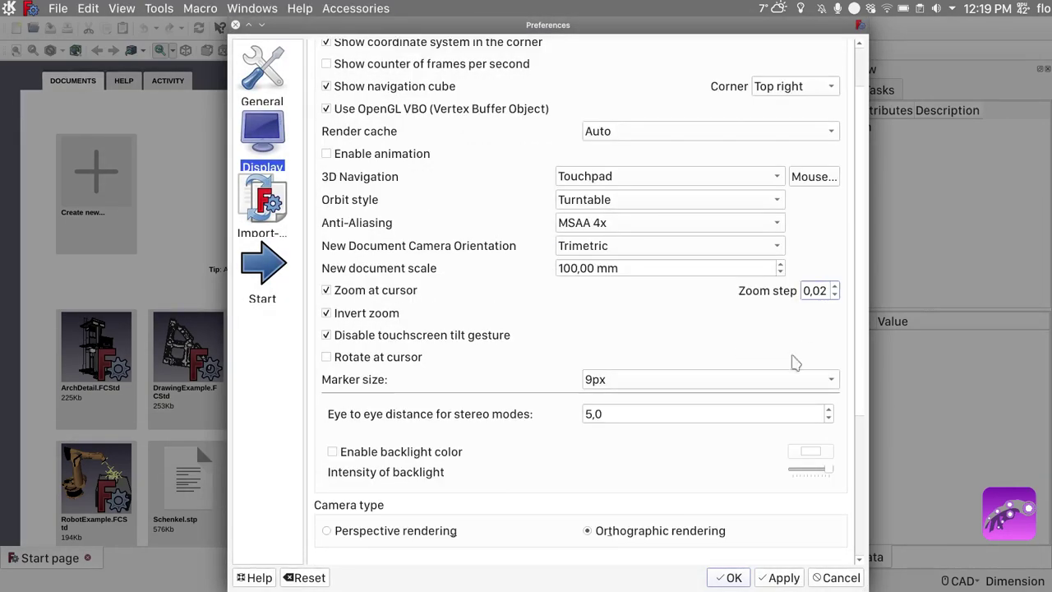
pyautogui.click(778, 578)
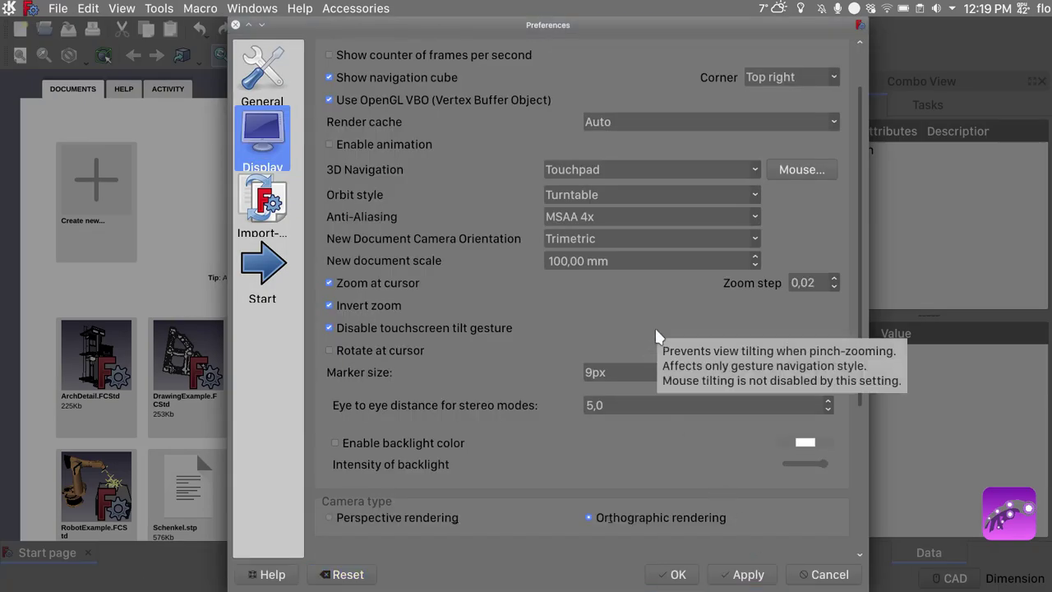
pyautogui.scroll(3, 511, 283)
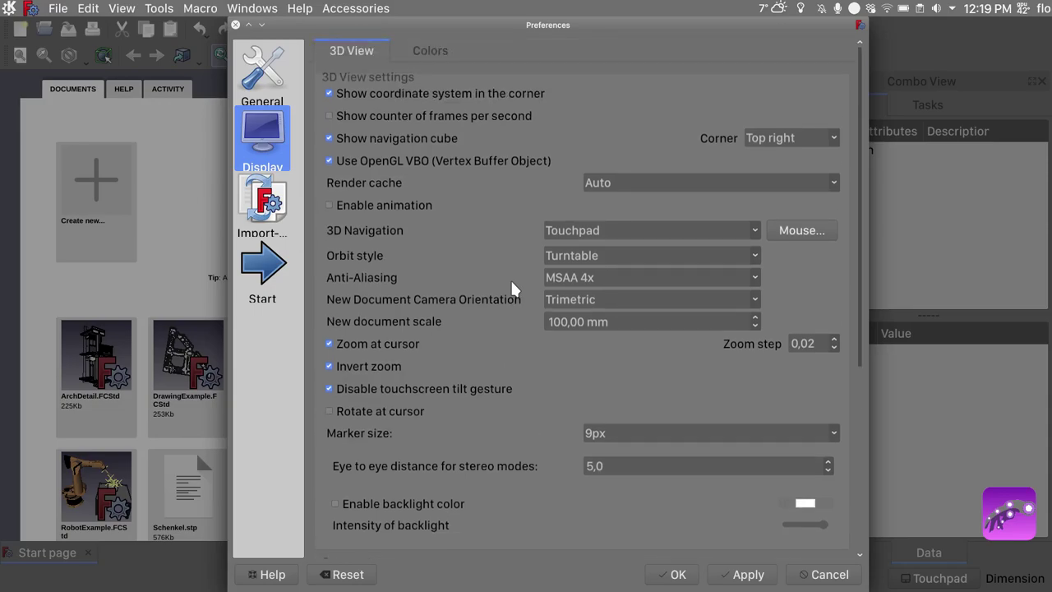
# Step: On the Colors tab, set the first background gradient colour to a grey sampled from screen
pyautogui.click(441, 51)
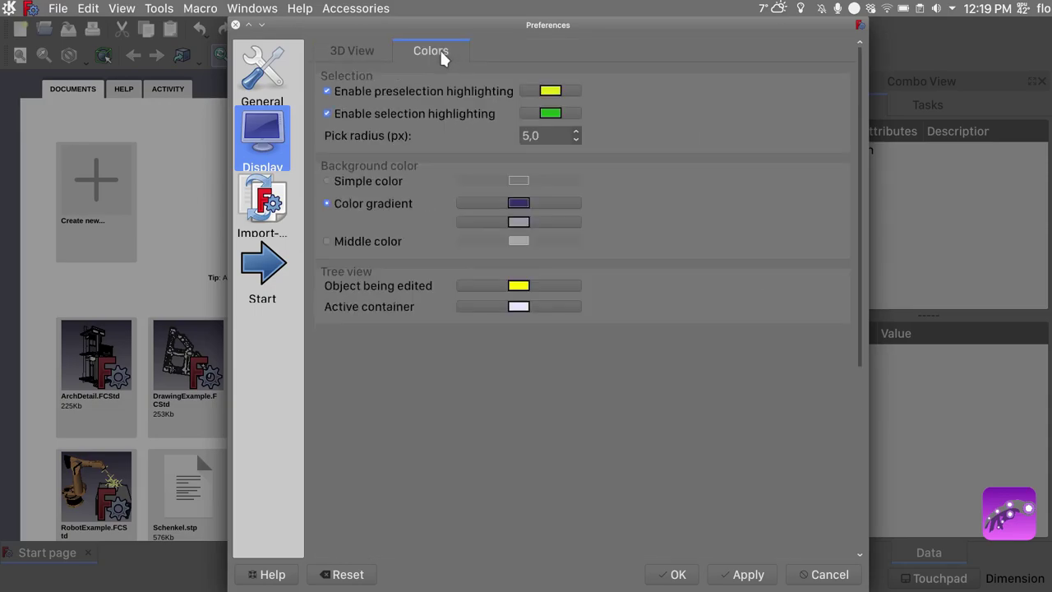
pyautogui.click(481, 201)
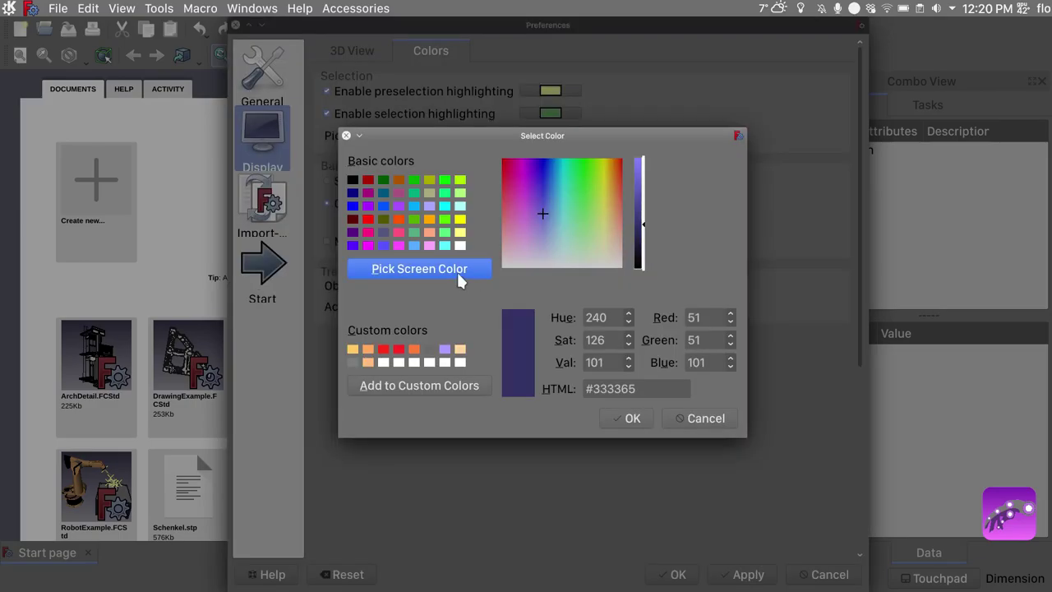
pyautogui.click(456, 268)
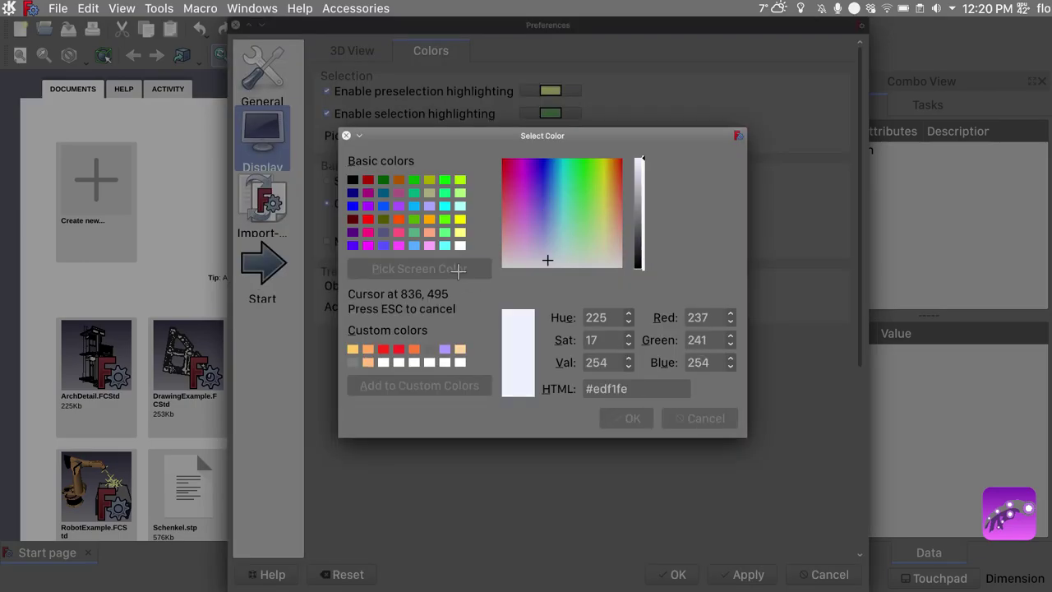
pyautogui.click(694, 226)
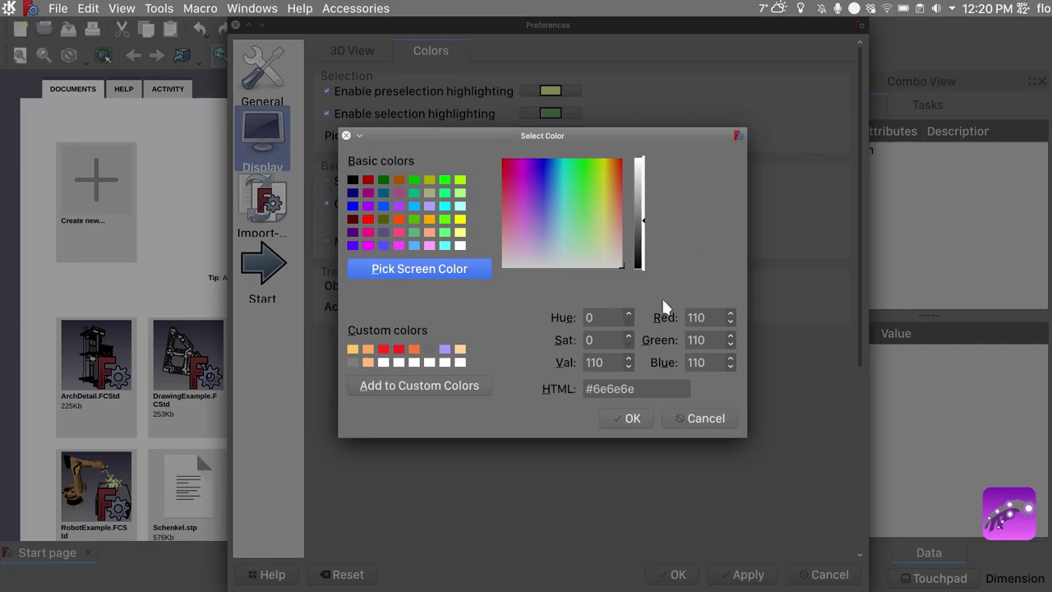
pyautogui.click(633, 418)
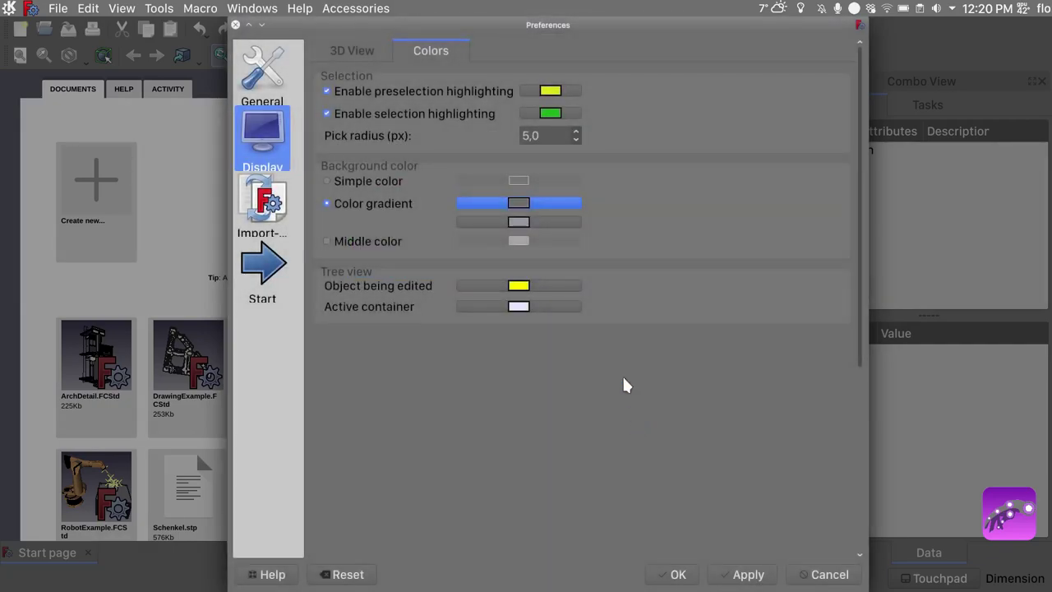
# Step: Enable the middle background colour and set it to a grey sampled from screen
pyautogui.click(327, 241)
pyautogui.click(517, 241)
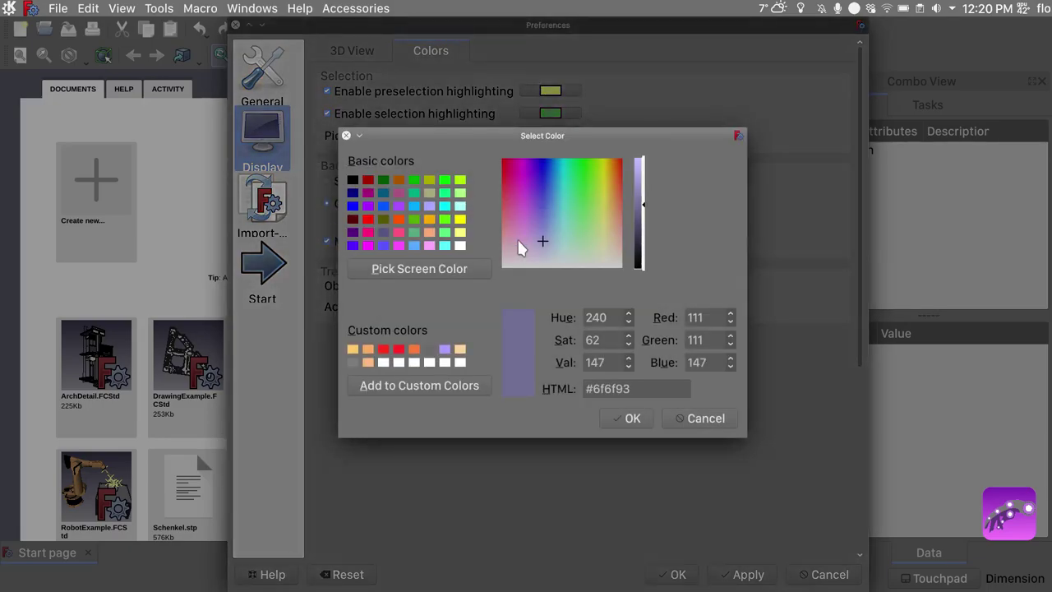
pyautogui.click(465, 270)
pyautogui.click(695, 236)
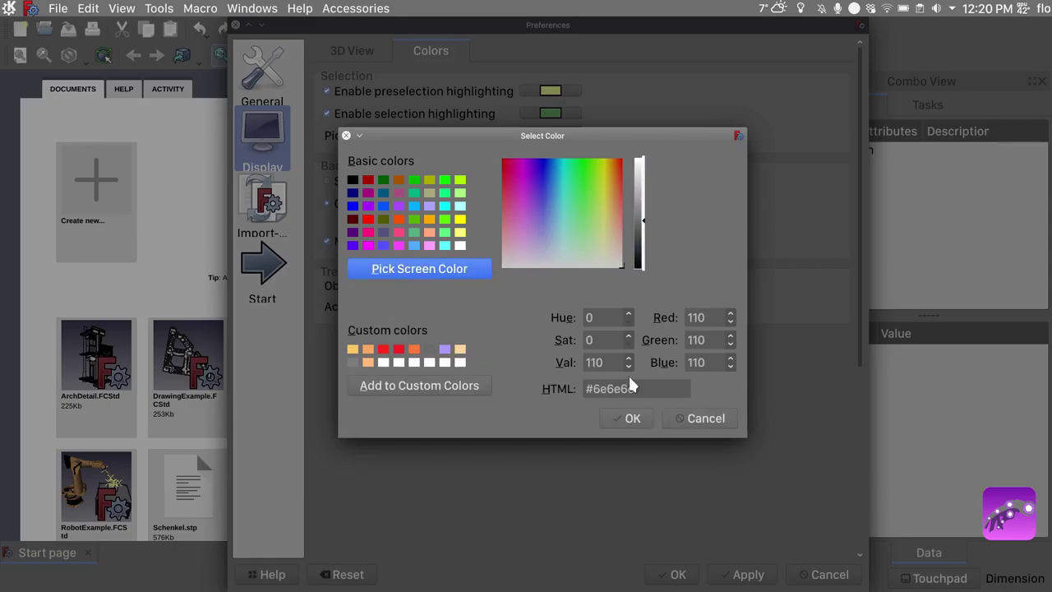
pyautogui.click(632, 421)
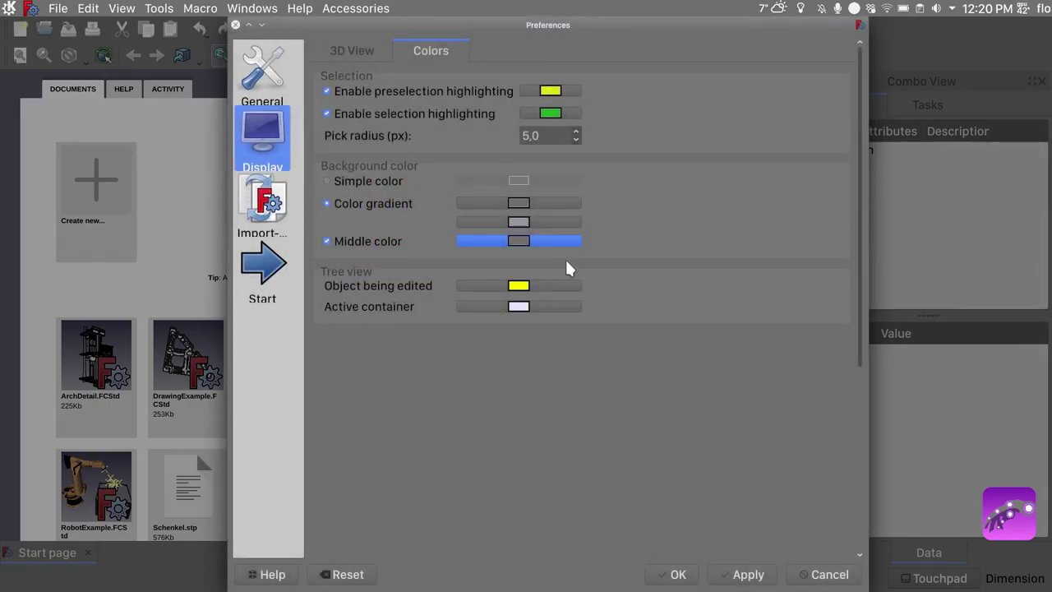
# Step: Set the second gradient colour to a sampled grey and apply the new background colours
pyautogui.click(515, 223)
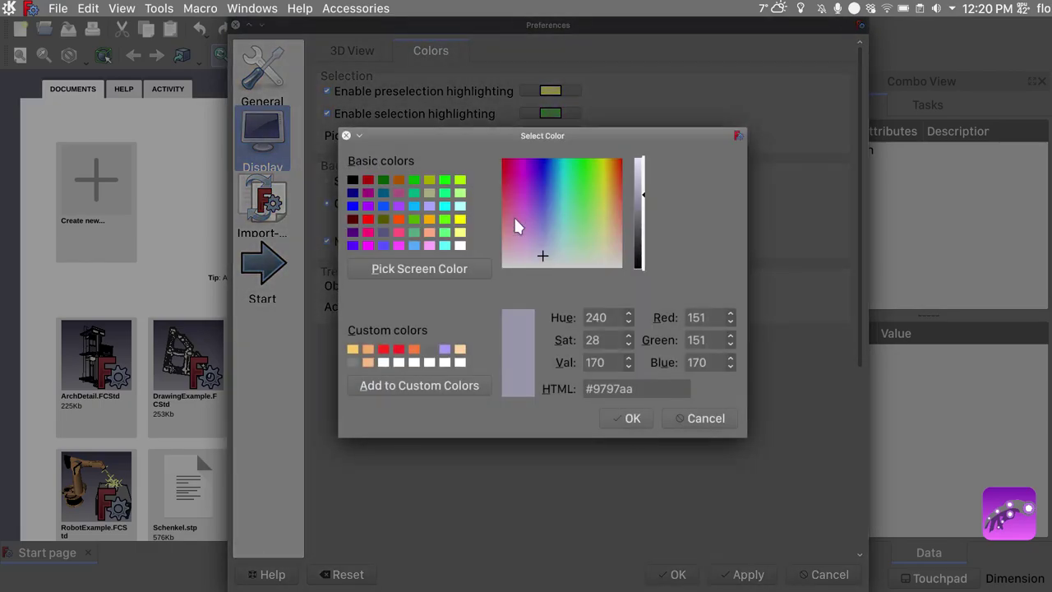
pyautogui.click(453, 266)
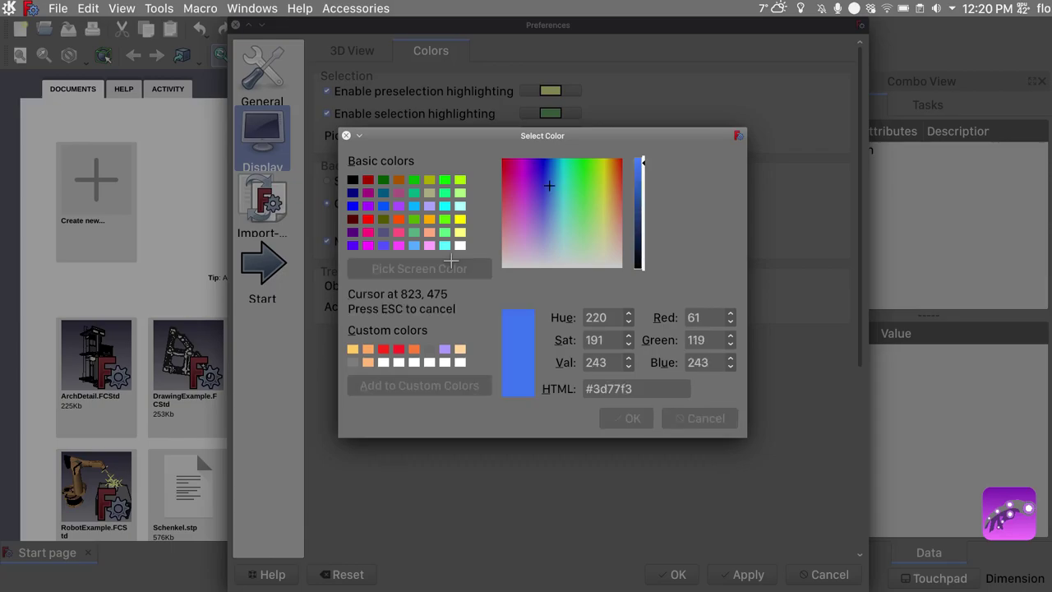
pyautogui.click(670, 238)
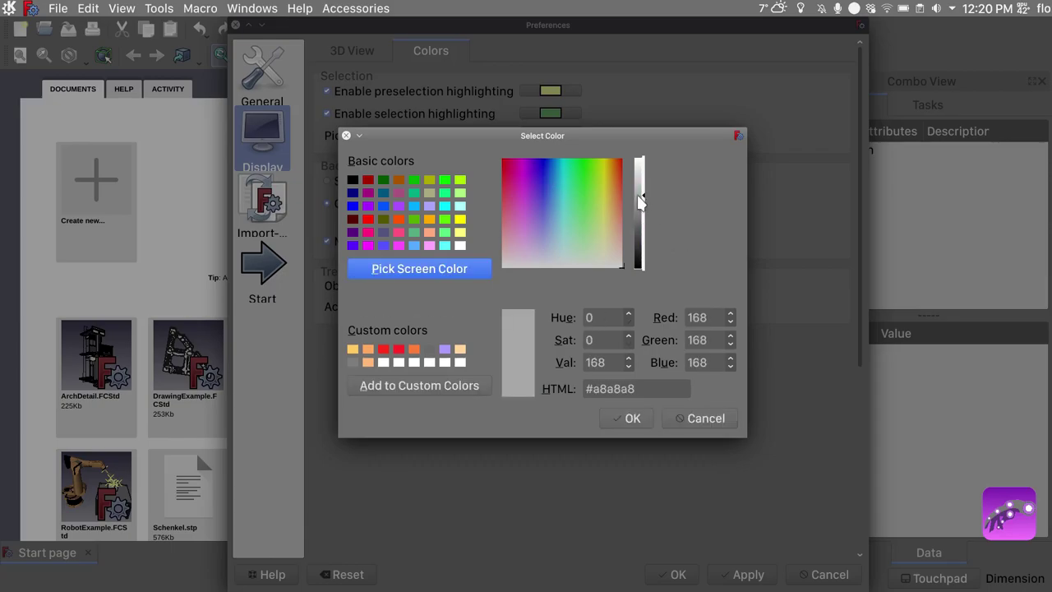
pyautogui.click(629, 417)
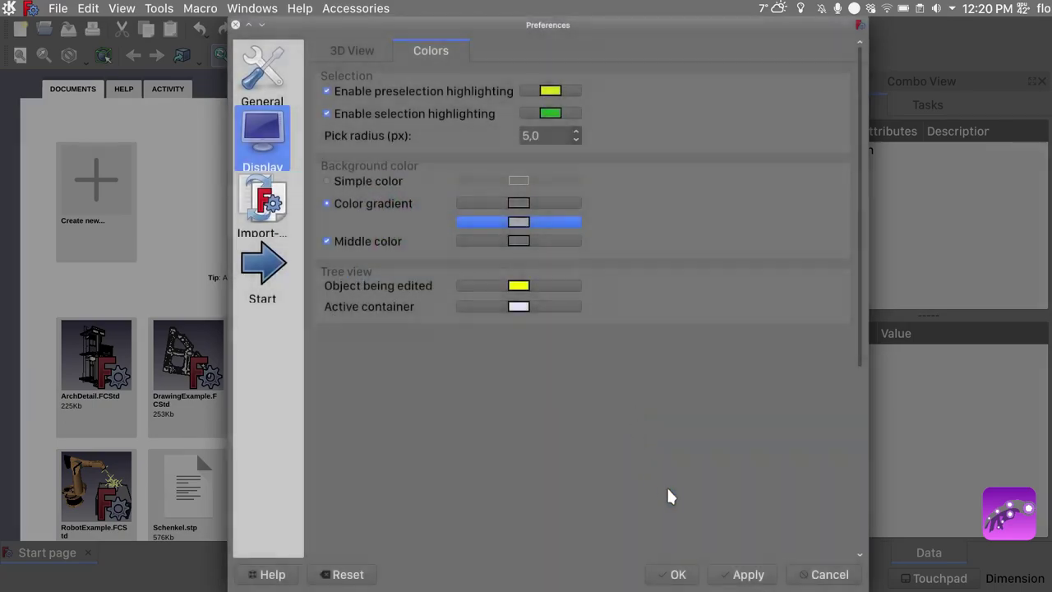
pyautogui.click(740, 573)
# Step: Save the preferences, quit FreeCAD, and relaunch FreeCAD 0.19 build 19274 from the Applications stack
pyautogui.click(682, 573)
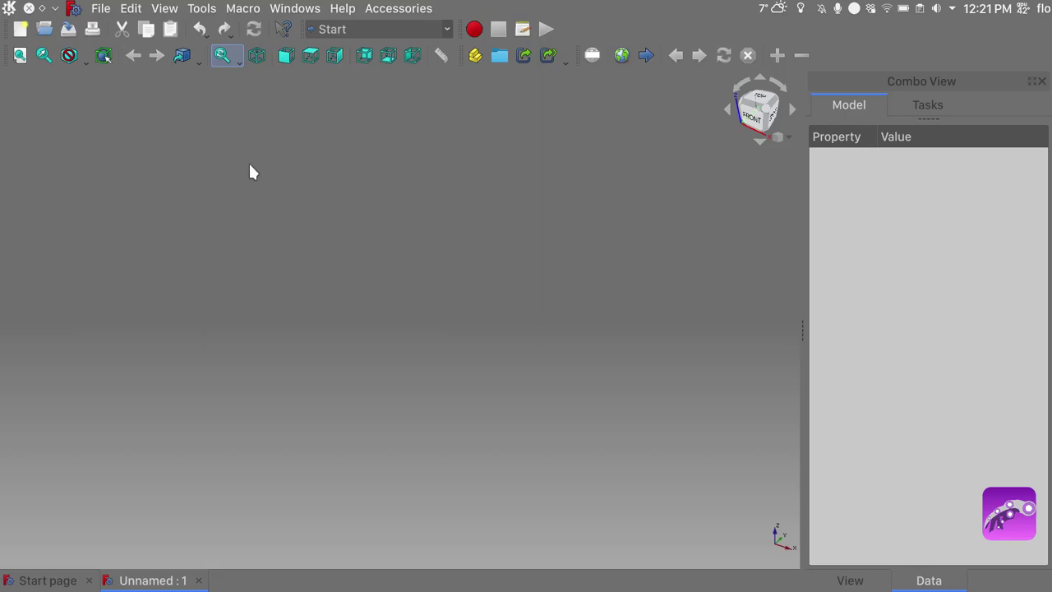
pyautogui.click(29, 8)
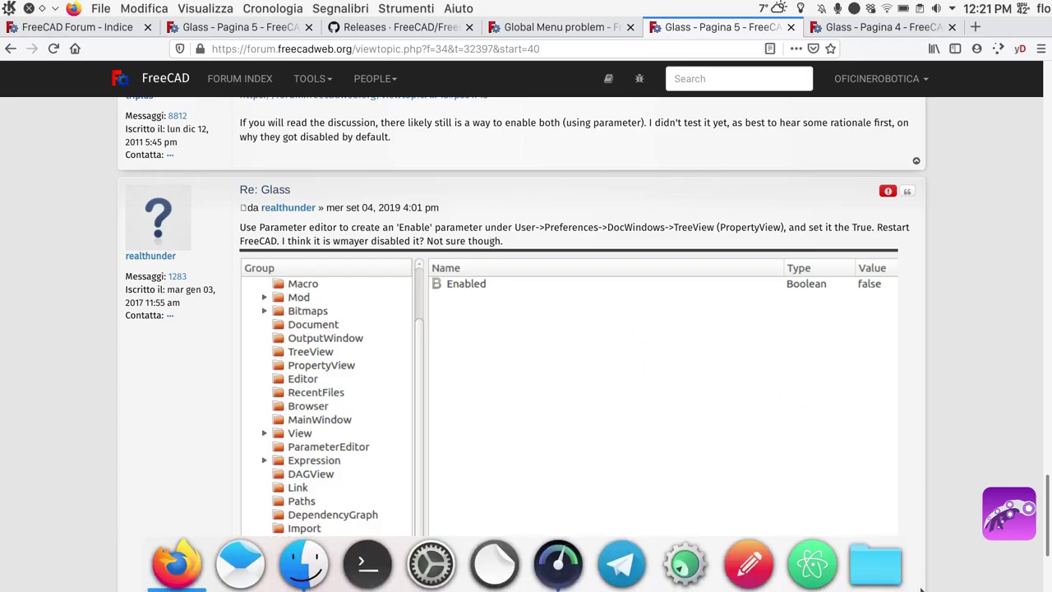
pyautogui.click(886, 534)
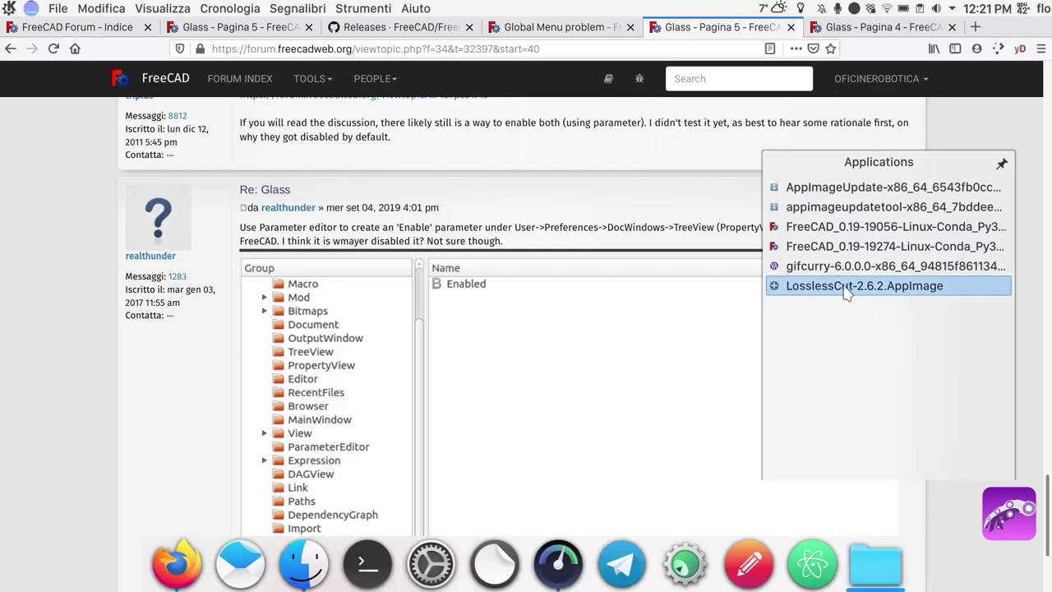
pyautogui.click(839, 247)
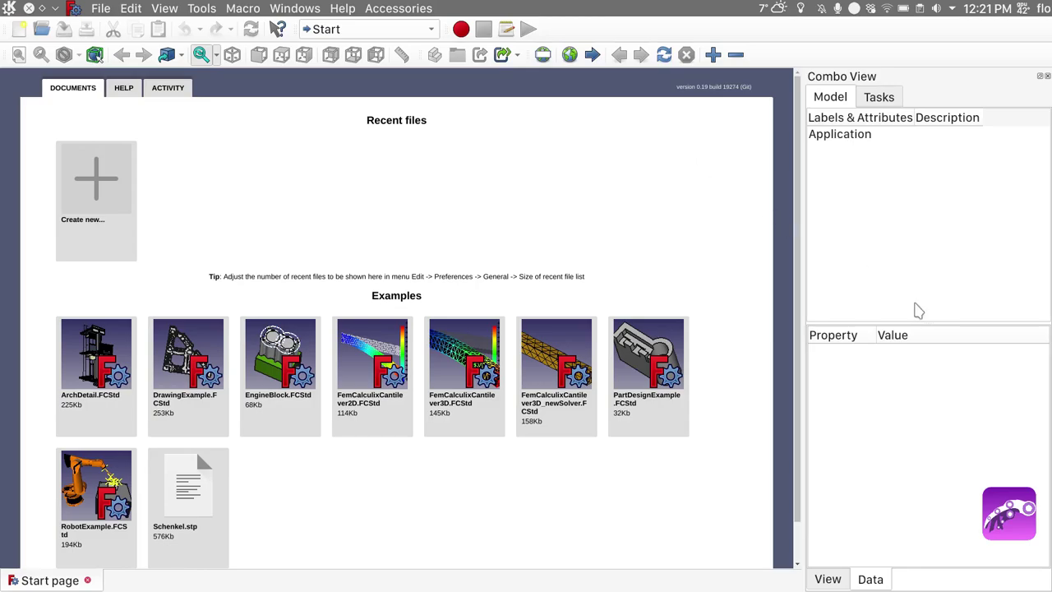
# Step: Collapse the tree so properties fill the Combo View, then apply and confirm the Dark-blue style sheet
pyautogui.moveTo(920, 324); pyautogui.dragTo(892, 93)
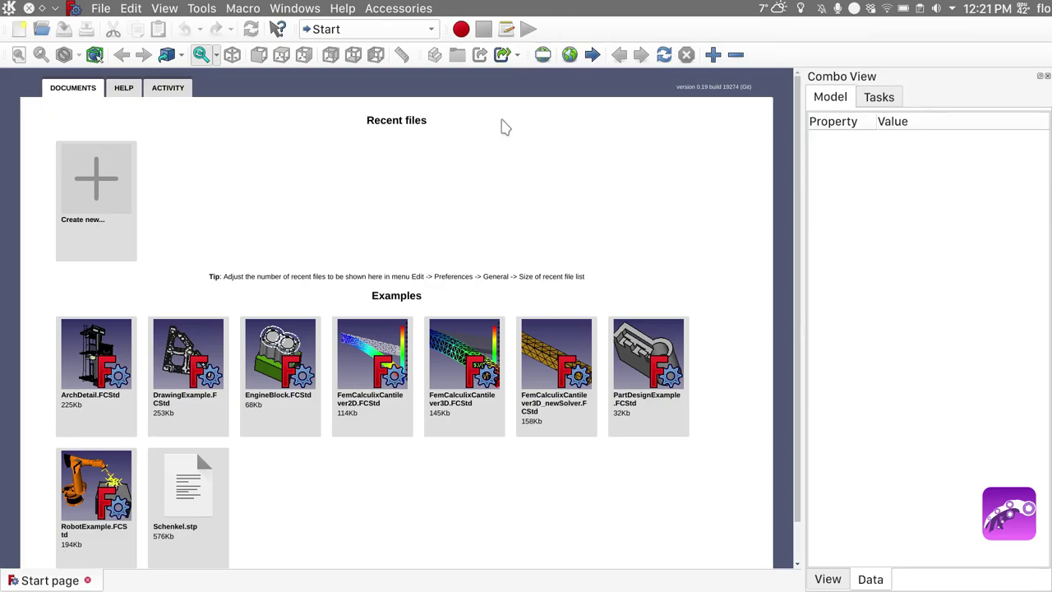
pyautogui.click(164, 11)
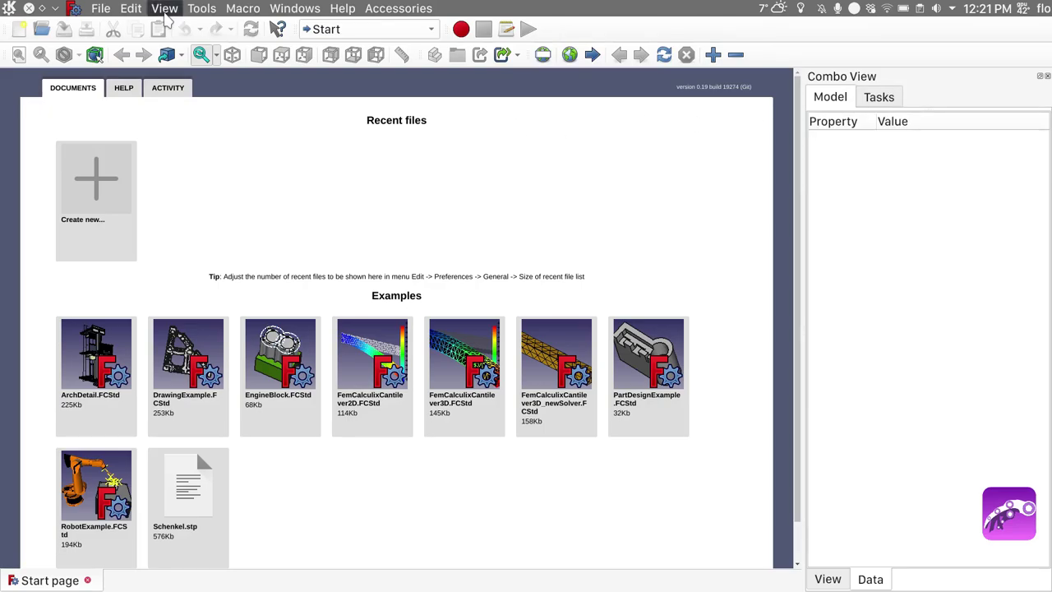
pyautogui.click(130, 18)
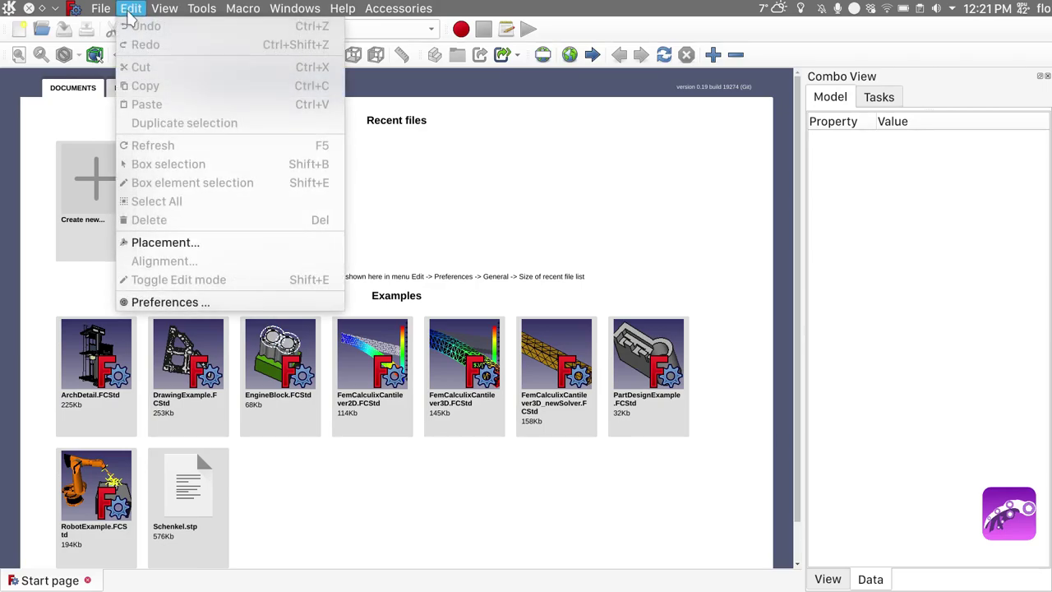
pyautogui.click(195, 304)
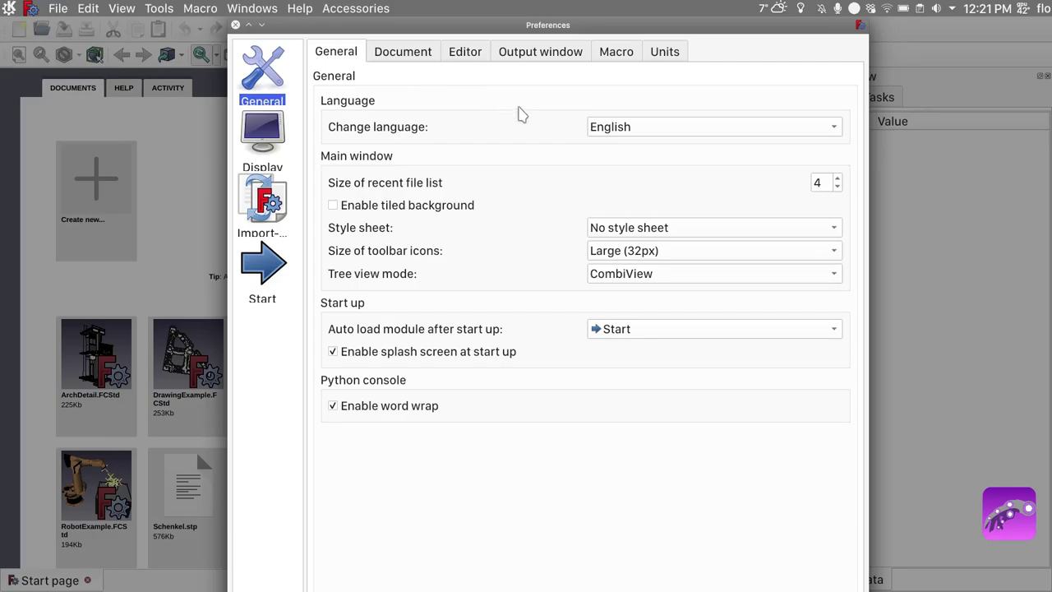
pyautogui.click(621, 234)
pyautogui.click(628, 250)
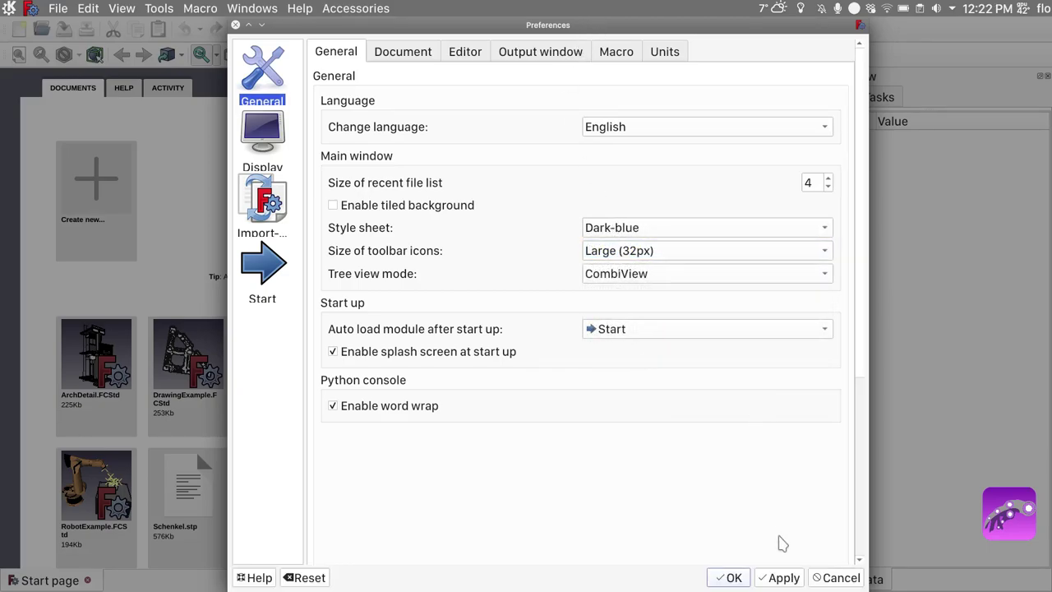
pyautogui.click(782, 579)
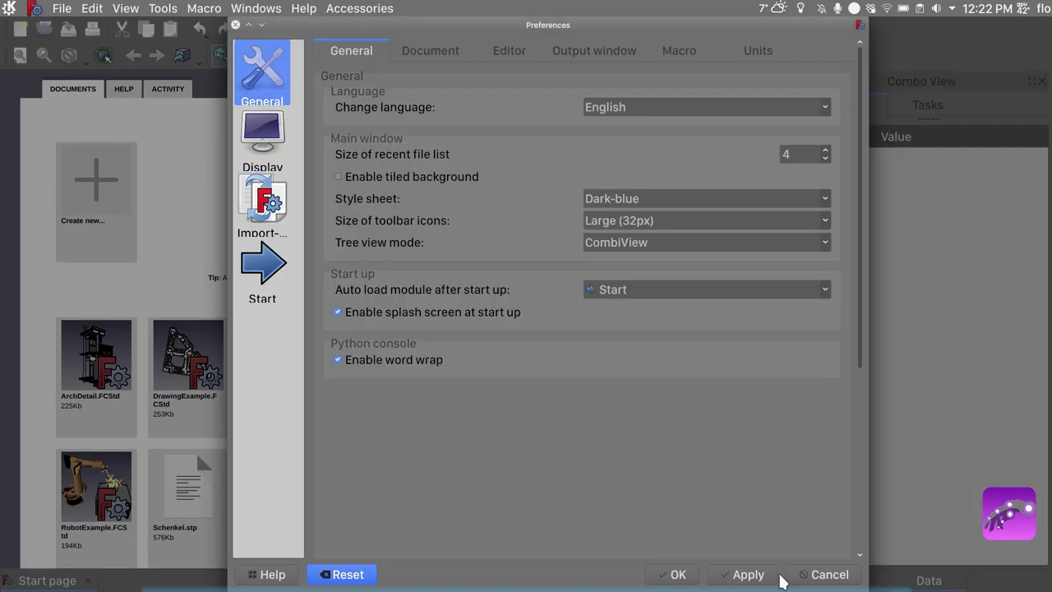
pyautogui.click(675, 573)
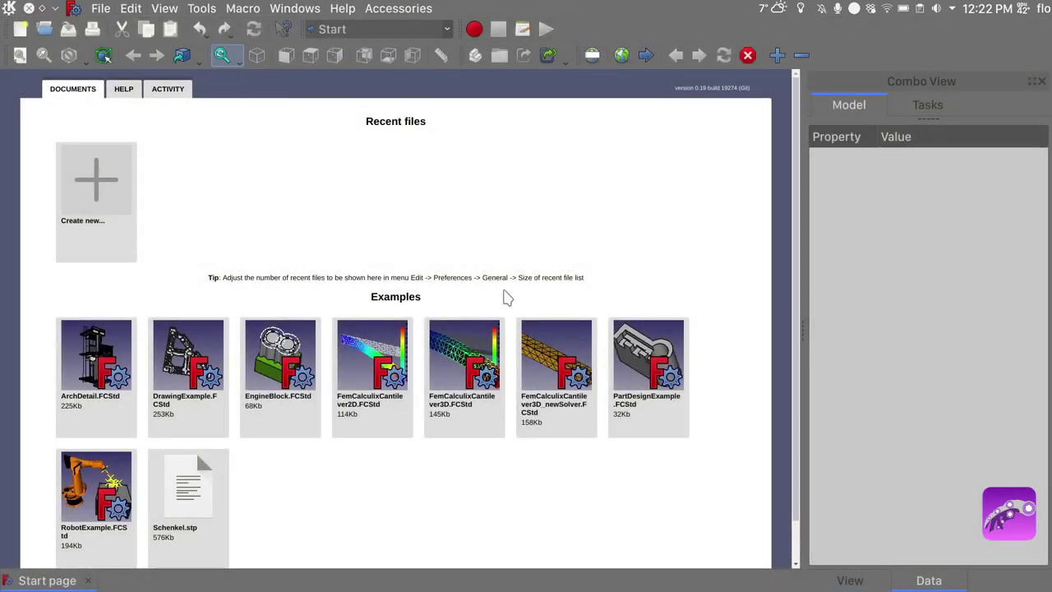
# Step: Open the Parameter Editor on Preferences > MainWindow, widened to read the values
pyautogui.click(200, 9)
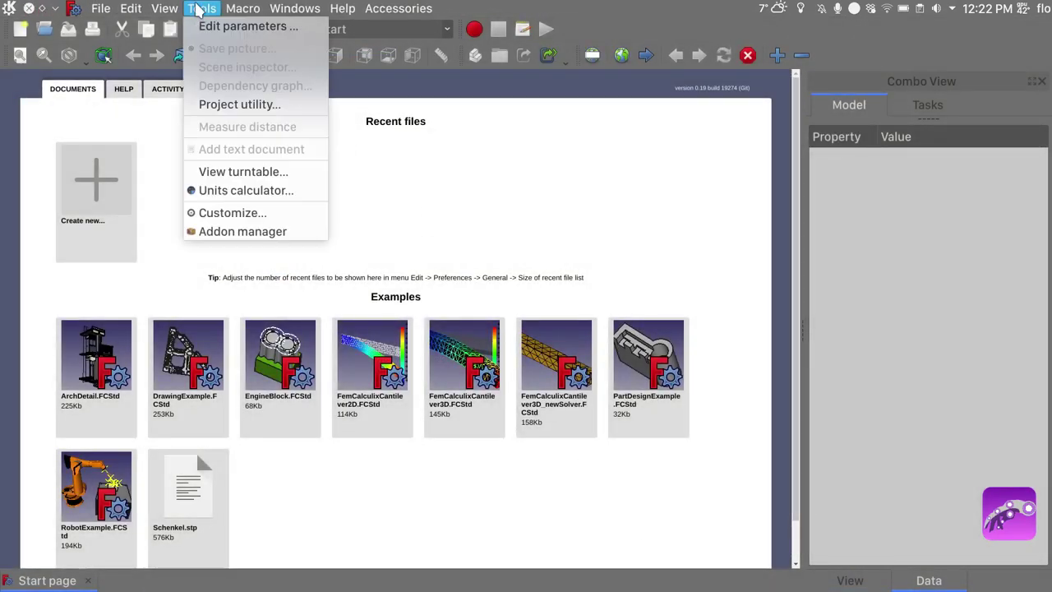
pyautogui.click(239, 26)
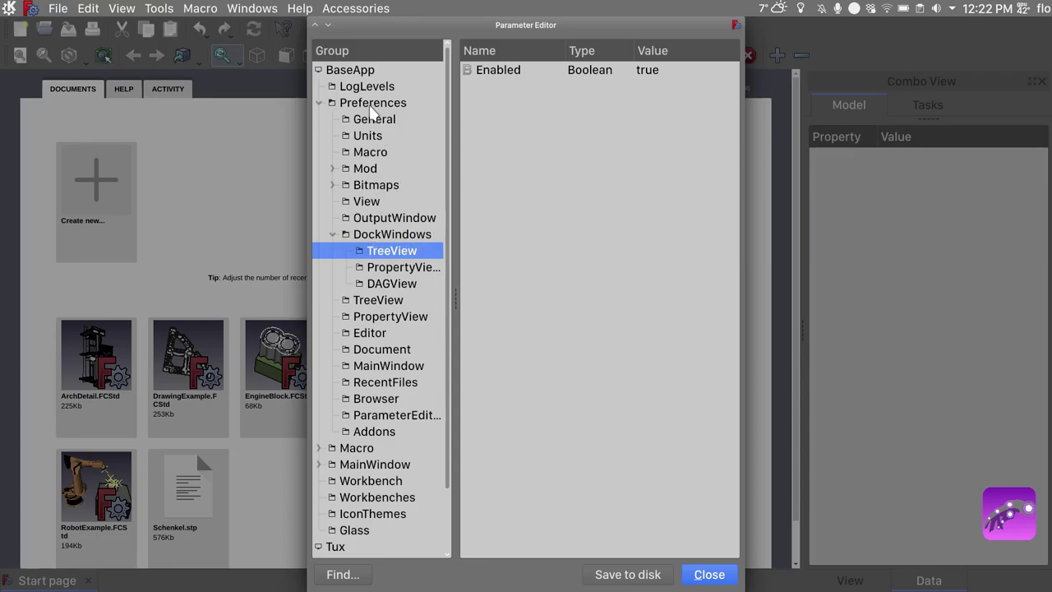
pyautogui.click(397, 366)
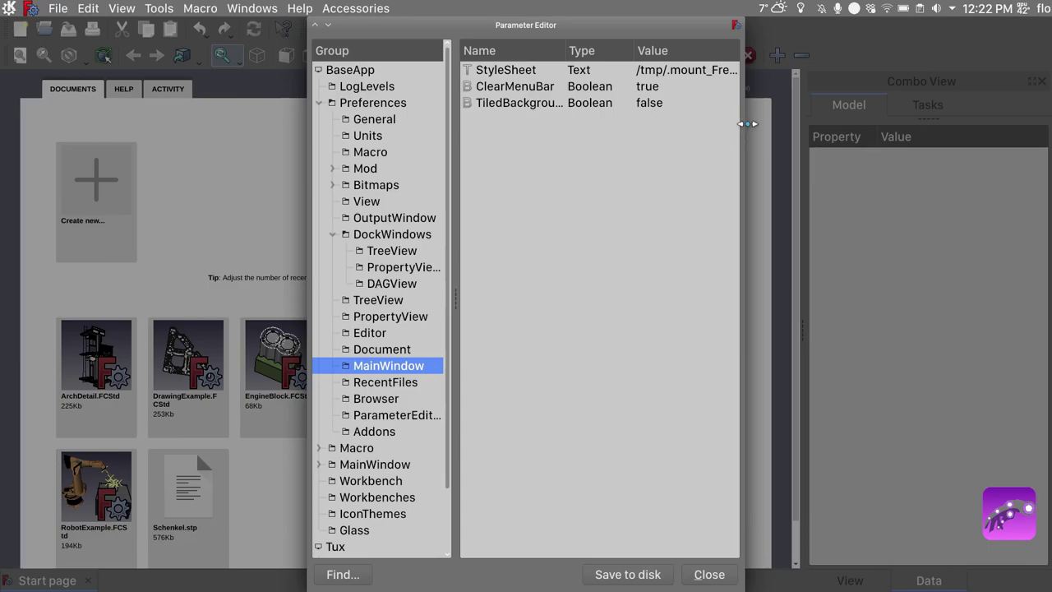
pyautogui.moveTo(745, 124); pyautogui.dragTo(1026, 123)
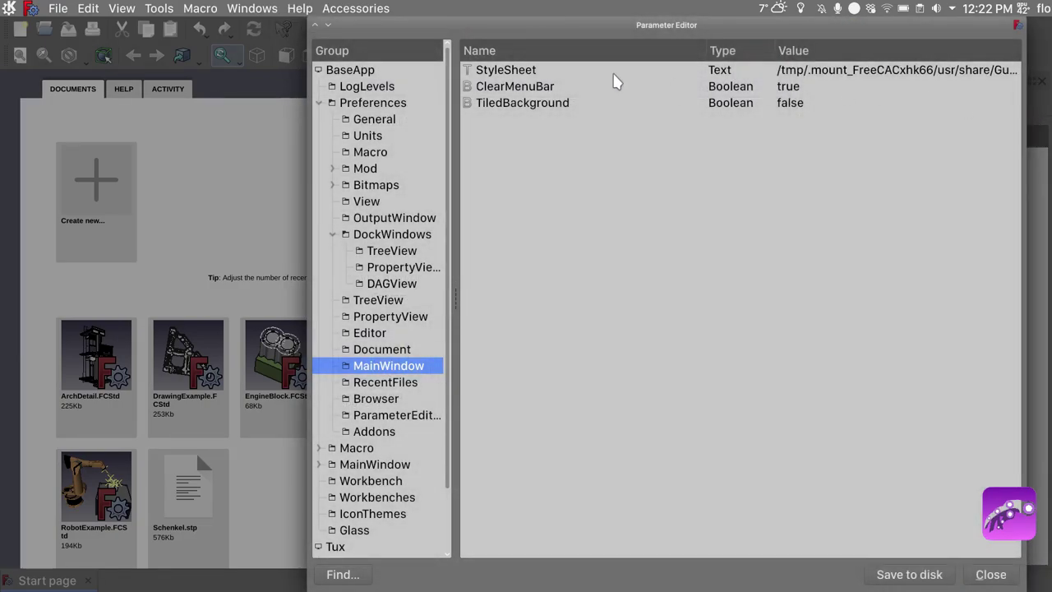
# Step: Copy the full file path stored in the StyleSheet parameter without changing it
pyautogui.click(555, 73)
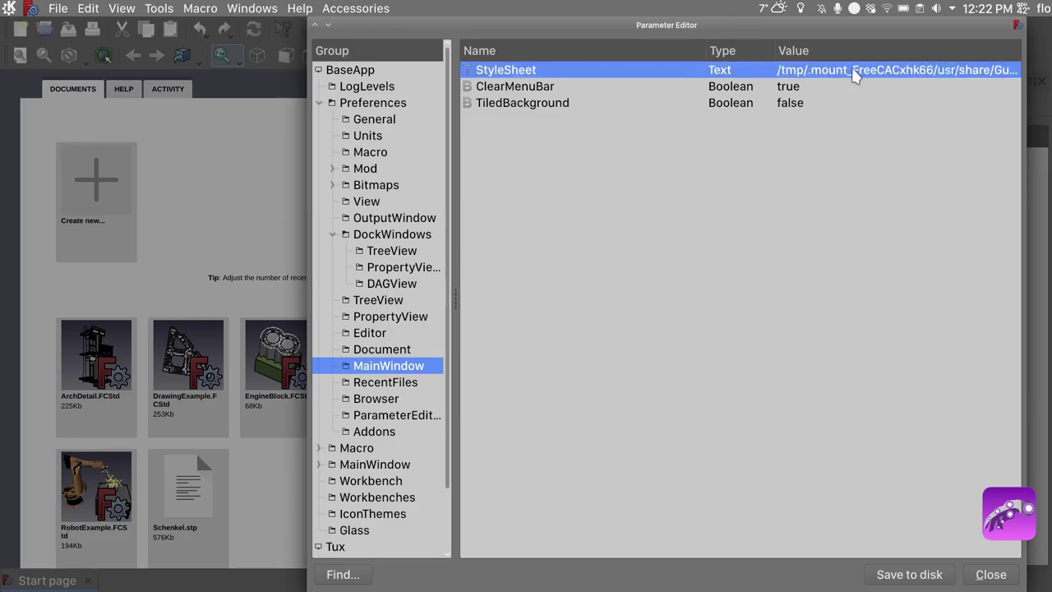
pyautogui.rightClick(826, 65)
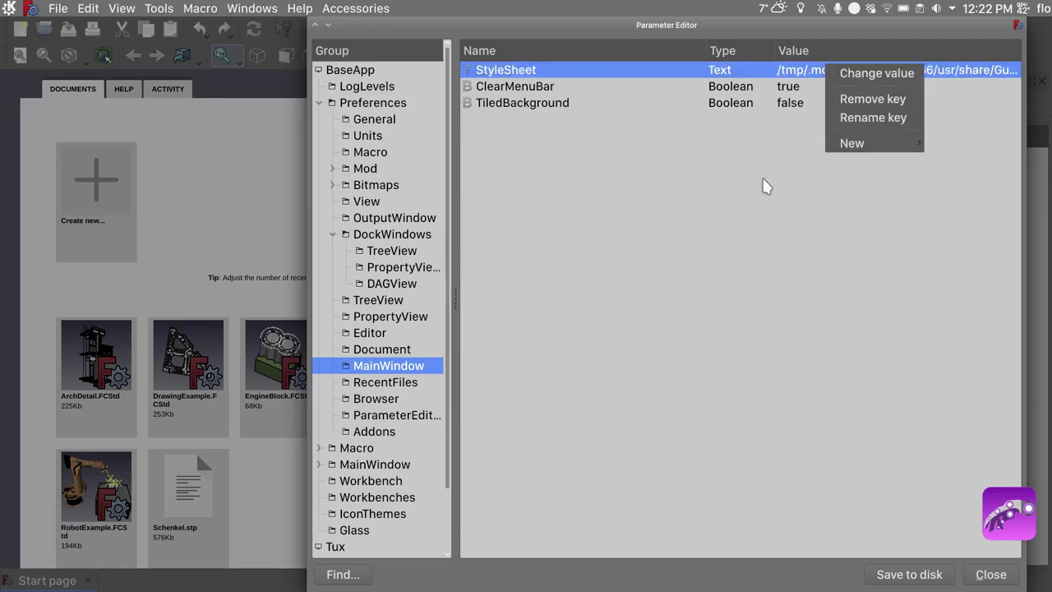
pyautogui.click(862, 75)
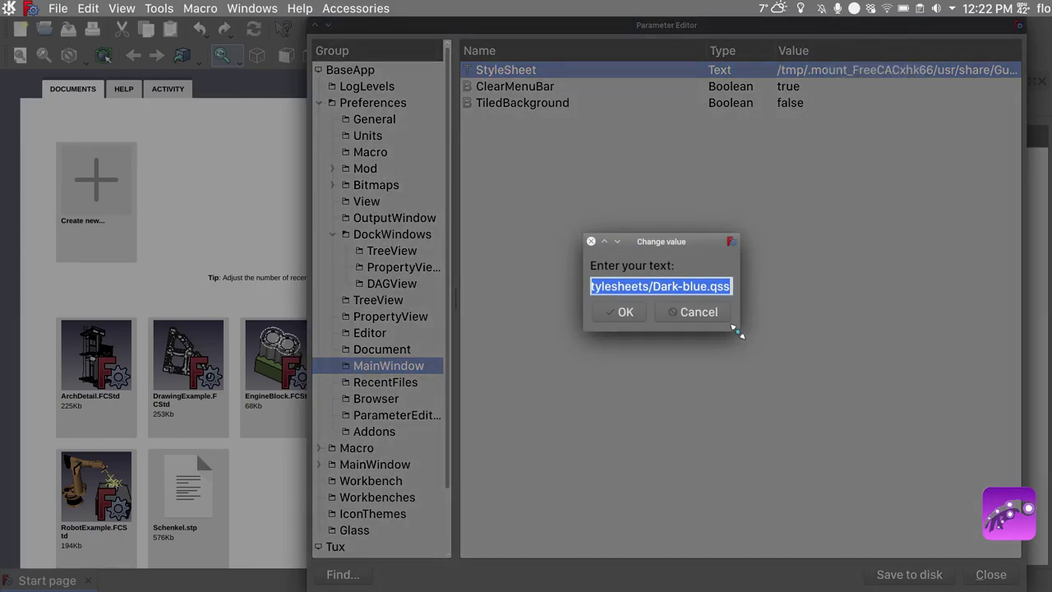
pyautogui.moveTo(743, 335); pyautogui.dragTo(991, 378)
pyautogui.moveTo(852, 246); pyautogui.dragTo(741, 206)
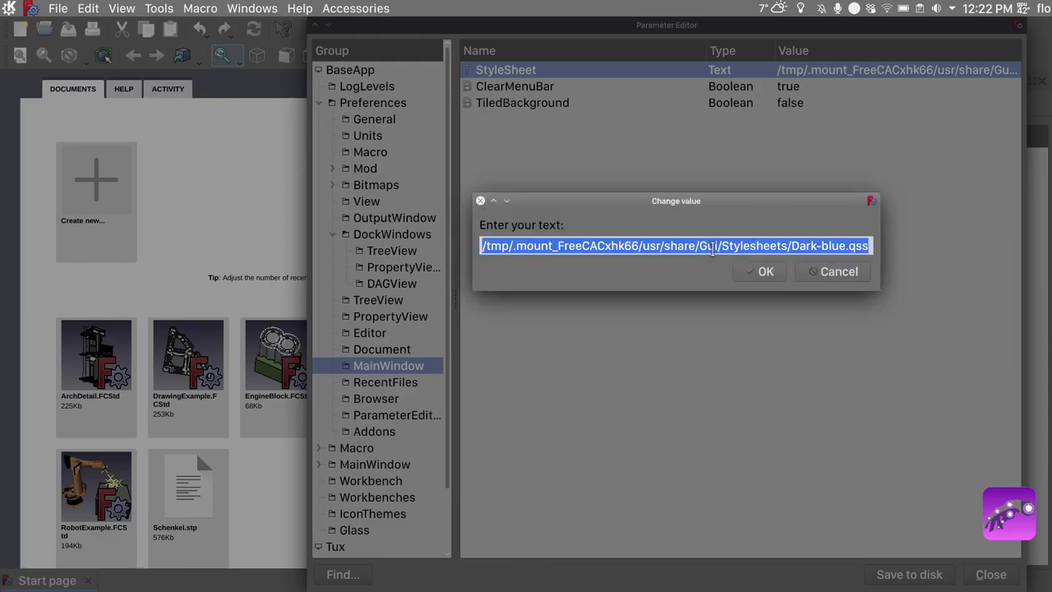
pyautogui.click(721, 246)
pyautogui.press('Escape')
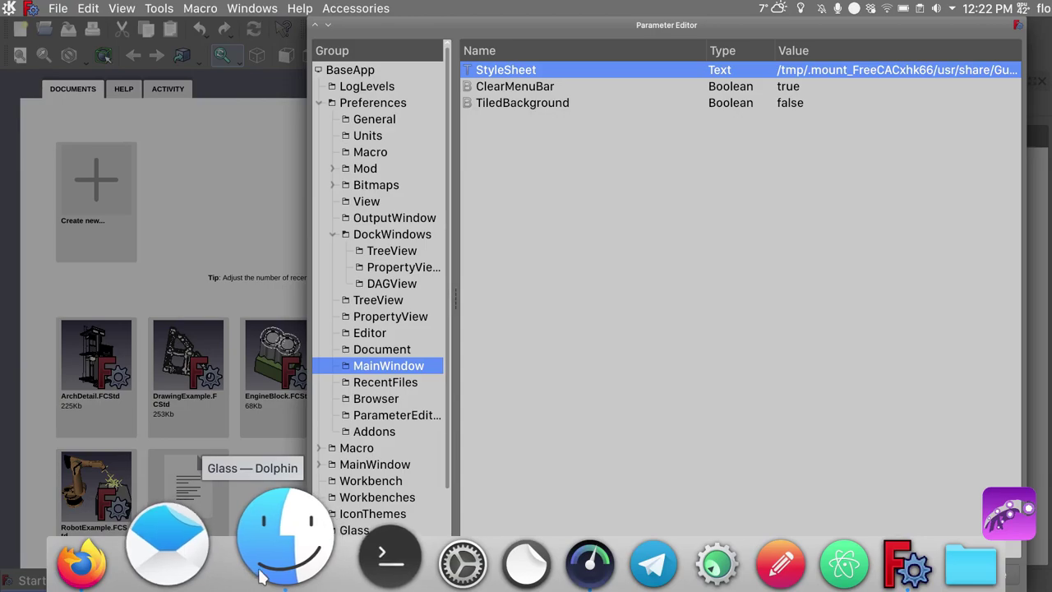
# Step: In a new Dolphin tab, go to the pasted Gui path and open its Stylesheets folder
pyautogui.click(279, 542)
pyautogui.hotkey('ctrl', 't')
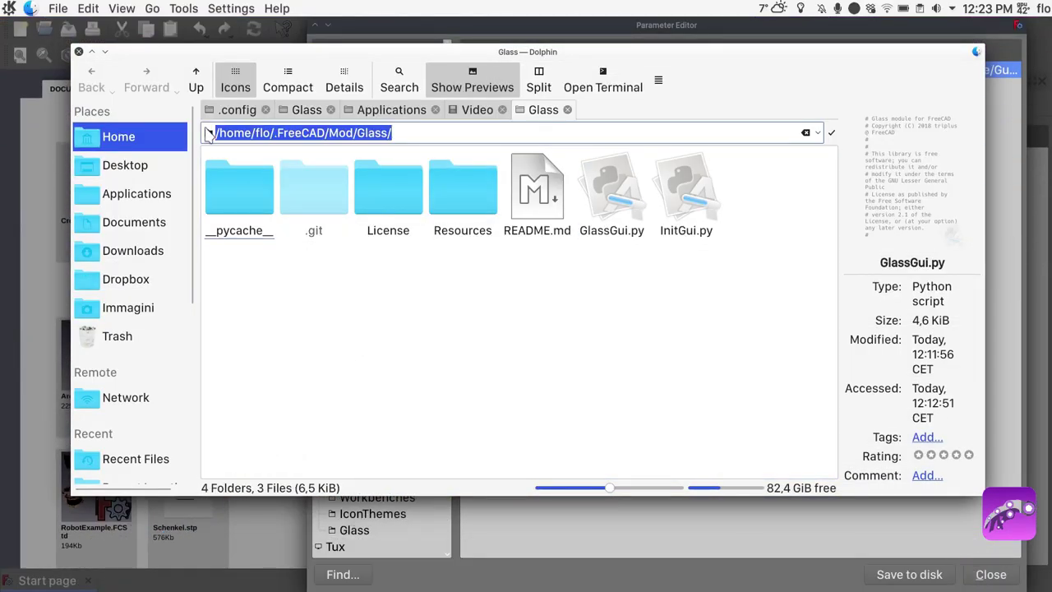
pyautogui.write('/tmp/.mount_FreeCACxhk66/usr/share/Gui/')
pyautogui.press('Return')
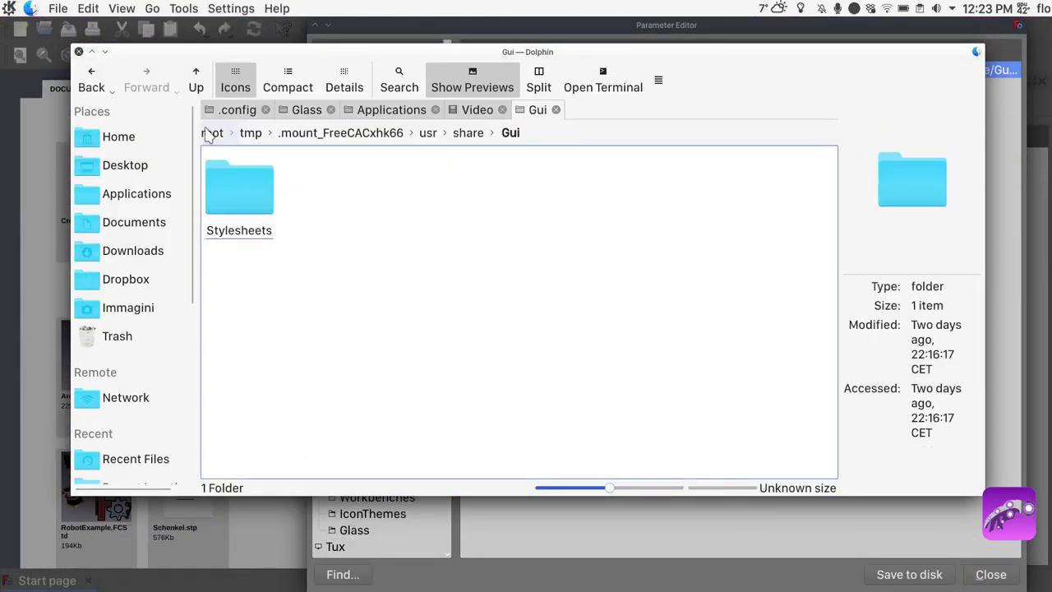
pyautogui.doubleClick(265, 200)
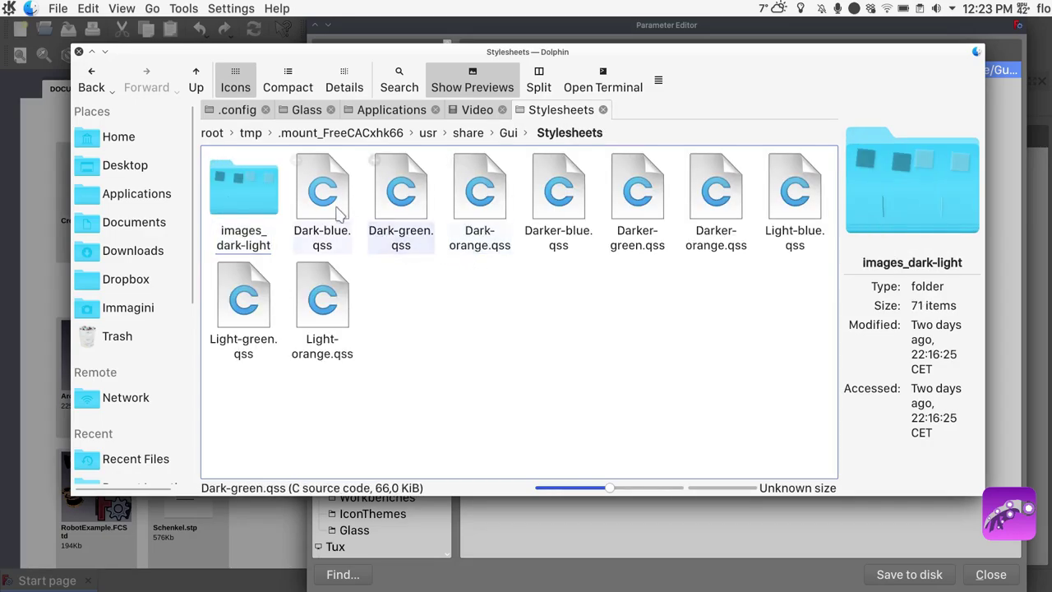
# Step: Copy Dark-blue.qss into the home .FreeCAD folder and copy that folder's path
pyautogui.moveTo(333, 210); pyautogui.dragTo(175, 125)
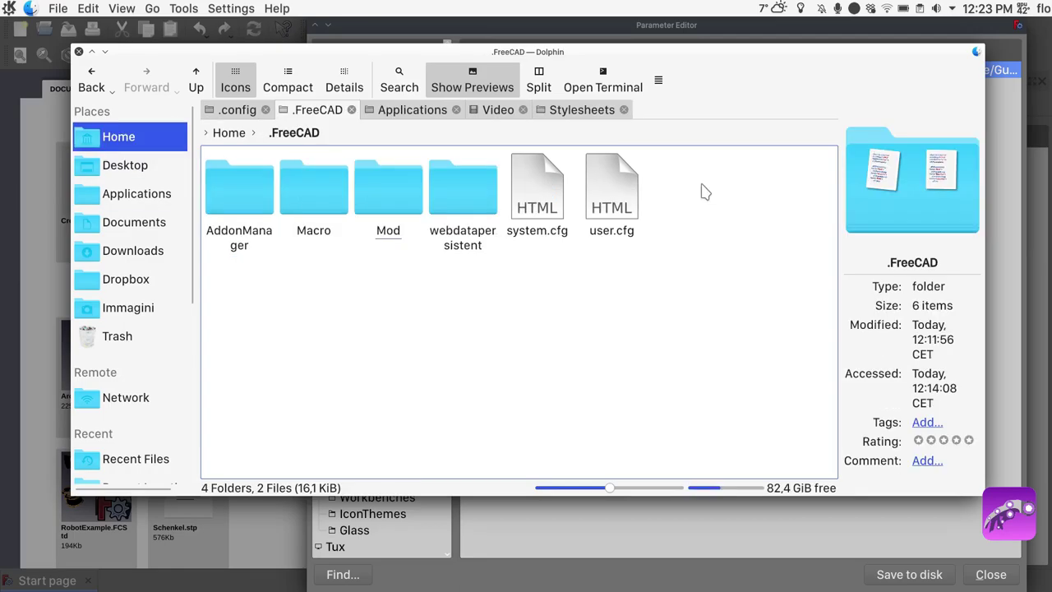
pyautogui.rightClick(703, 191)
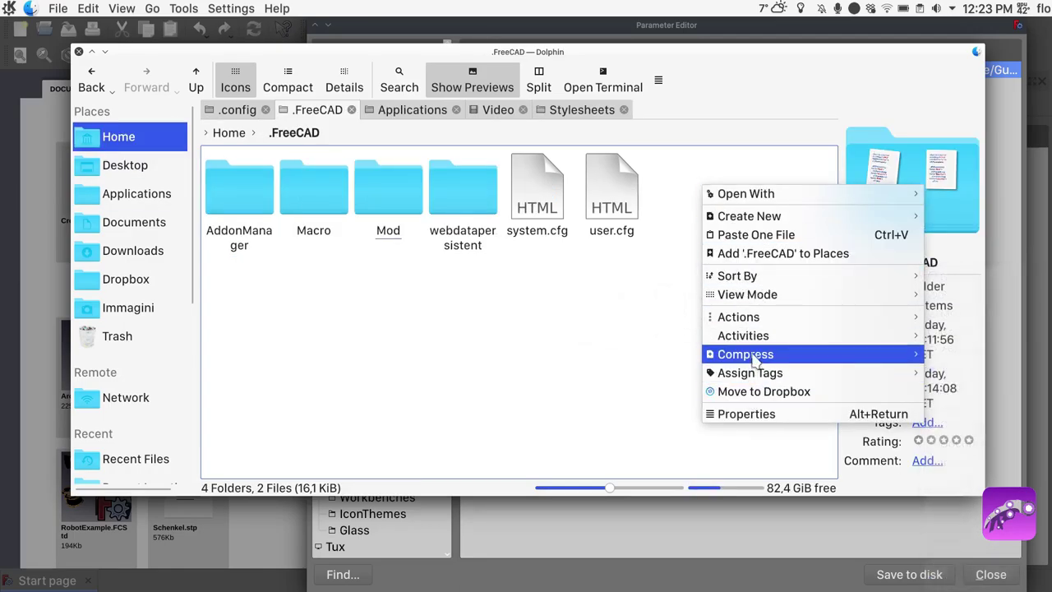
pyautogui.click(756, 235)
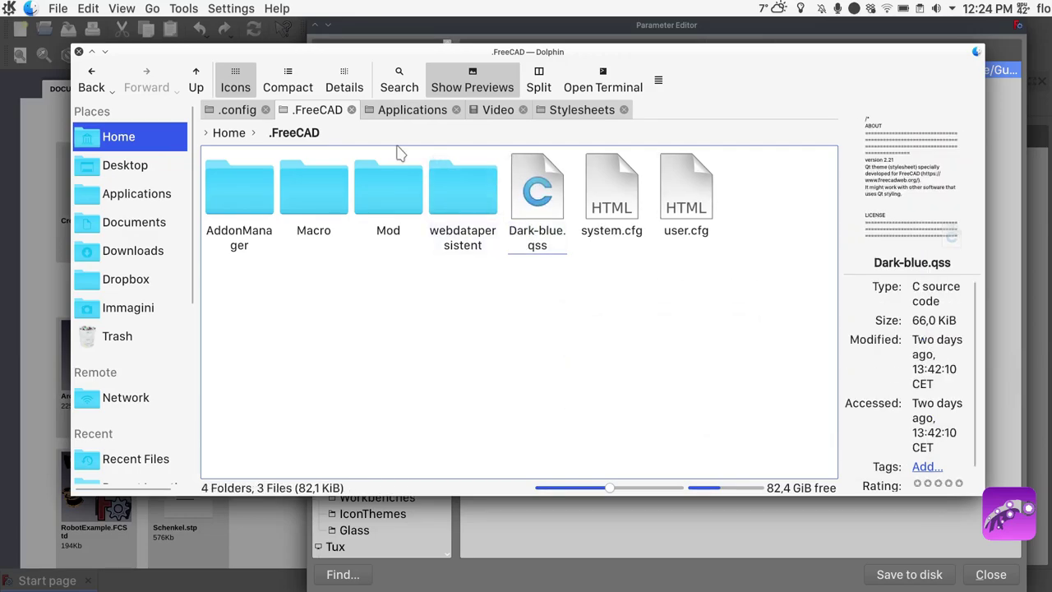
pyautogui.hotkey('ctrl', 'l')
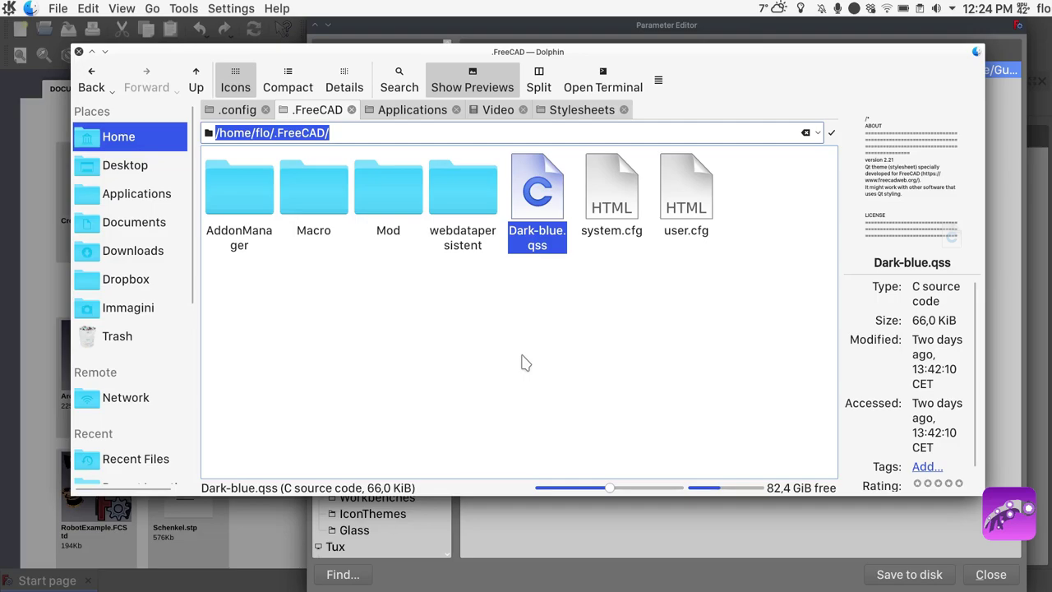
# Step: Set the StyleSheet parameter to the ~/.FreeCAD/Dark-blue.qss path and save the parameters to disk
pyautogui.hotkey('ctrl', 'q')
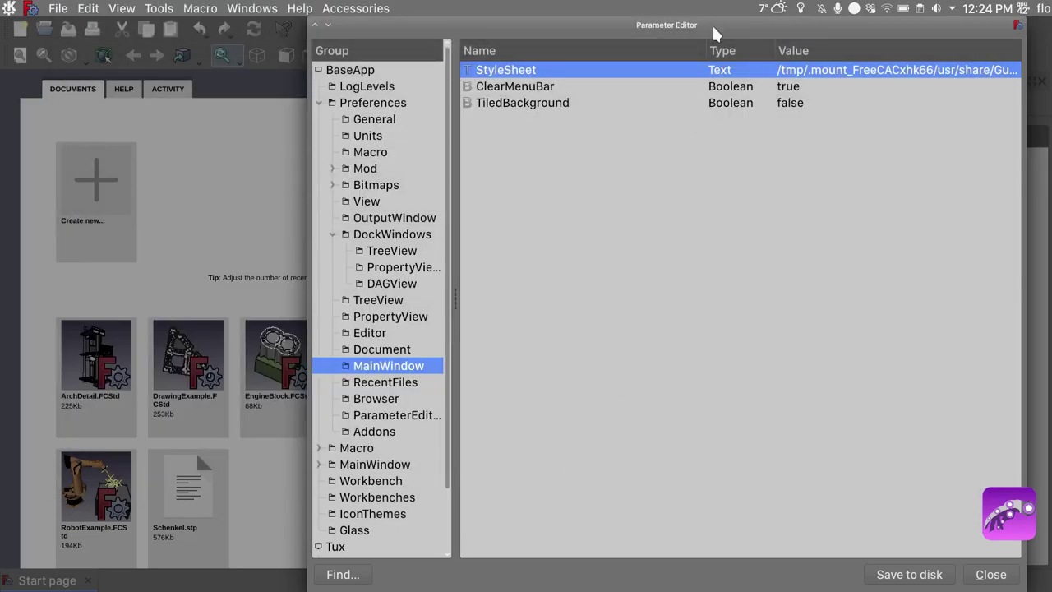
pyautogui.moveTo(714, 34); pyautogui.dragTo(615, 32)
pyautogui.doubleClick(726, 69)
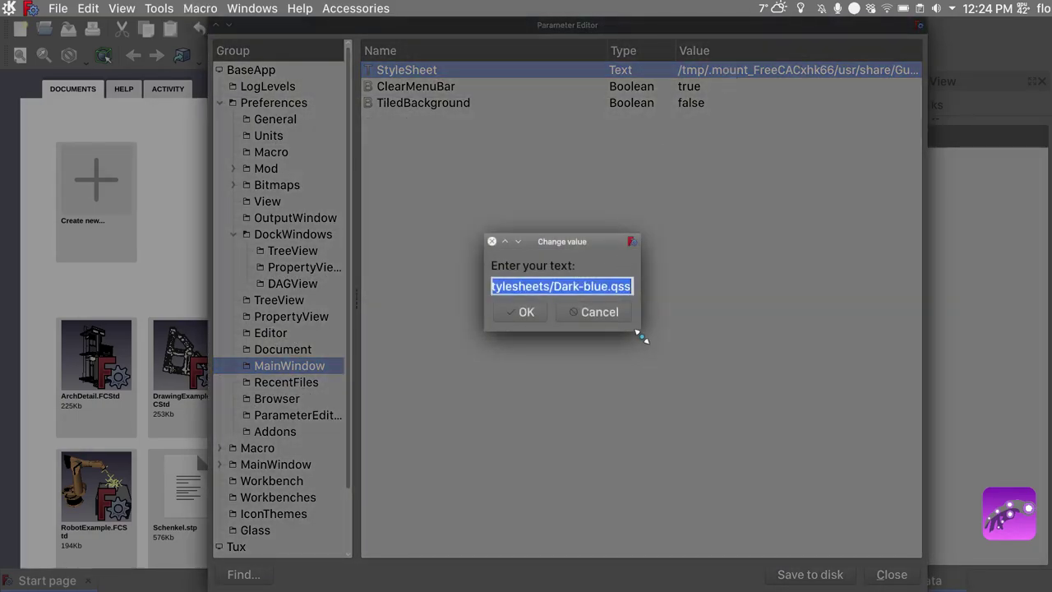
pyautogui.moveTo(640, 333); pyautogui.dragTo(941, 379)
pyautogui.write('/home/flo/.FreeCAD/Dark-blue.qss')
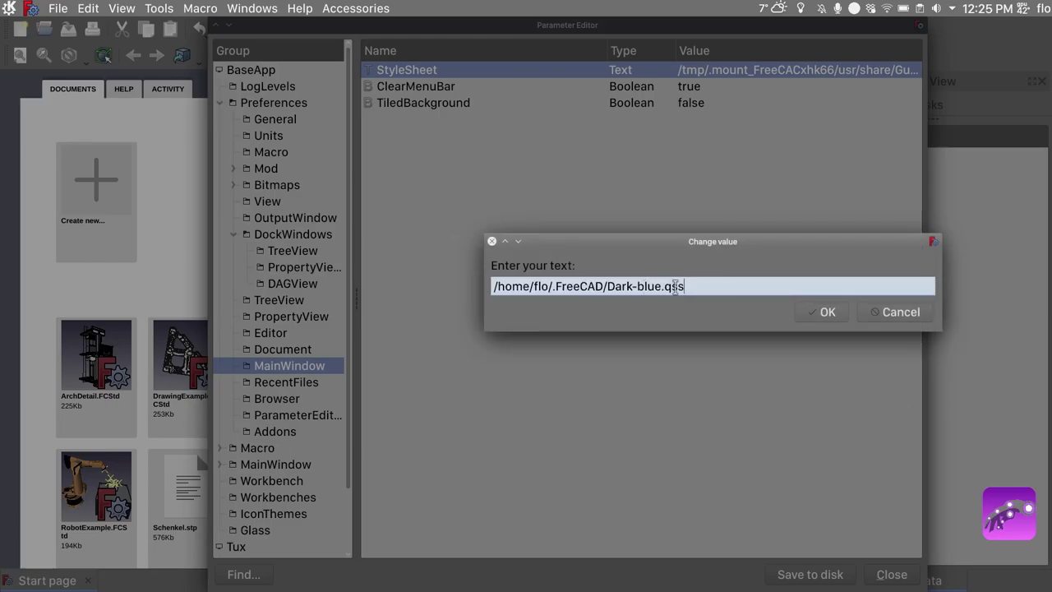
pyautogui.click(802, 305)
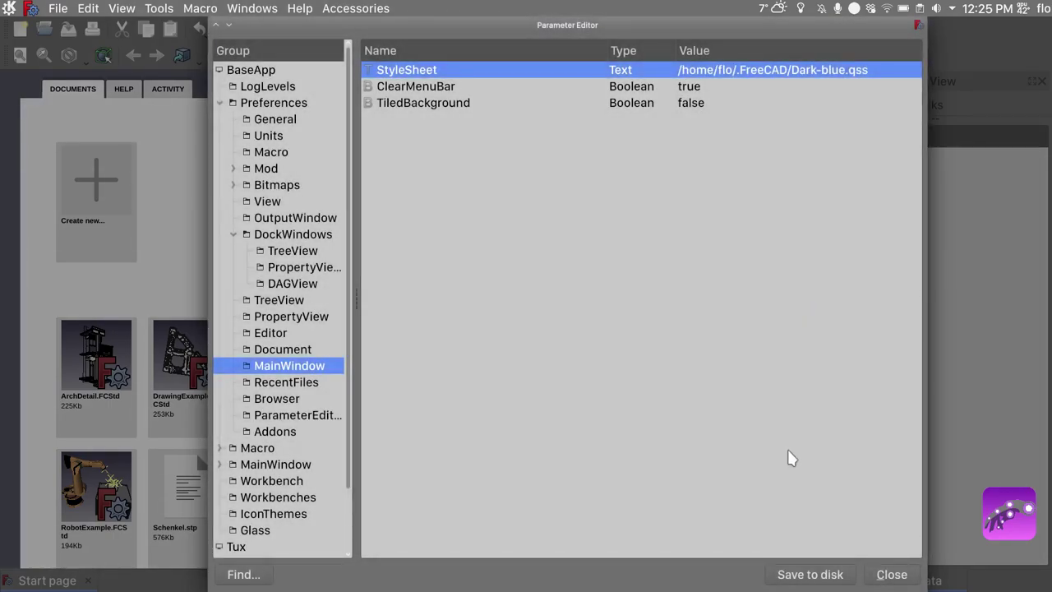
pyautogui.click(809, 577)
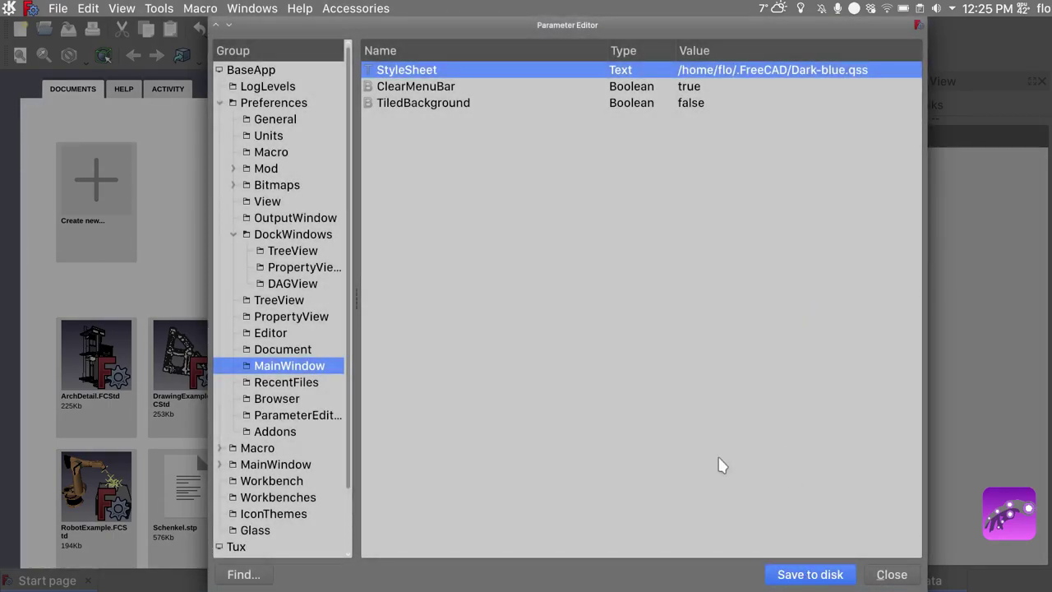
# Step: Close the parameter editor, create a new document, and open the hexaAssembly FCStd file
pyautogui.click(892, 574)
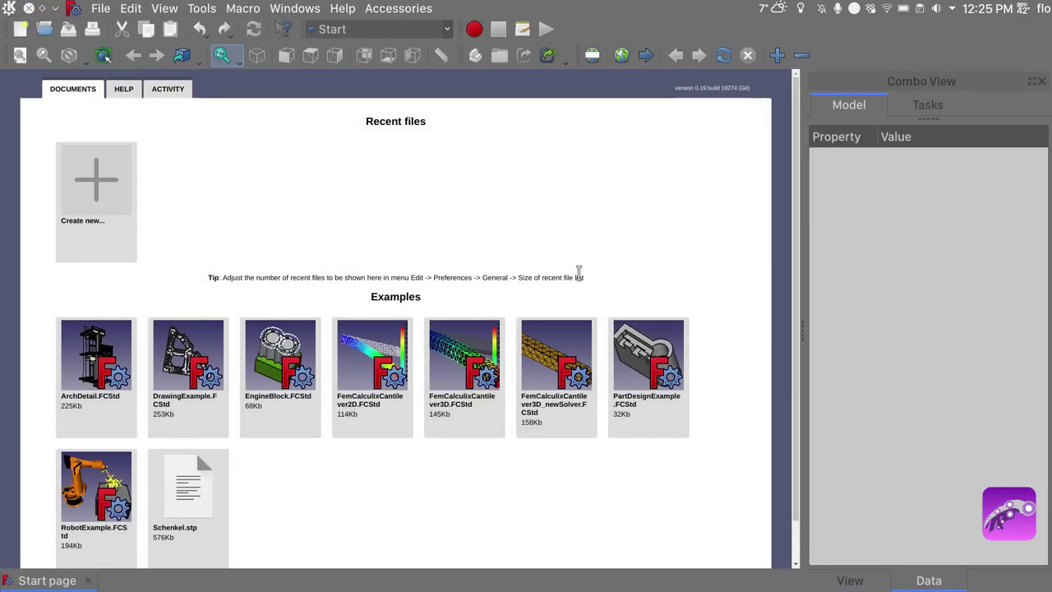
pyautogui.click(101, 179)
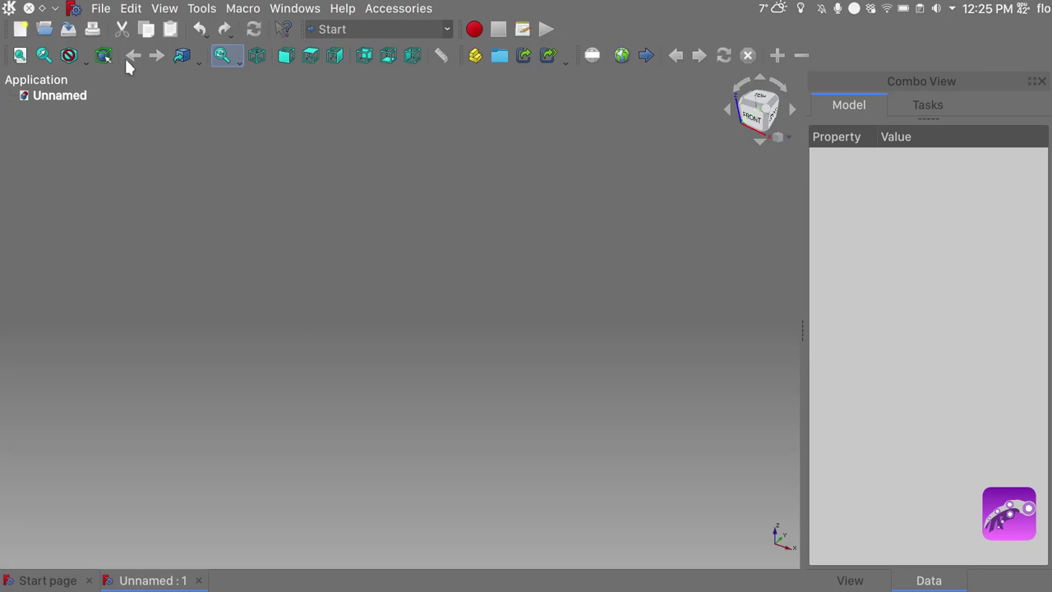
pyautogui.click(95, 11)
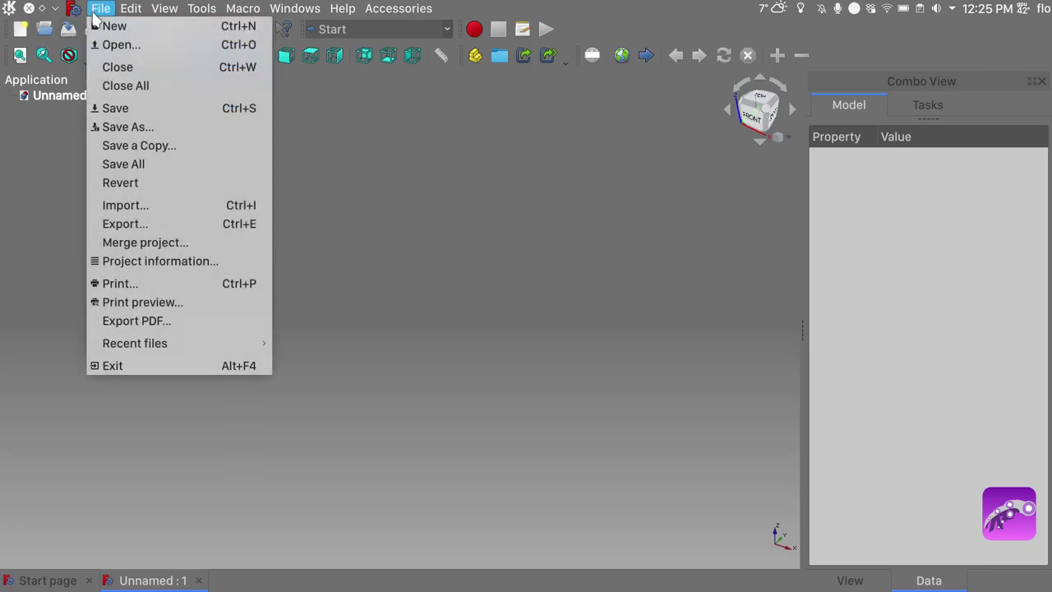
pyautogui.click(160, 45)
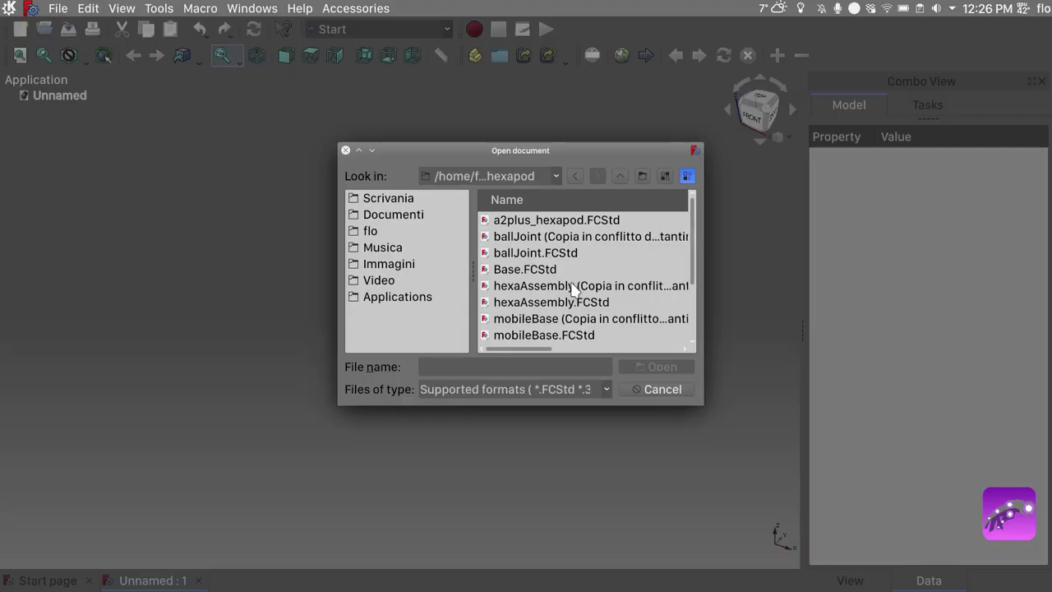
pyautogui.doubleClick(574, 286)
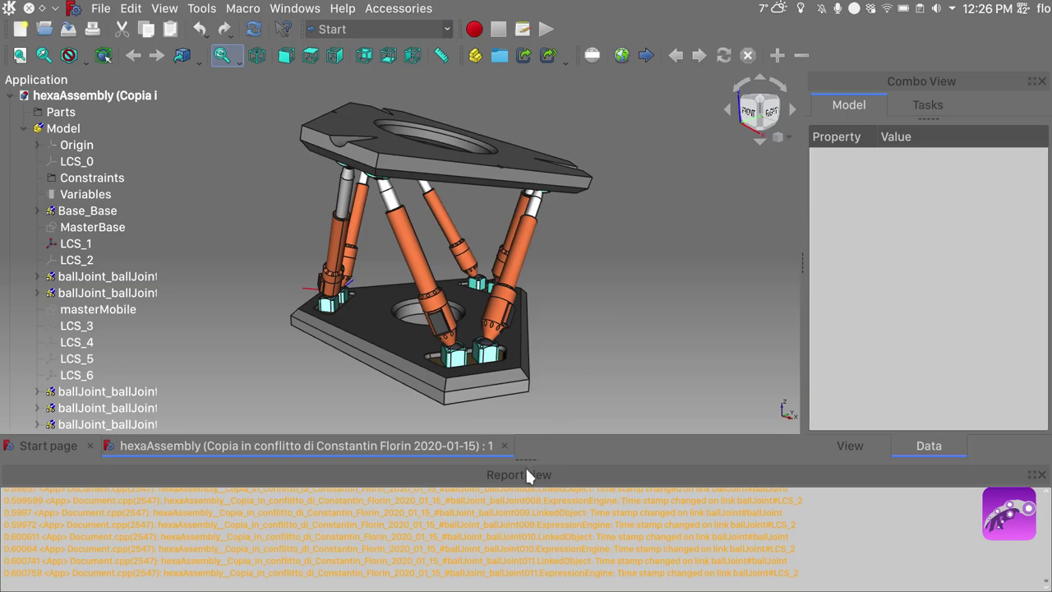
# Step: Dock the Report view as a tab beside the Combo View and check both tabs
pyautogui.moveTo(525, 466); pyautogui.dragTo(1041, 281)
pyautogui.click(942, 582)
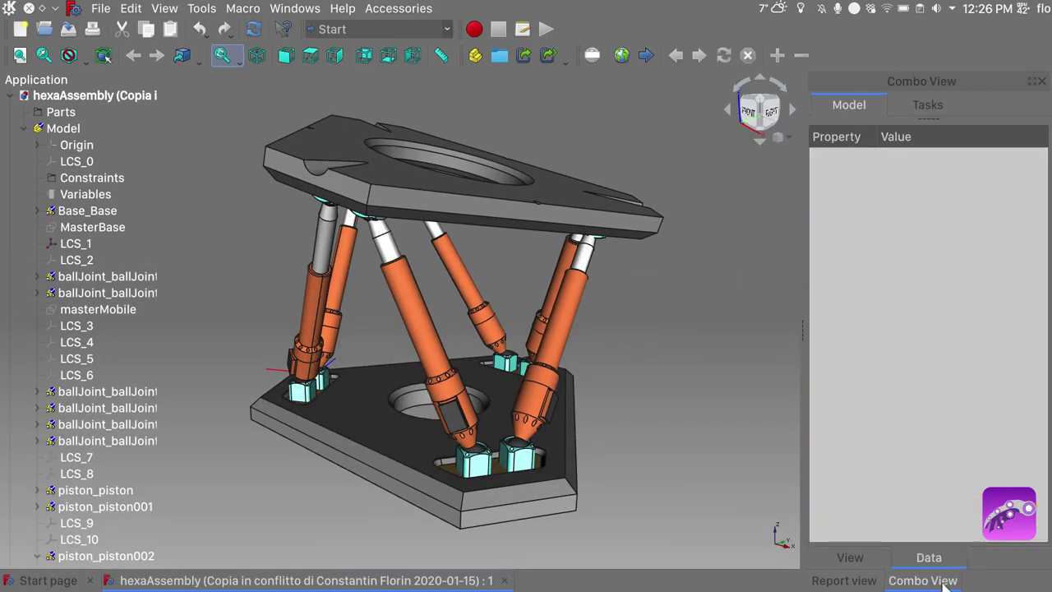
pyautogui.click(851, 582)
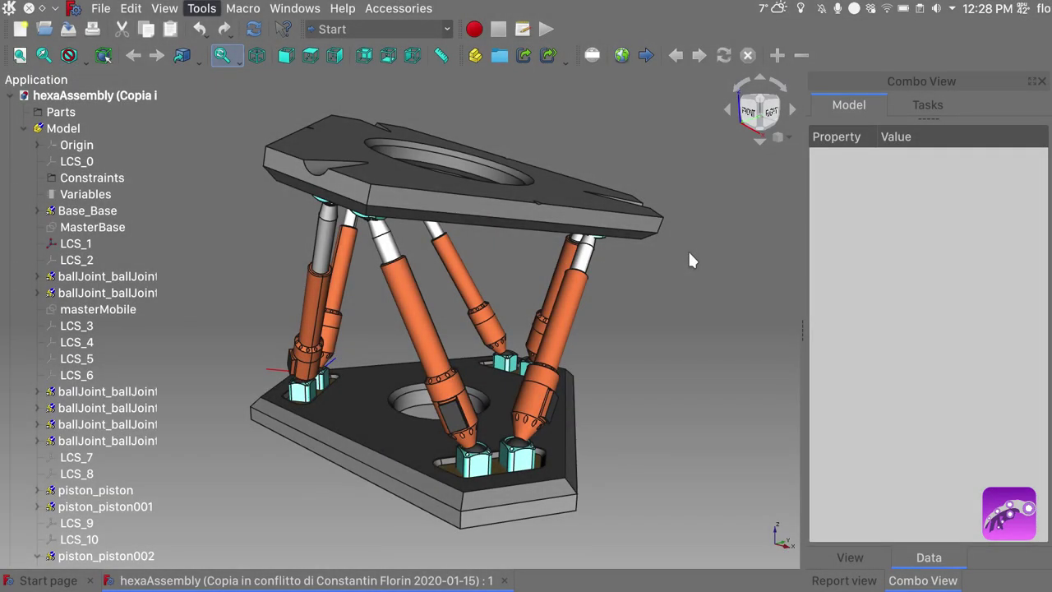
# Step: Install the PieMenu add-on through the Addon manager, then restart FreeCAD to load it
pyautogui.click(205, 10)
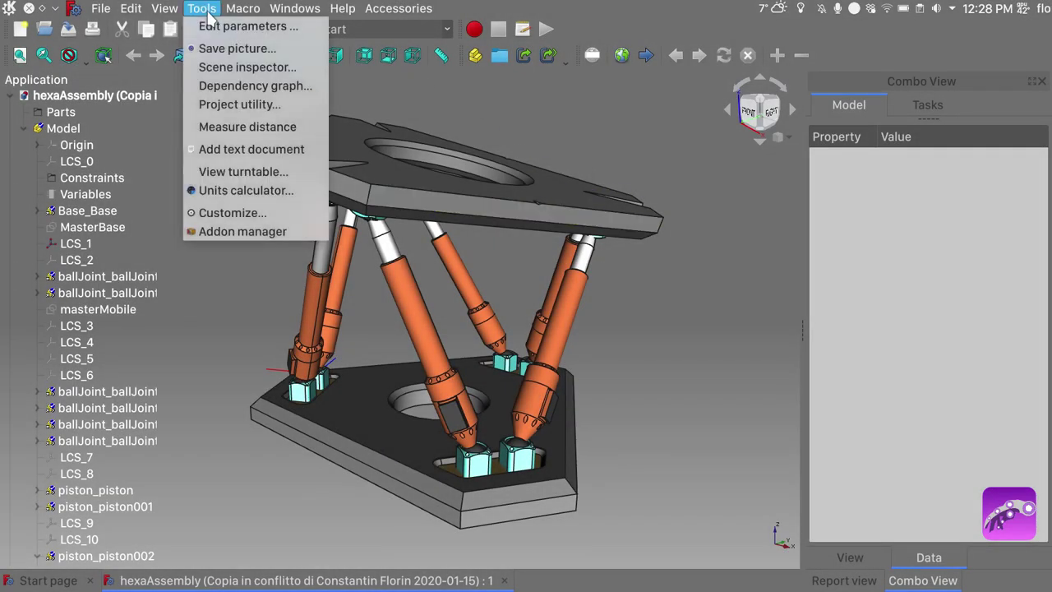
pyautogui.click(240, 232)
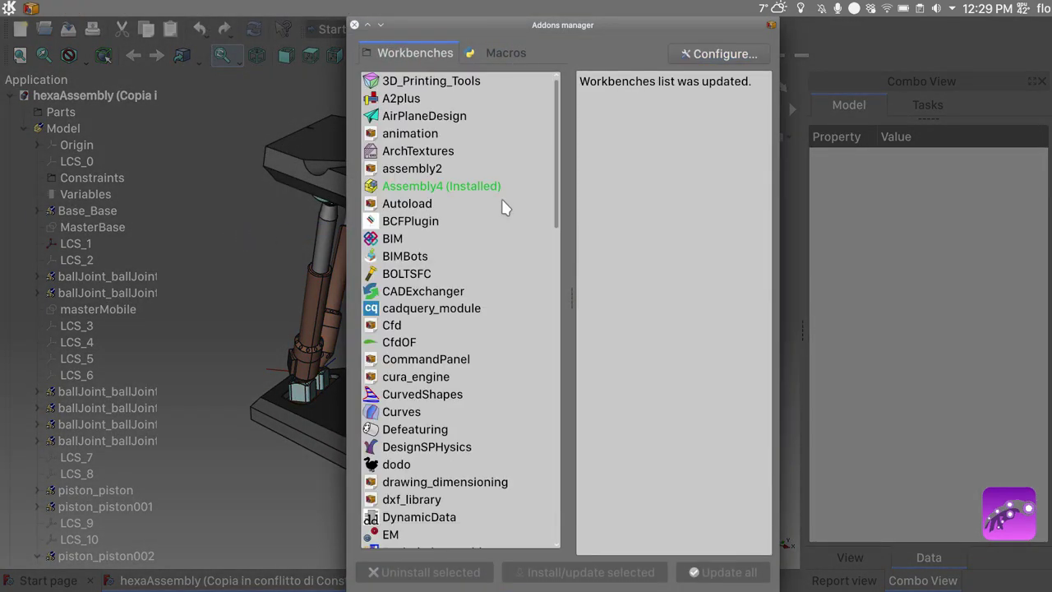
pyautogui.scroll(-15, 458, 234)
pyautogui.click(460, 239)
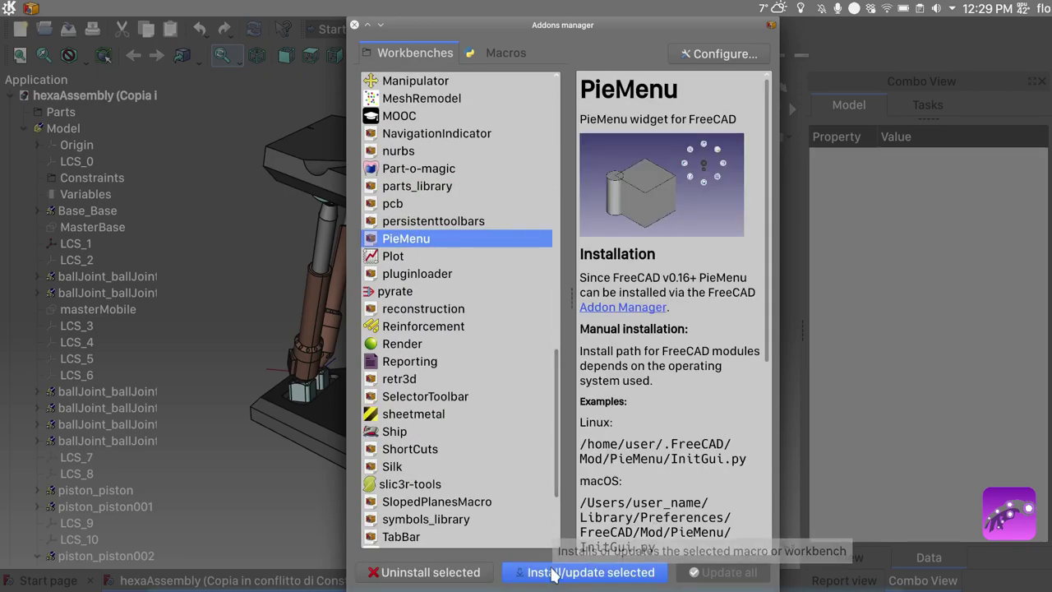
pyautogui.click(553, 573)
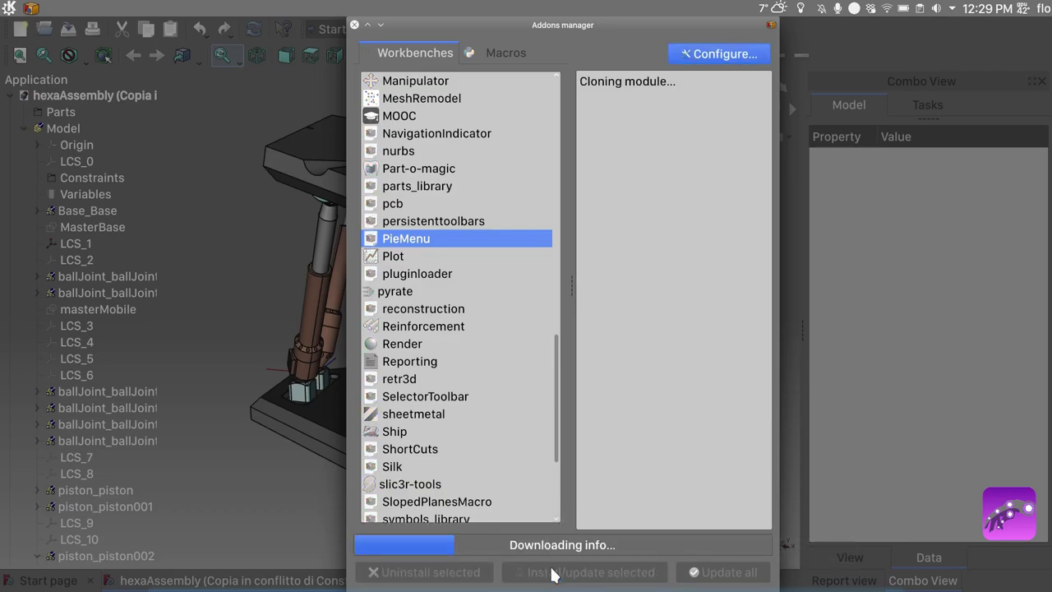
pyautogui.click(354, 24)
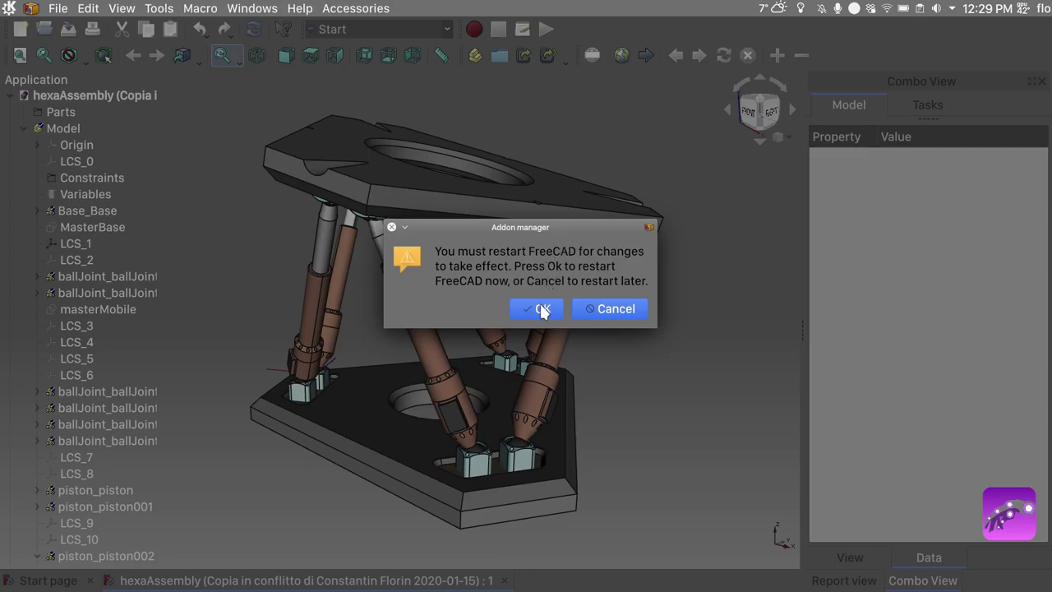
pyautogui.click(543, 309)
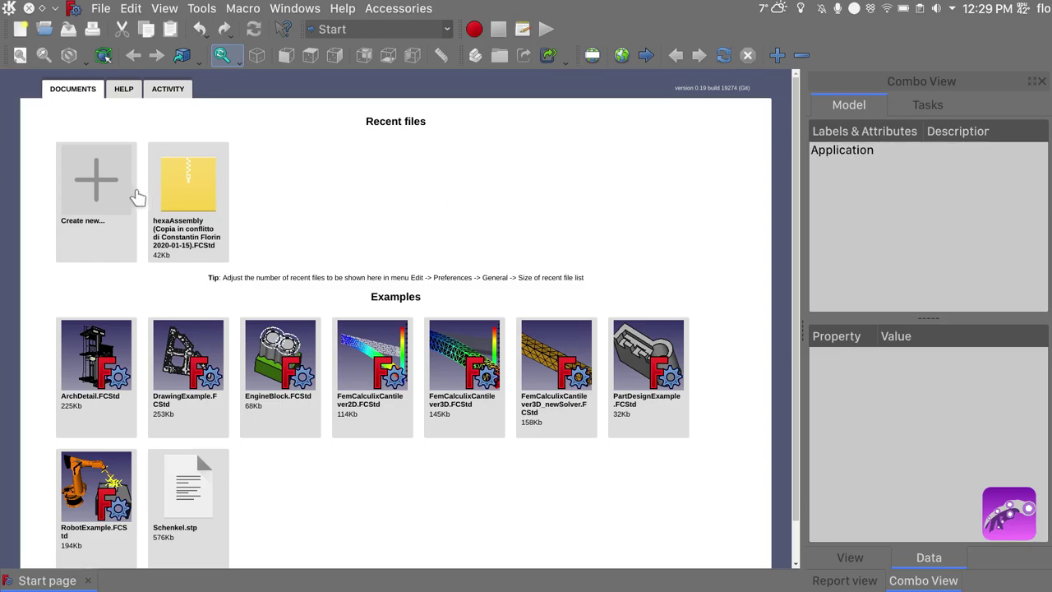
# Step: Reopen hexaAssembly from recent files and open the PieMenu preferences from the pie's settings
pyautogui.click(177, 198)
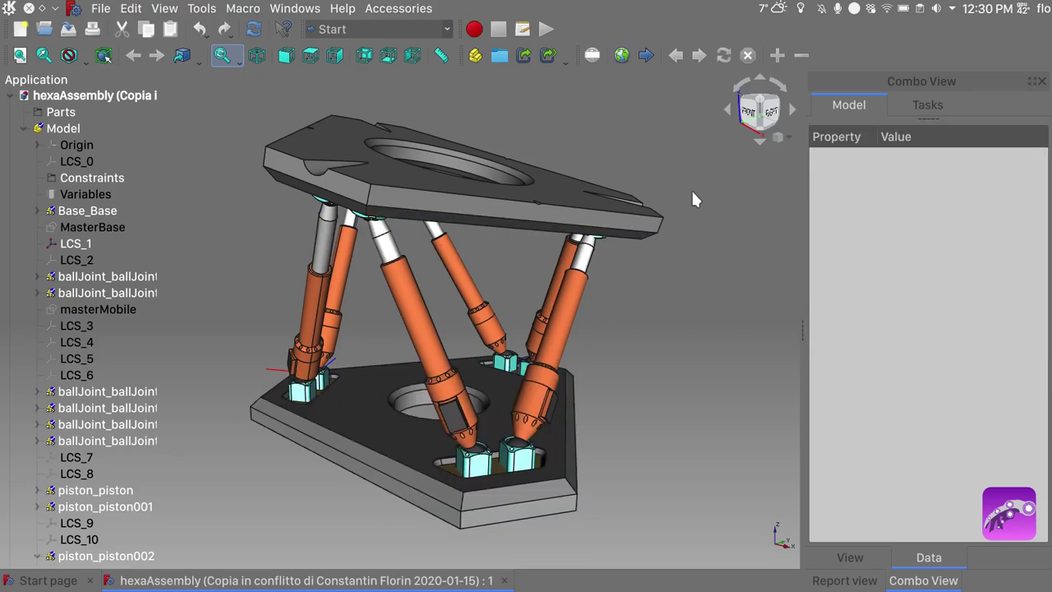
pyautogui.press('Tab')
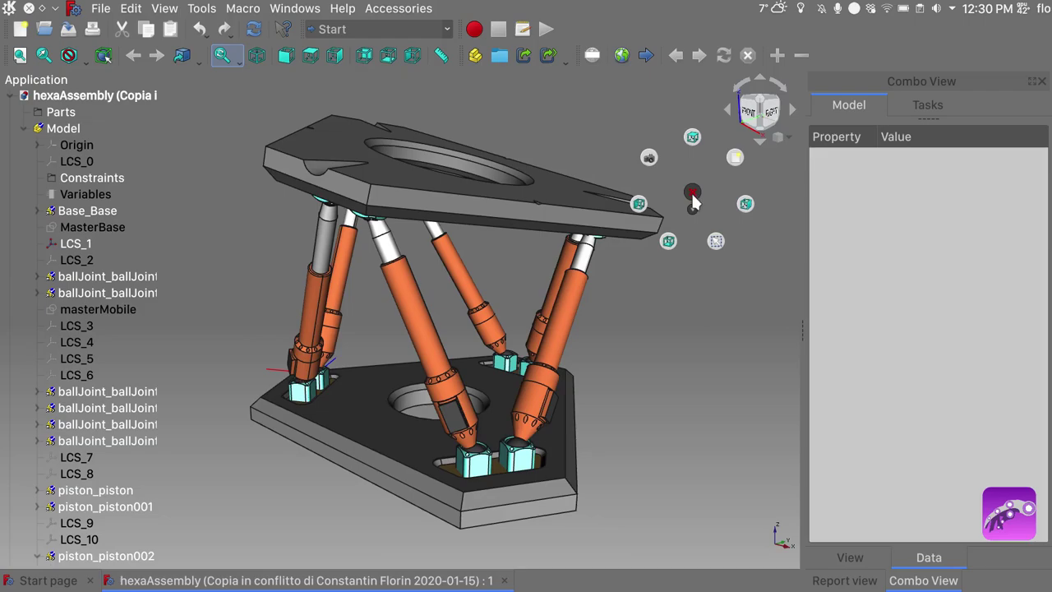
pyautogui.click(693, 213)
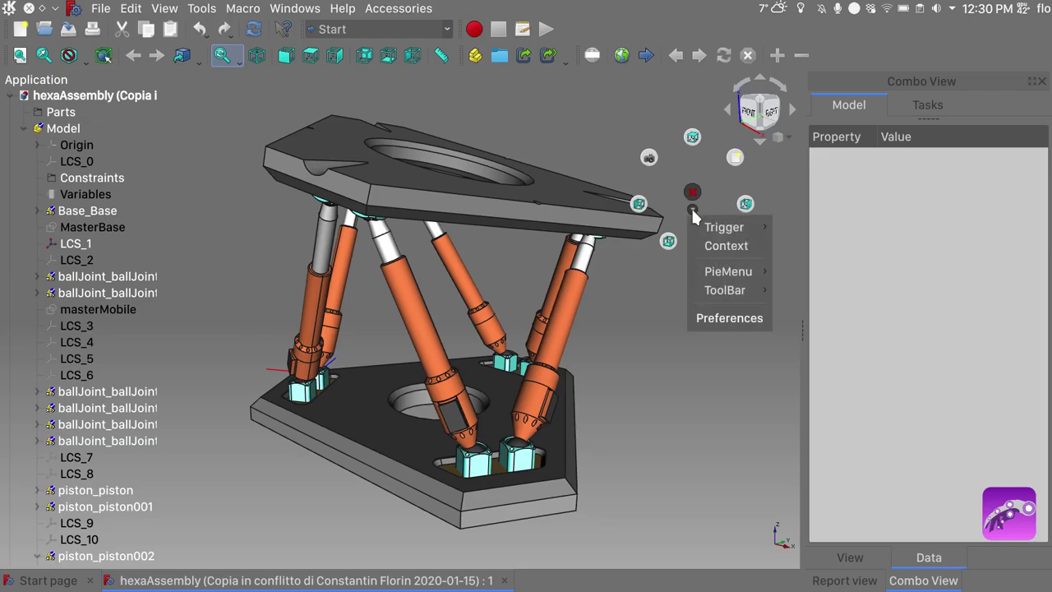
pyautogui.click(724, 319)
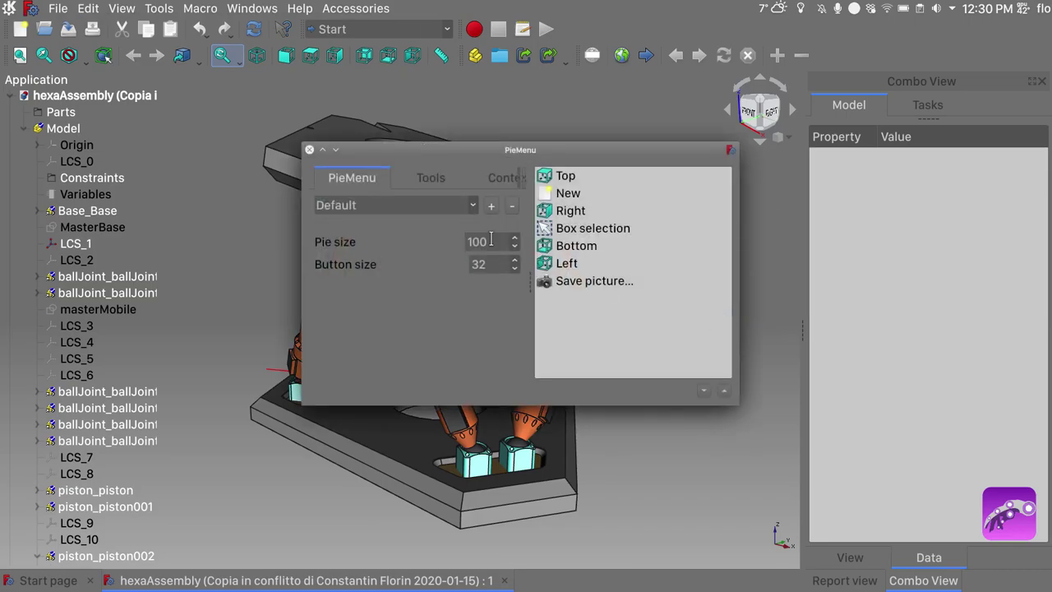
# Step: Set Pie size to 200 and Button size to 70, then enlarge and reposition the preferences window
pyautogui.moveTo(490, 240); pyautogui.dragTo(449, 242)
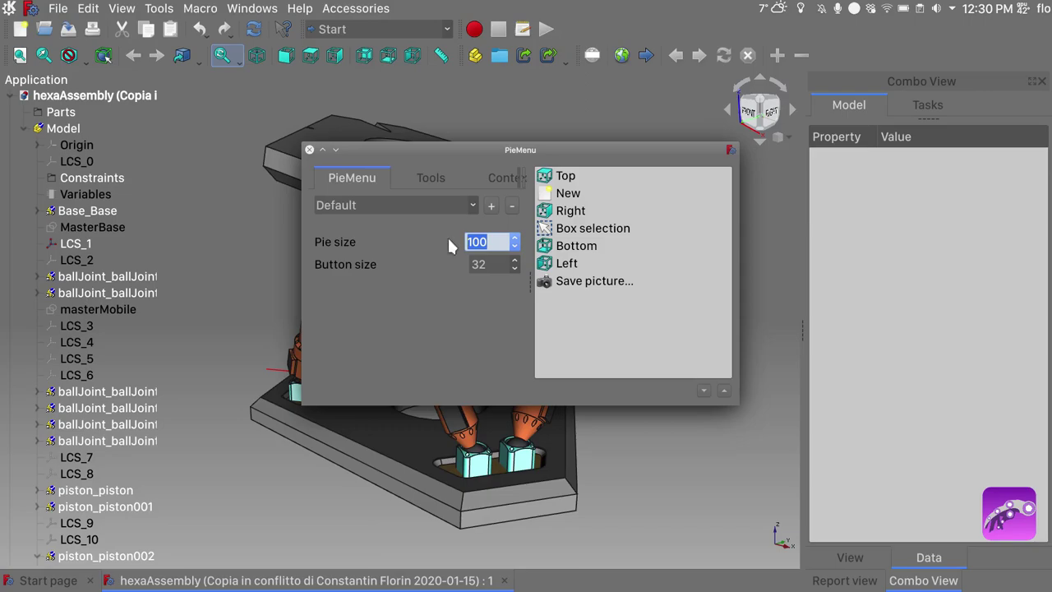
pyautogui.write('200')
pyautogui.click(495, 264)
pyautogui.moveTo(495, 264); pyautogui.dragTo(457, 271)
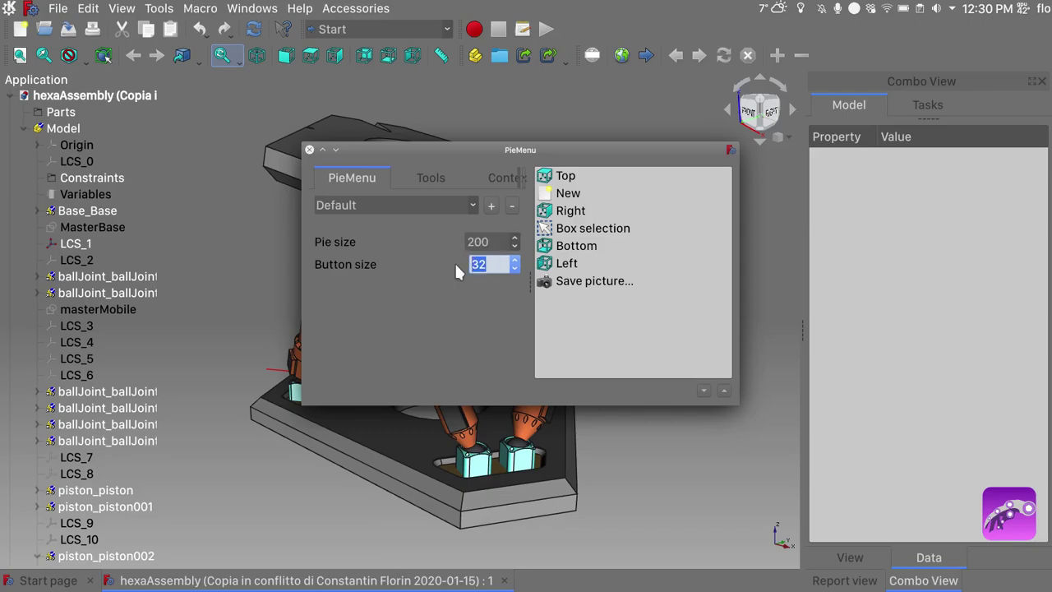
pyautogui.write('70')
pyautogui.moveTo(742, 407); pyautogui.dragTo(938, 467)
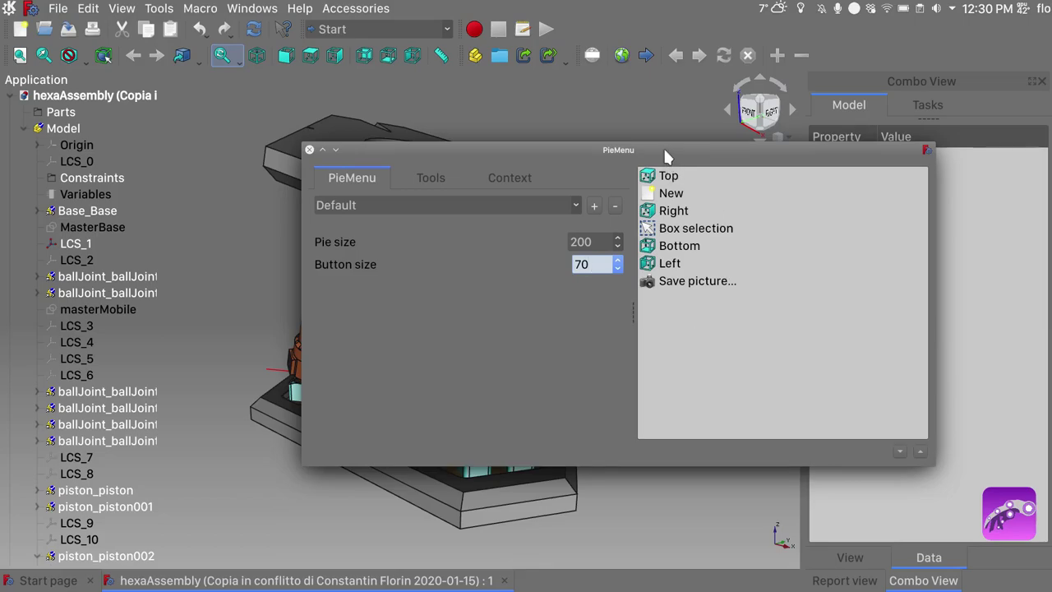
pyautogui.moveTo(664, 147); pyautogui.dragTo(590, 114)
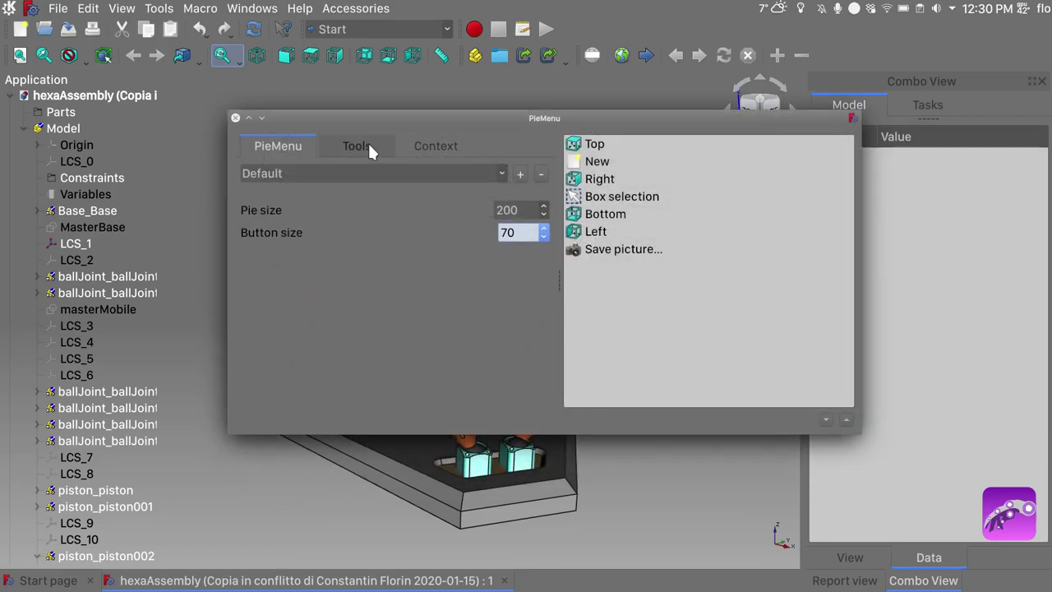
# Step: Browse the Tools tab's command checklist for the pie menu, then close the PieMenu preferences
pyautogui.click(369, 149)
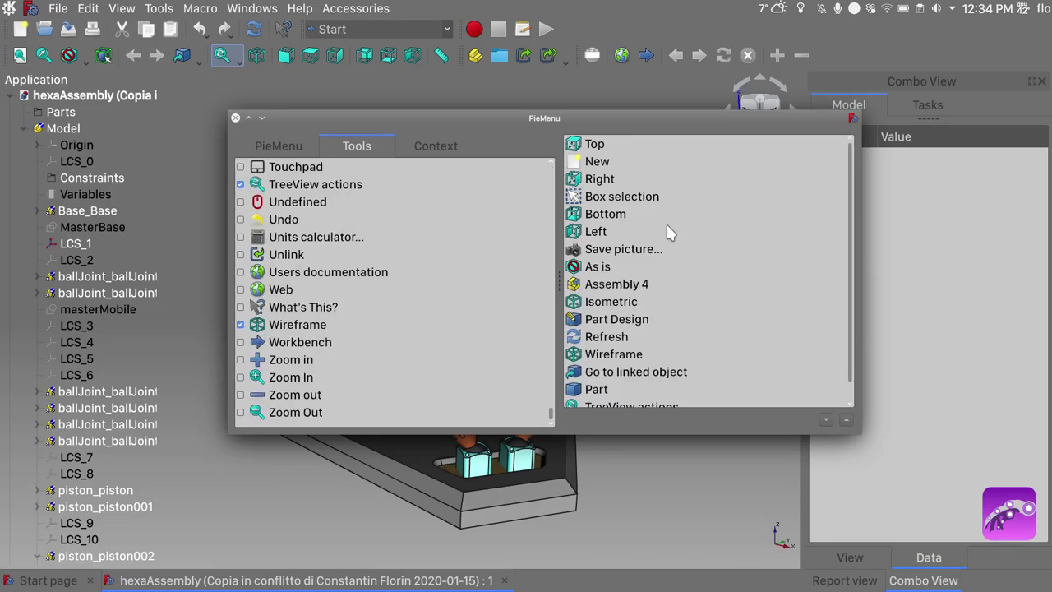
pyautogui.click(669, 232)
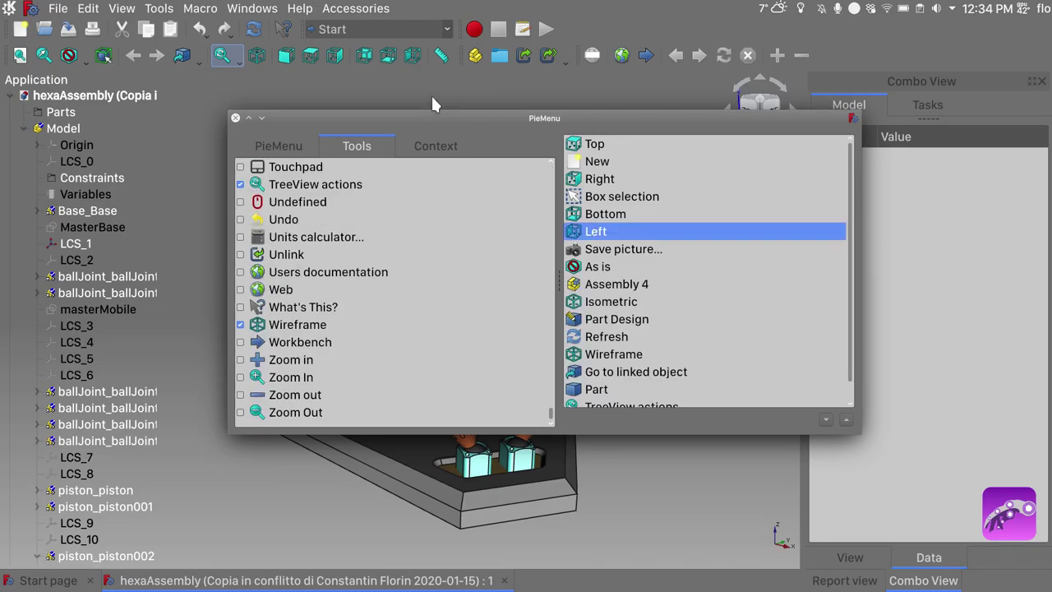
pyautogui.click(236, 117)
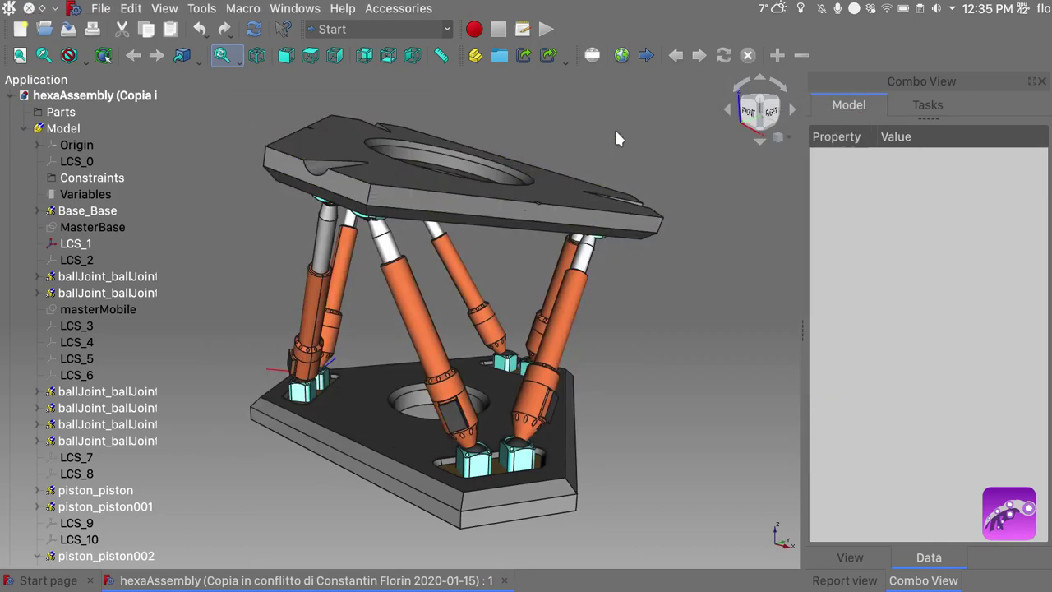
# Step: Lower the PieMenu button size from 70 to 50 and call up the smaller pie again
pyautogui.press('Tab')
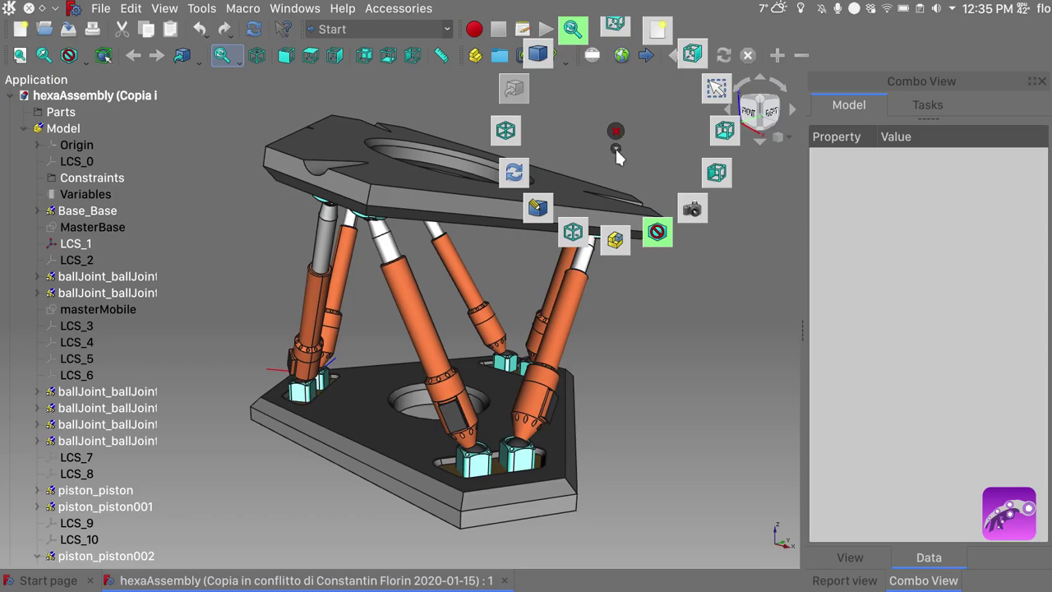
pyautogui.click(616, 149)
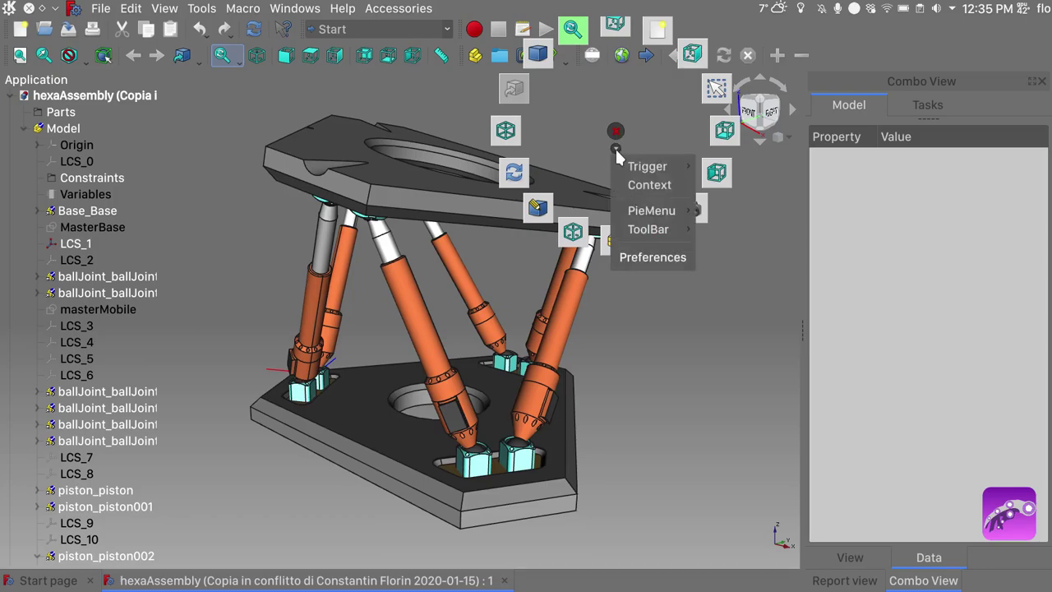
pyautogui.click(652, 257)
pyautogui.press('Tab')
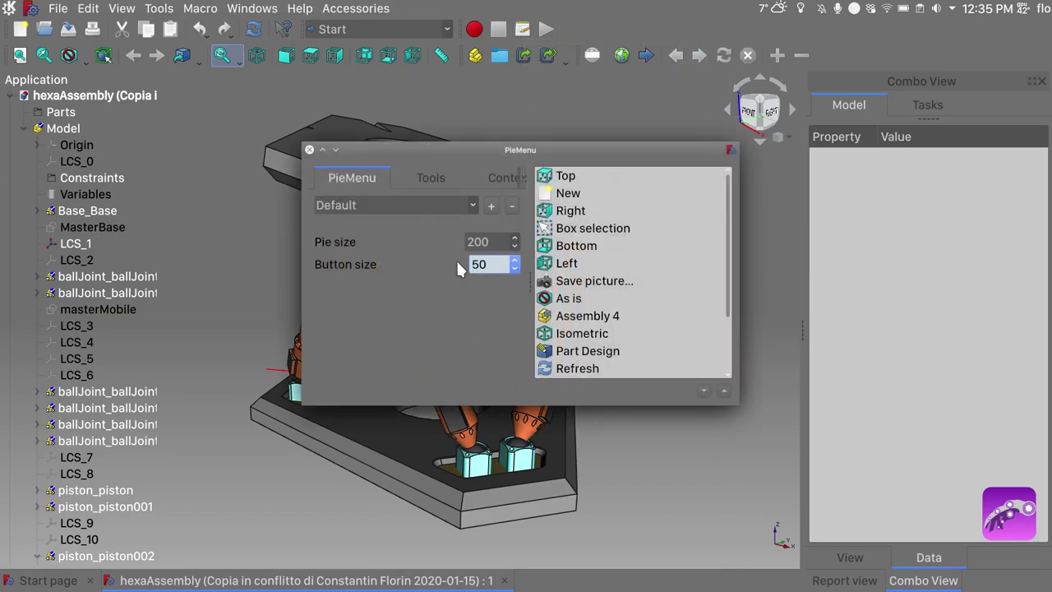
pyautogui.click(309, 150)
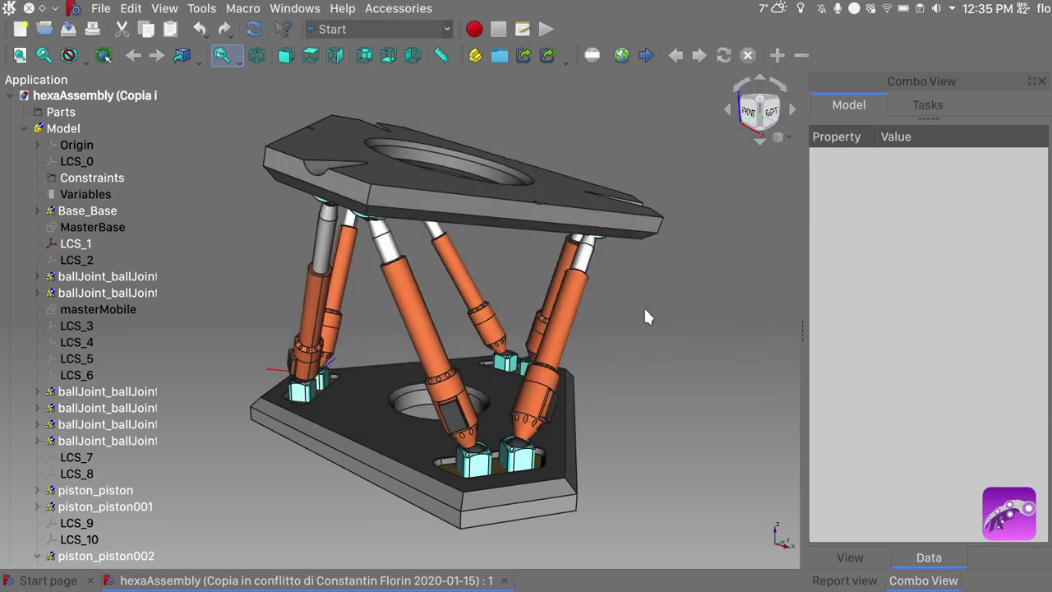
pyautogui.press('Tab')
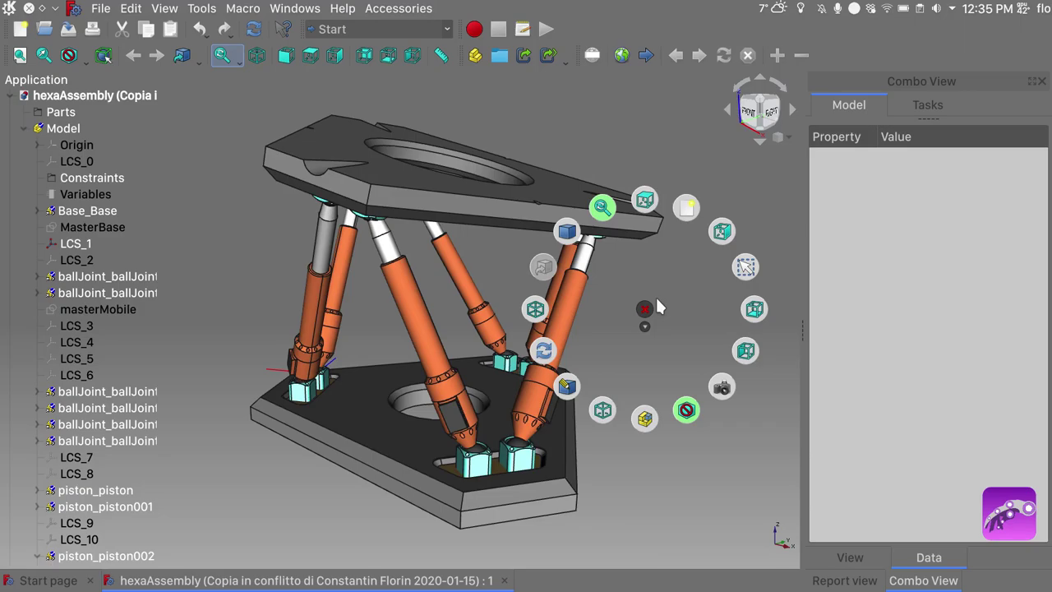
# Step: Change the pie menu's trigger to Hover in its settings
pyautogui.press('Escape')
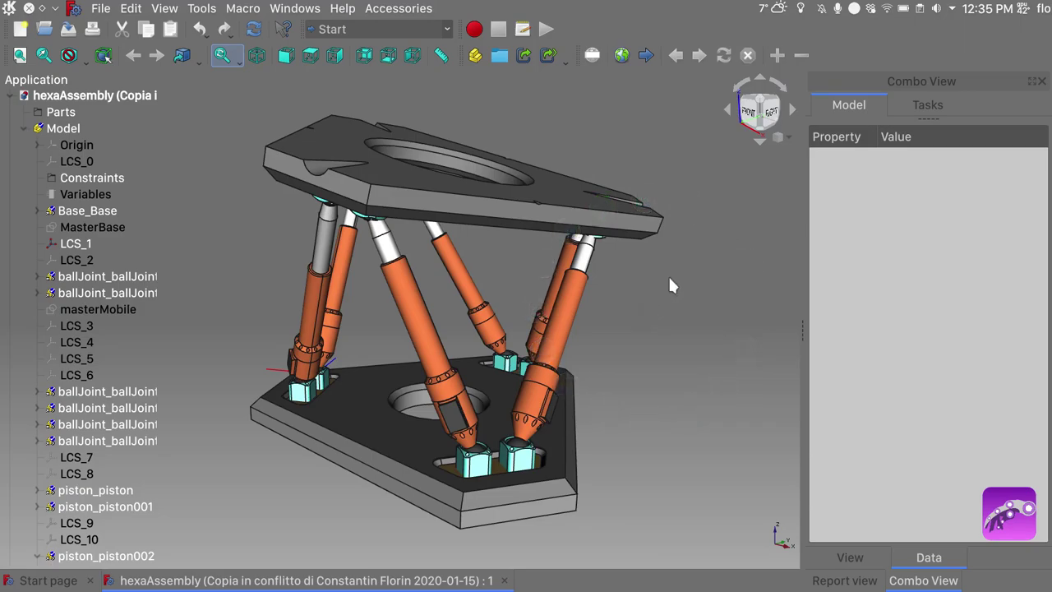
pyautogui.press('Tab')
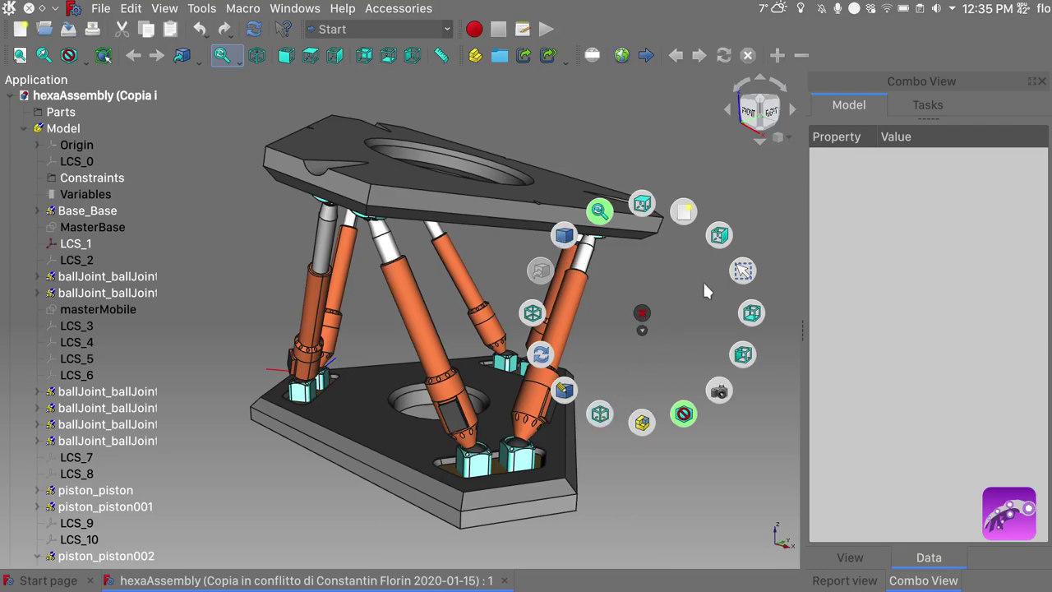
pyautogui.click(642, 332)
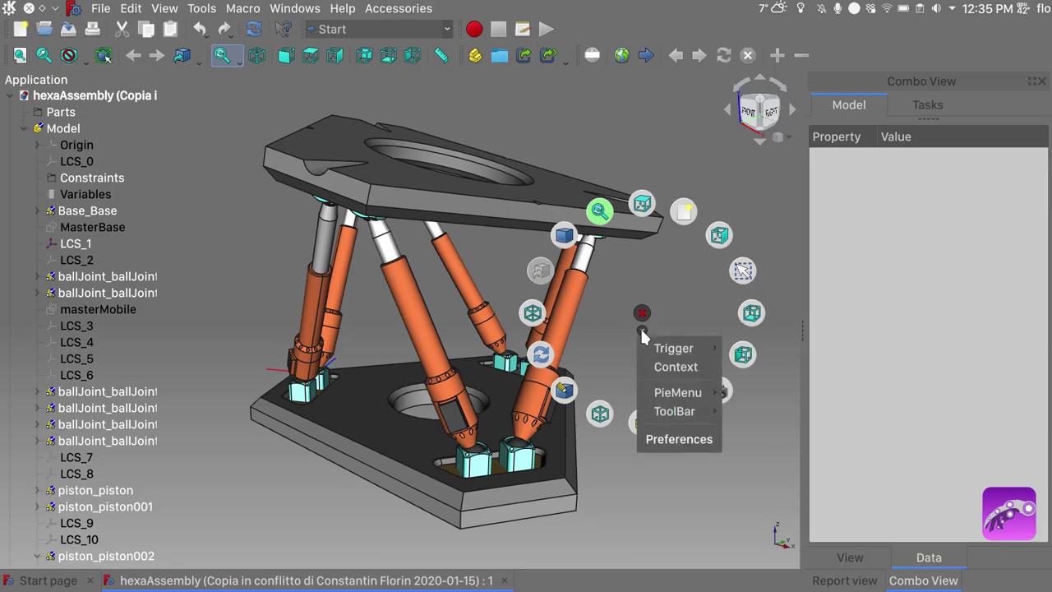
pyautogui.moveTo(689, 353)
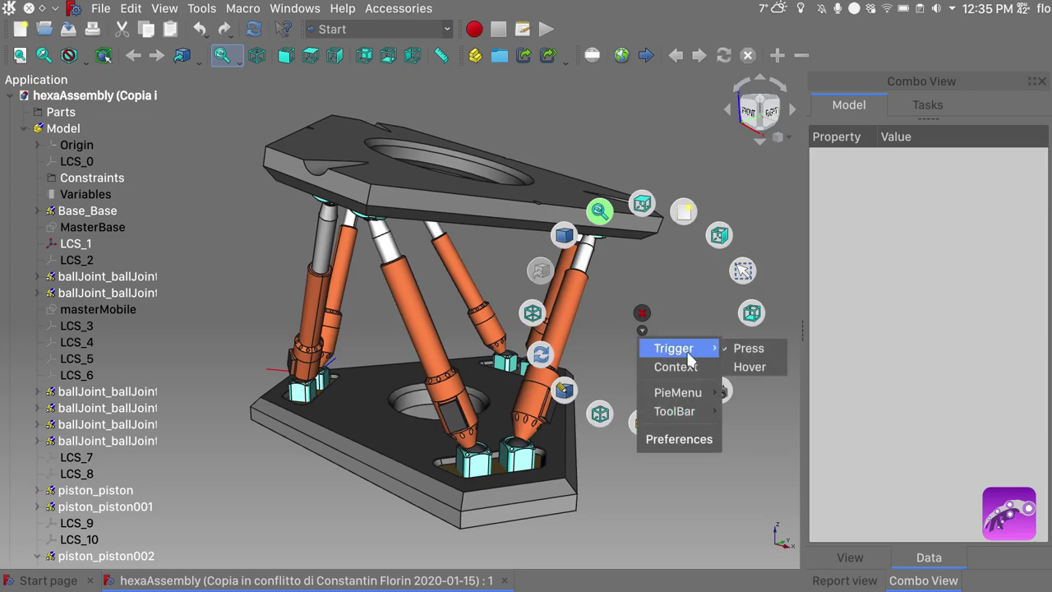
pyautogui.click(749, 367)
# Step: Try the pie's bottom and axonometric view shortcuts, then orbit the hexapod to a tilted top view
pyautogui.moveTo(835, 286)
pyautogui.press('Tab')
pyautogui.moveTo(743, 273)
pyautogui.press('Tab')
pyautogui.moveTo(740, 362)
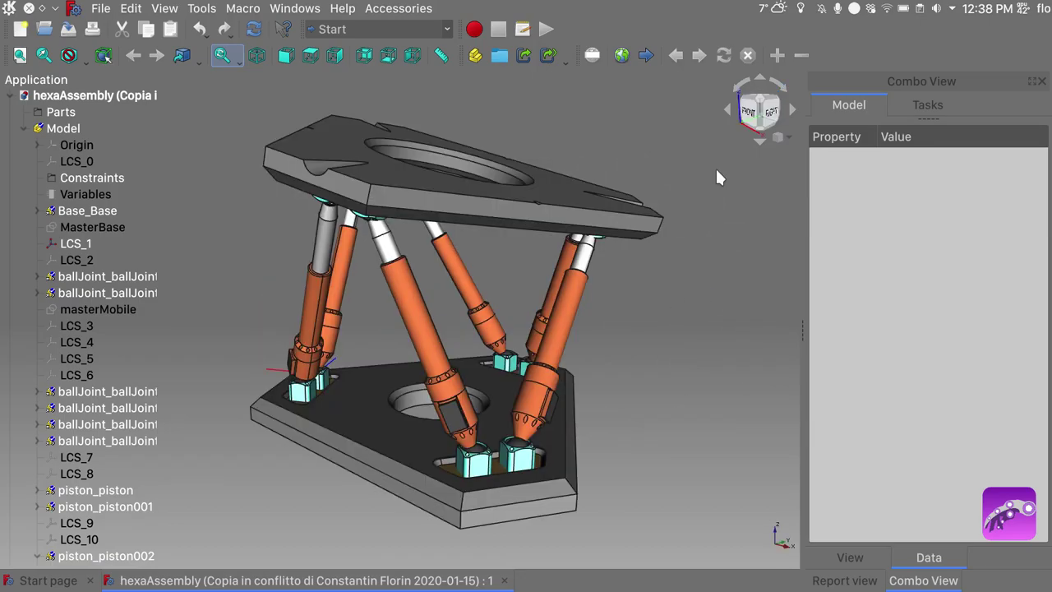
pyautogui.moveTo(715, 168); pyautogui.dragTo(675, 327, button='middle')
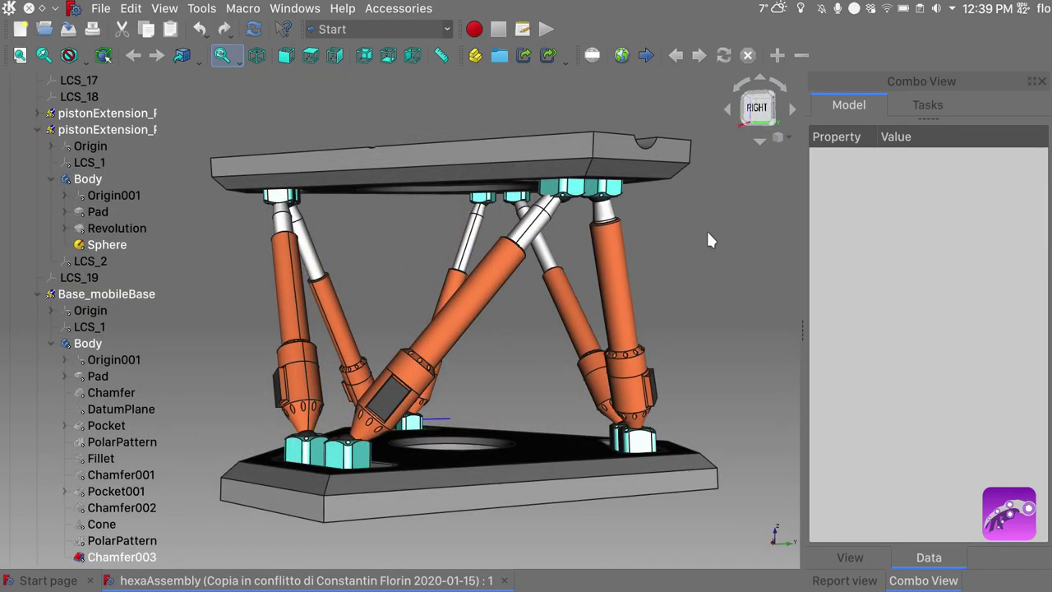
pyautogui.moveTo(708, 233); pyautogui.dragTo(743, 306, button='middle')
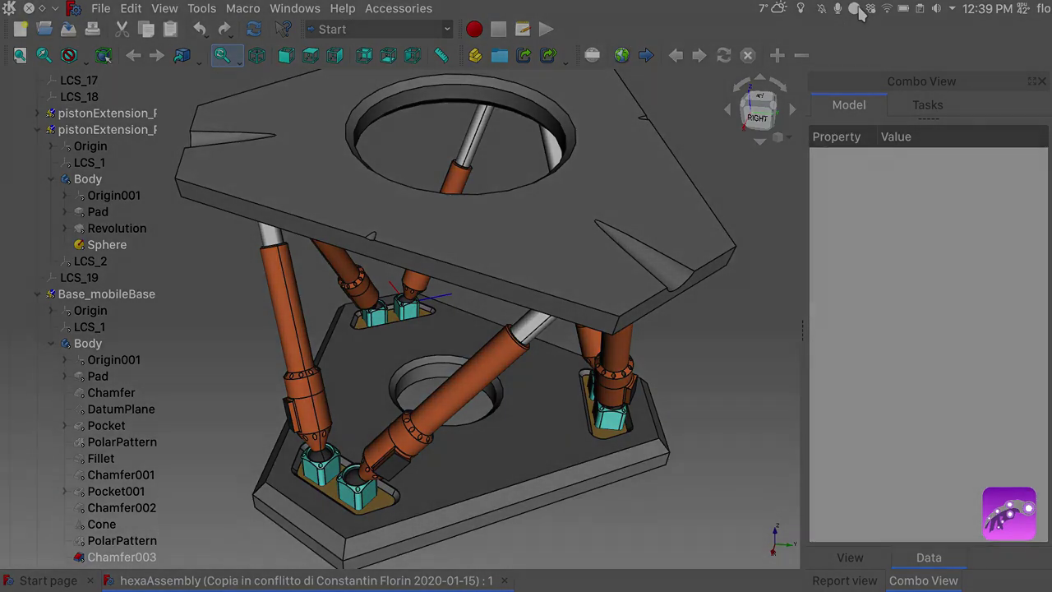